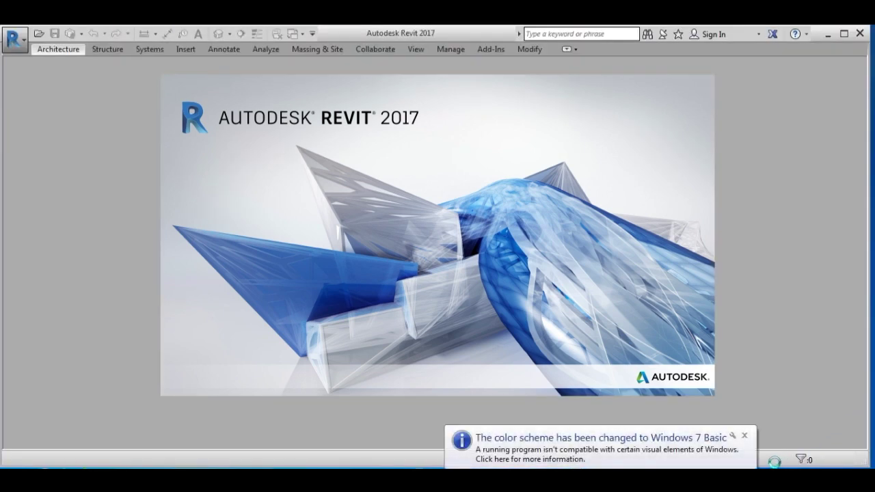
Step: Dismiss the Windows notice and create a new project from the Mechanical Template
click(745, 437)
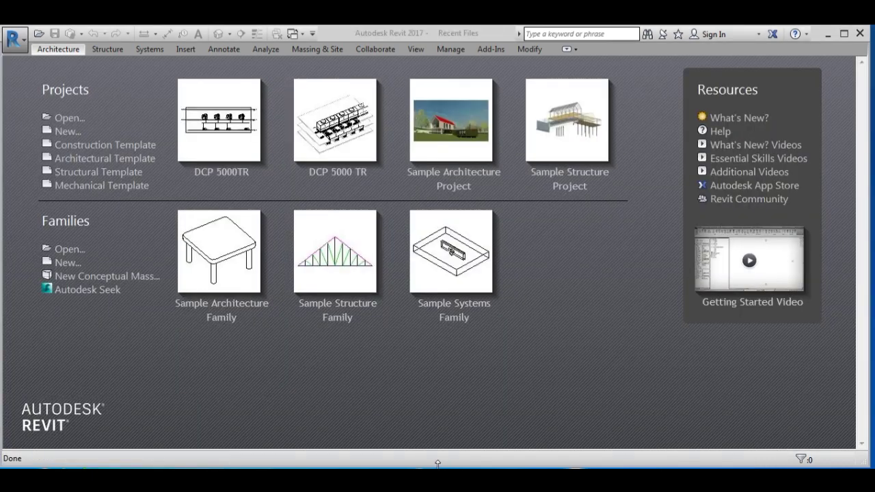
click(67, 132)
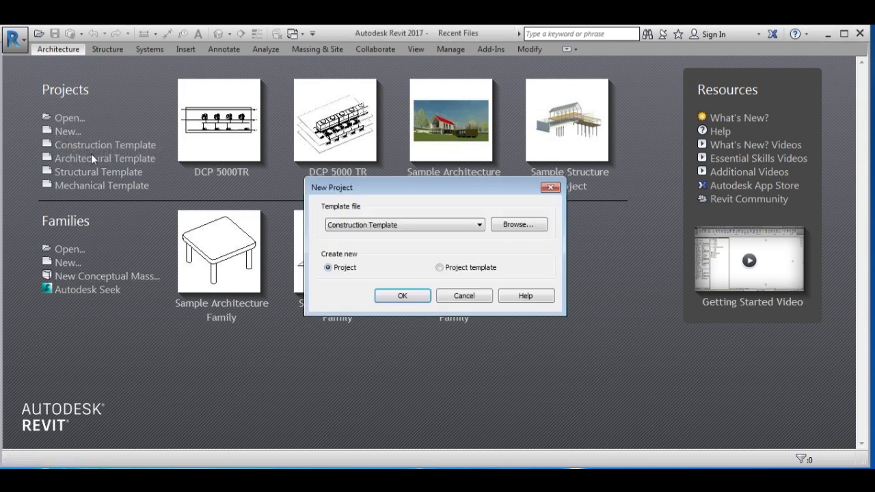
click(386, 229)
click(386, 267)
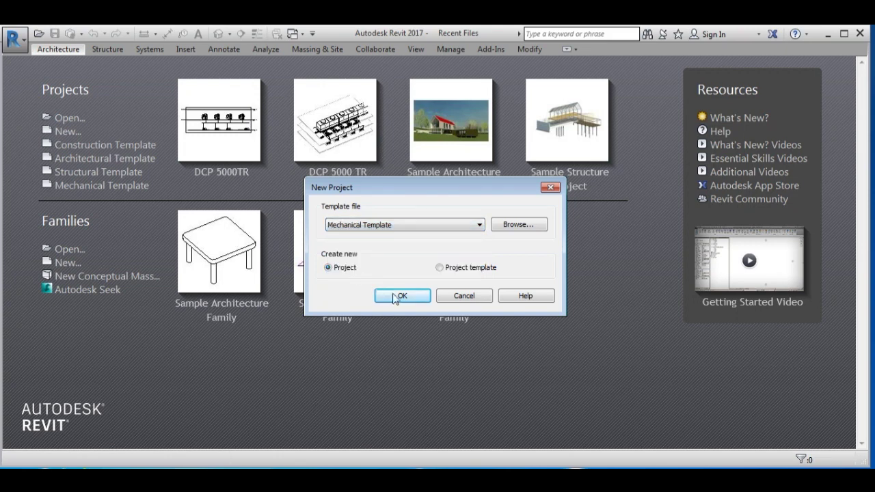
click(403, 296)
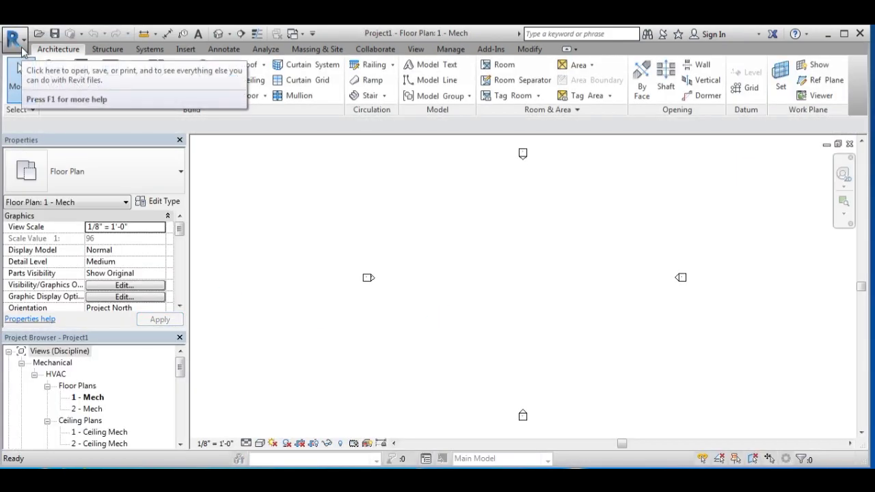
Step: Save the project as a project file named '5000 TR DCPlant'
click(22, 47)
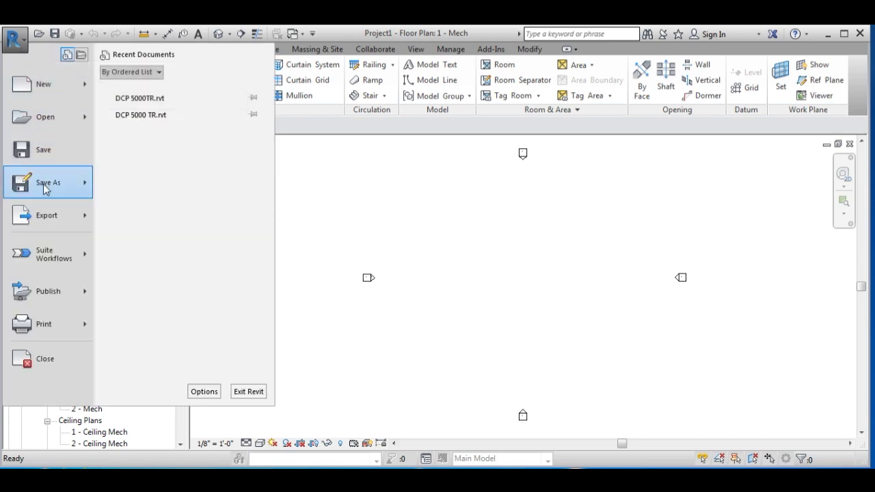
mouse_move(45, 189)
click(161, 110)
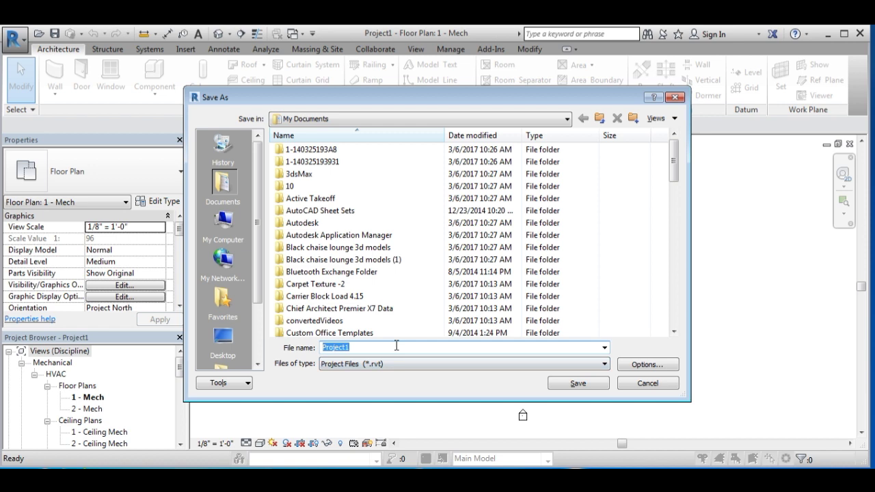
text(5000 TR DCPlant)
click(579, 384)
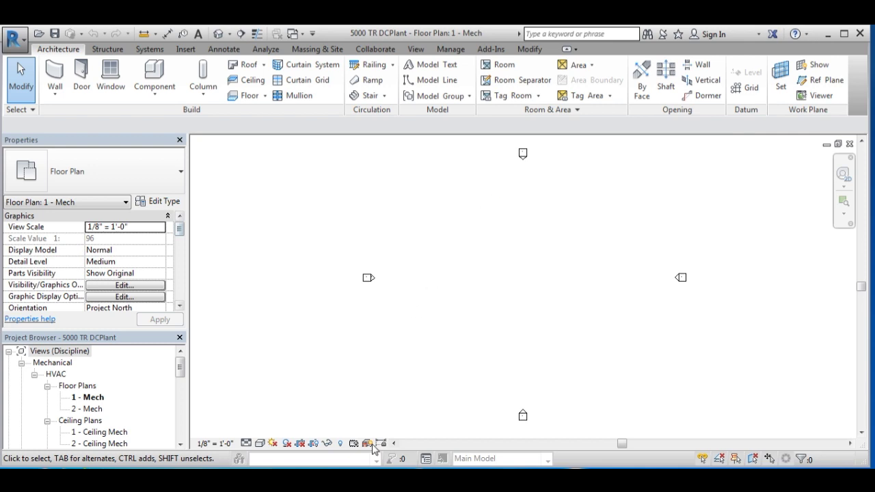
Step: In Project Units, set the Length format to Millimeters with 0 decimal places
scroll(545, 295, down, 2)
middle_drag(553, 297, 465, 277)
scroll(462, 238, up, 1)
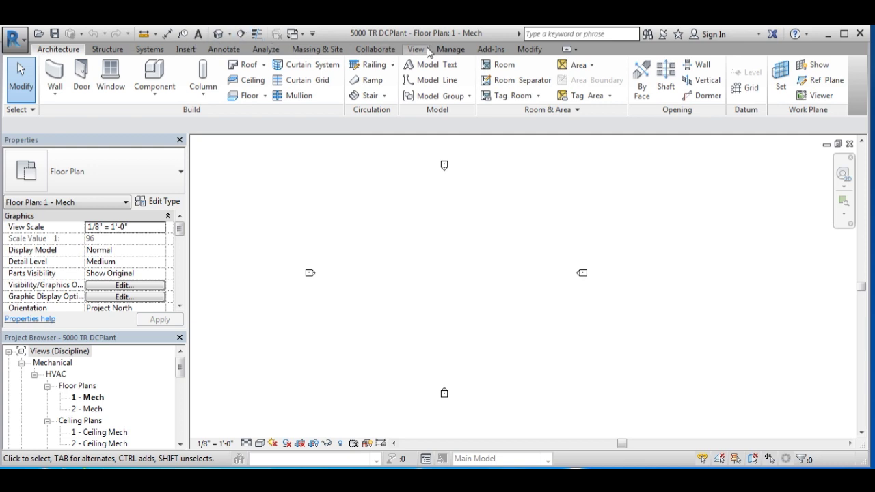
click(449, 49)
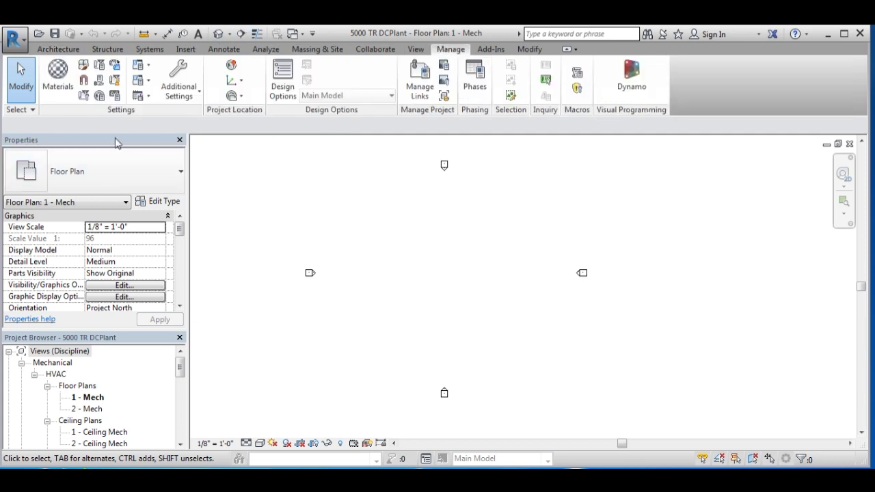
click(114, 98)
click(506, 158)
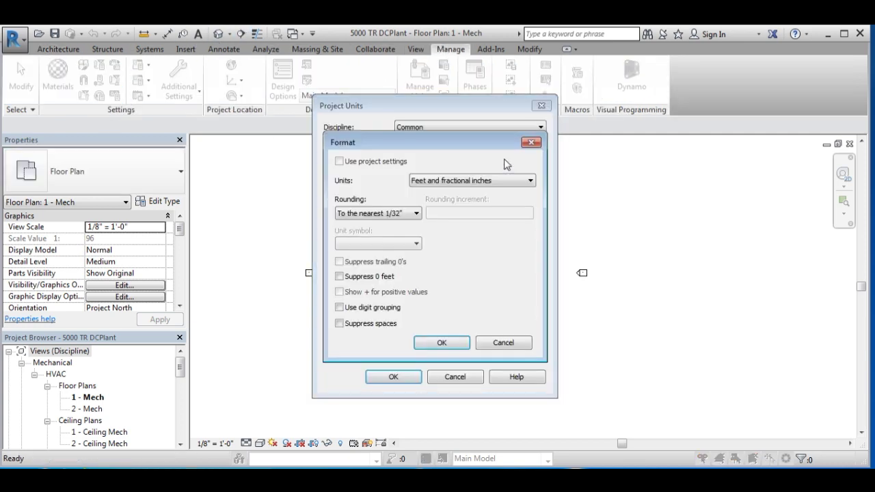
click(472, 181)
click(443, 250)
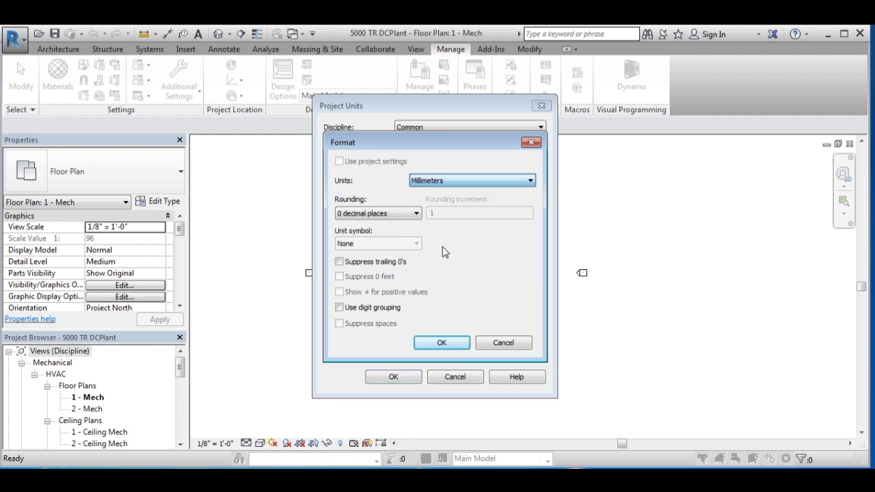
click(442, 343)
click(405, 378)
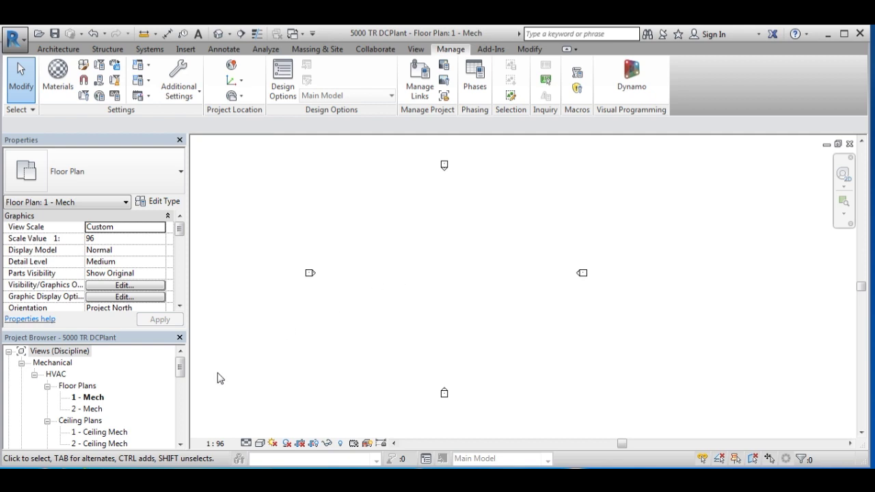
drag(182, 367, 182, 389)
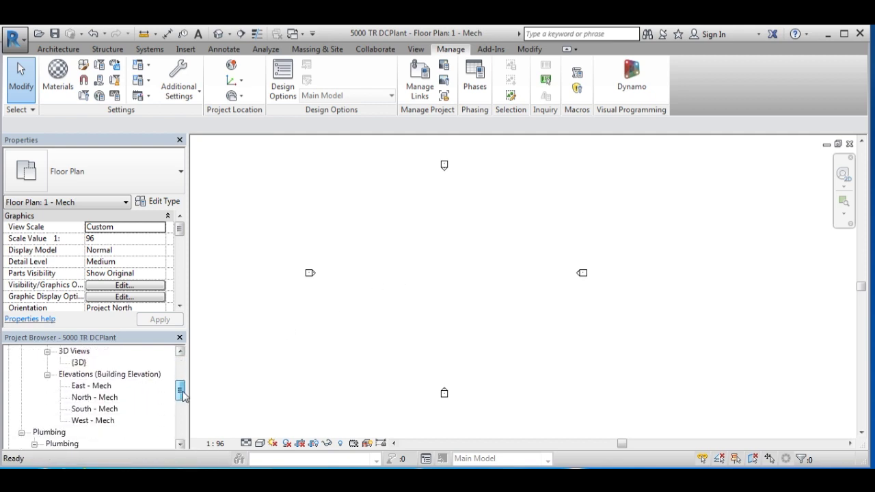
Step: Open the East - Mech elevation and raise Level 2 to elevation 6000
click(89, 387)
double_click(90, 387)
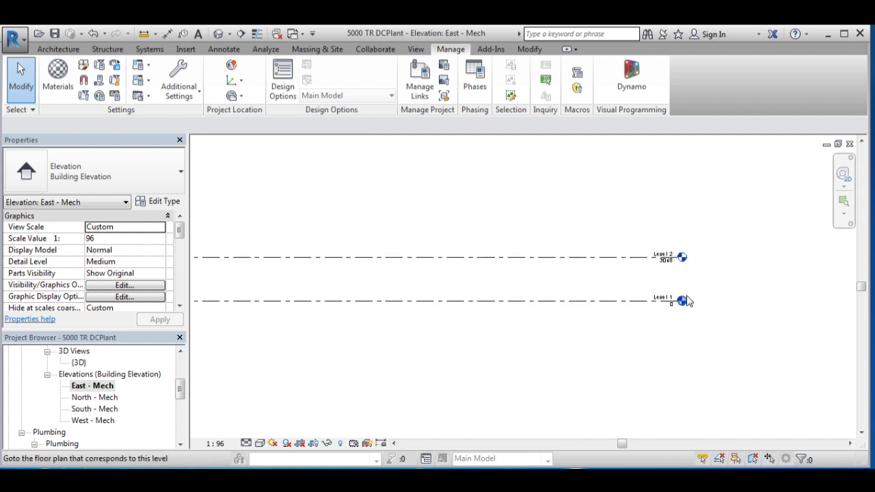
scroll(660, 297, up, 3)
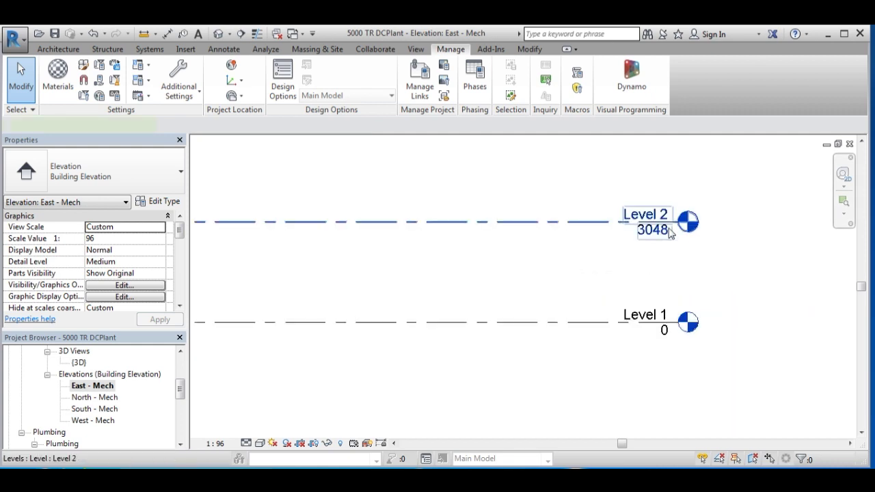
click(670, 234)
click(657, 231)
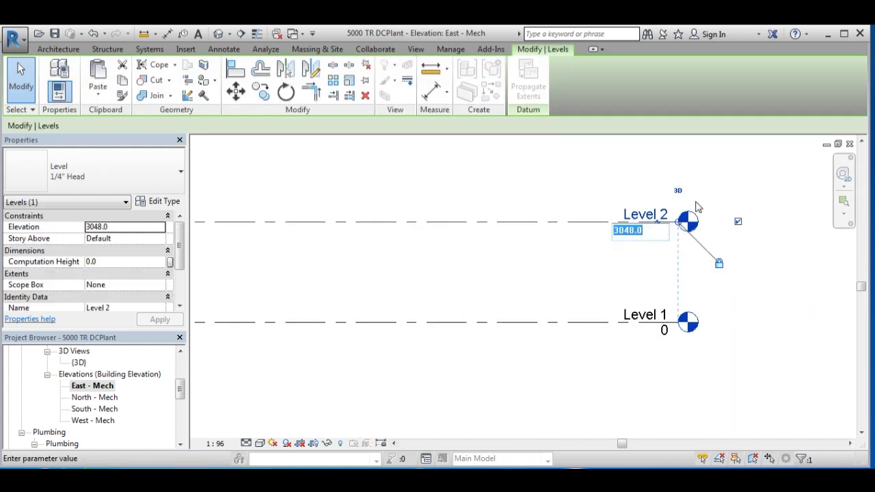
text(6000)
key(Return)
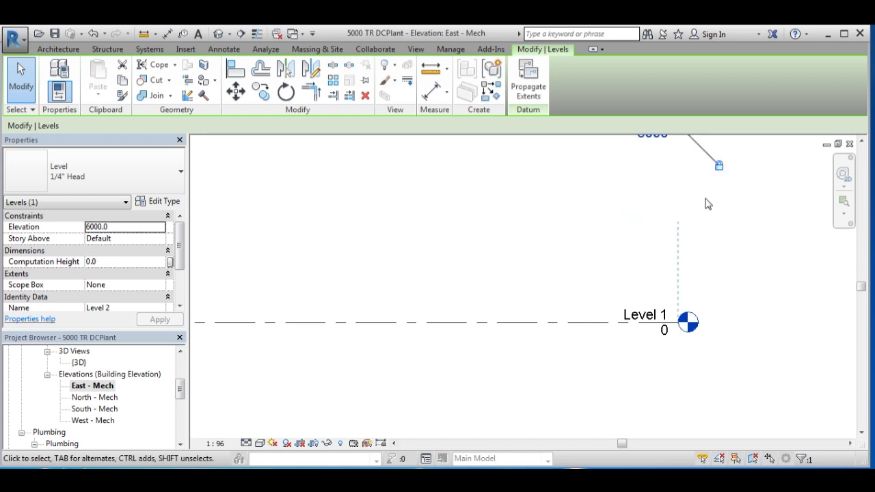
Step: Start creating a new level similar to Level 2
scroll(697, 279, down, 2)
middle_drag(697, 279, 699, 311)
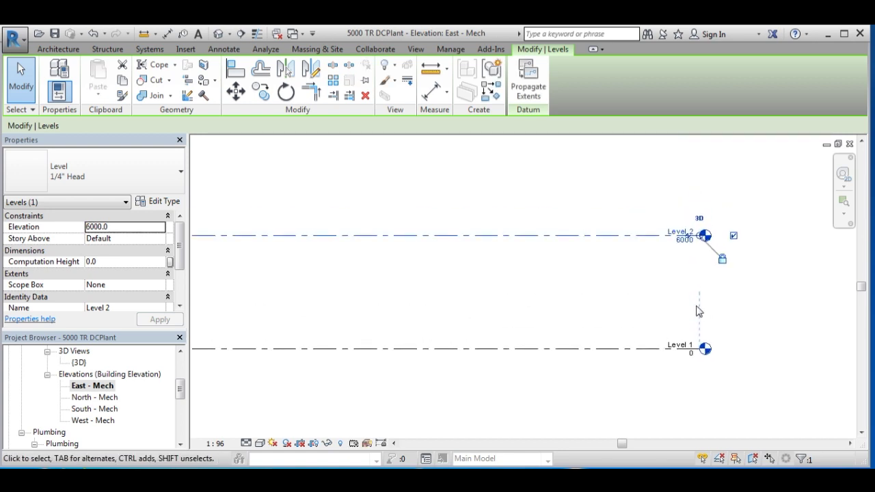
right_click(588, 236)
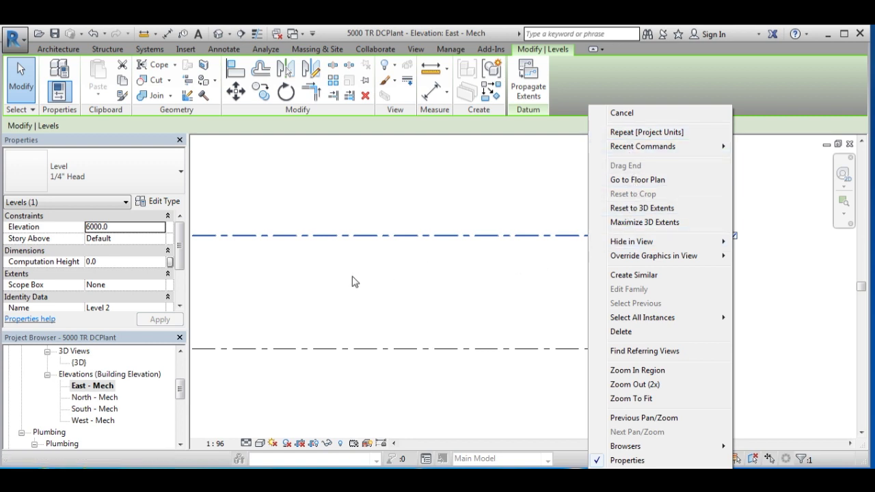
click(634, 275)
middle_drag(441, 287, 618, 305)
scroll(617, 305, down, 3)
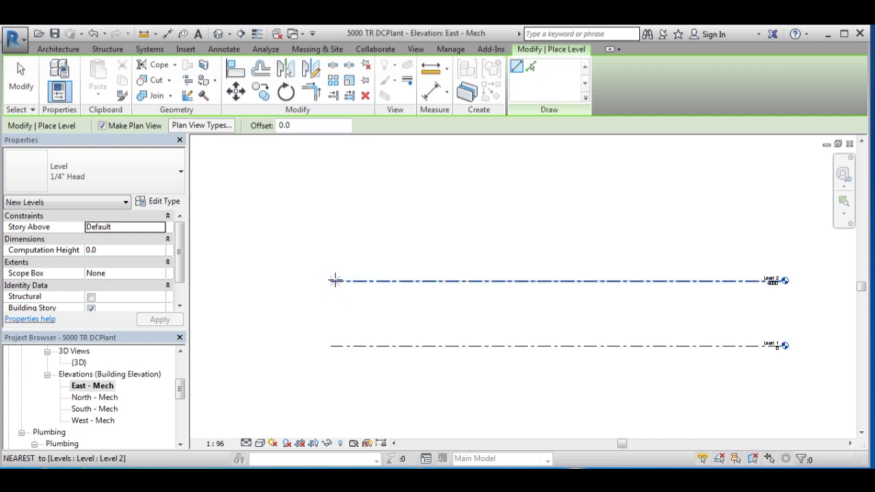
Step: Draw the new level line Mechanical 3 above Level 2
click(335, 223)
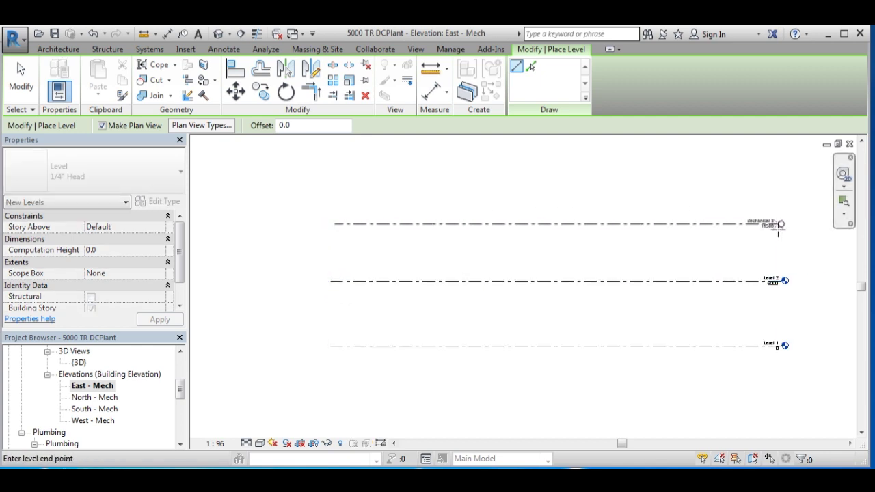
click(783, 224)
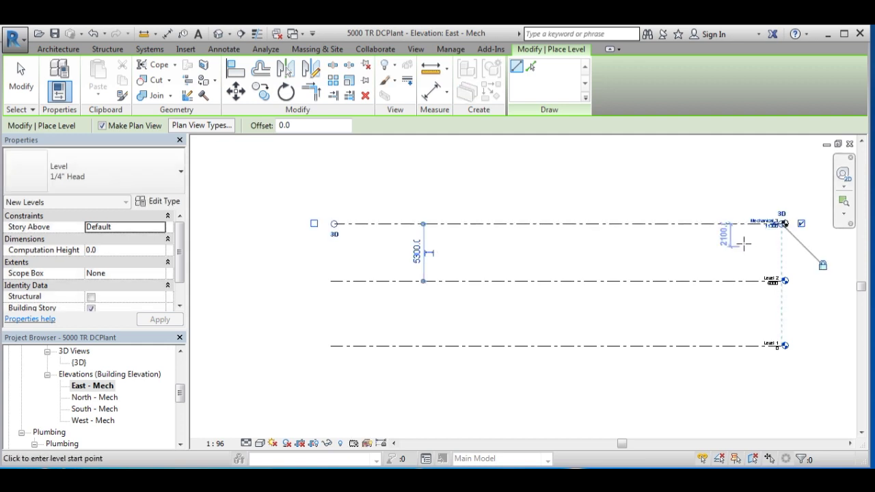
scroll(759, 236, up, 2)
scroll(758, 236, up, 1)
middle_drag(499, 269, 630, 251)
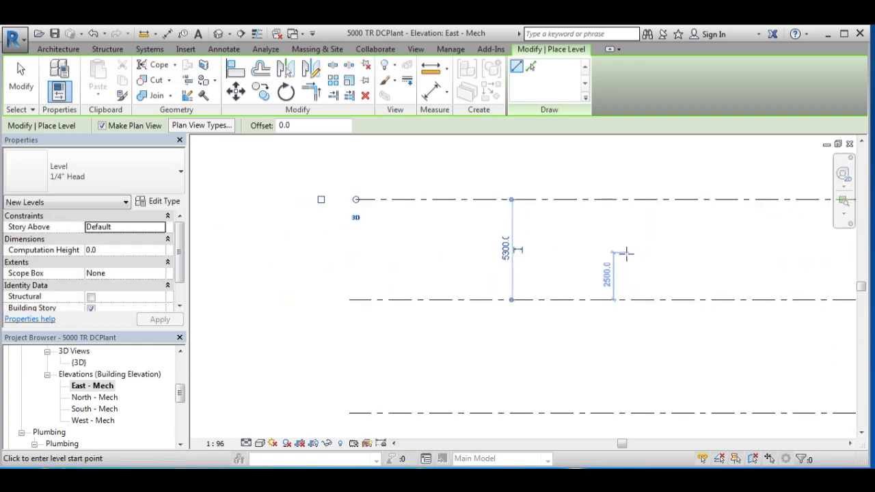
scroll(578, 258, down, 1)
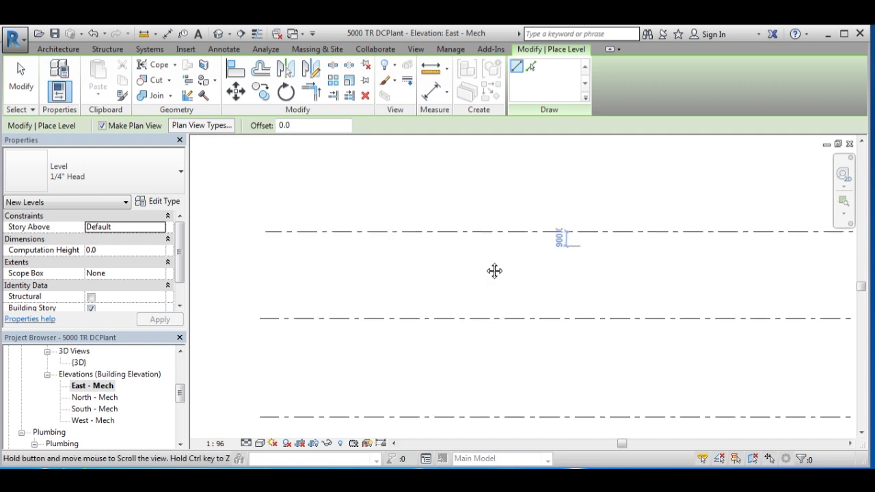
middle_drag(578, 258, 561, 312)
key(Escape)
Step: Set the Mechanical 3 level's elevation to 12000
click(620, 275)
scroll(614, 275, up, 2)
scroll(615, 276, up, 1)
click(612, 271)
text(12000)
key(Return)
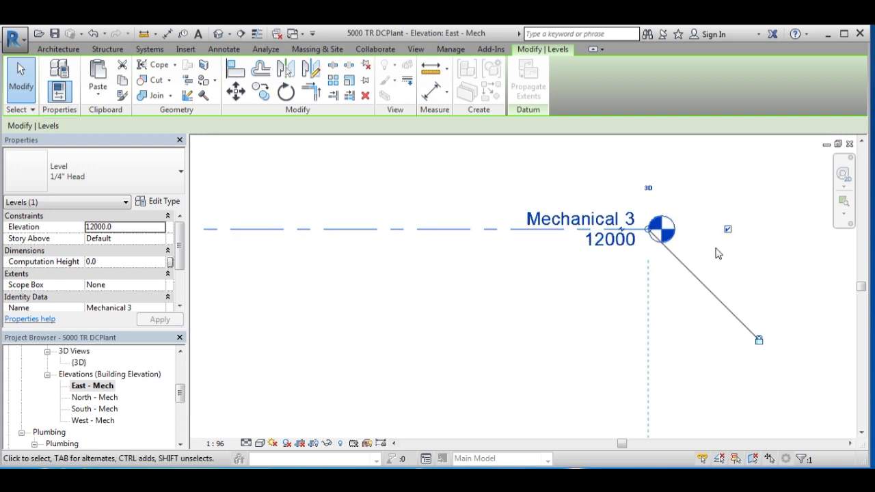
scroll(691, 352, down, 3)
scroll(691, 352, down, 3)
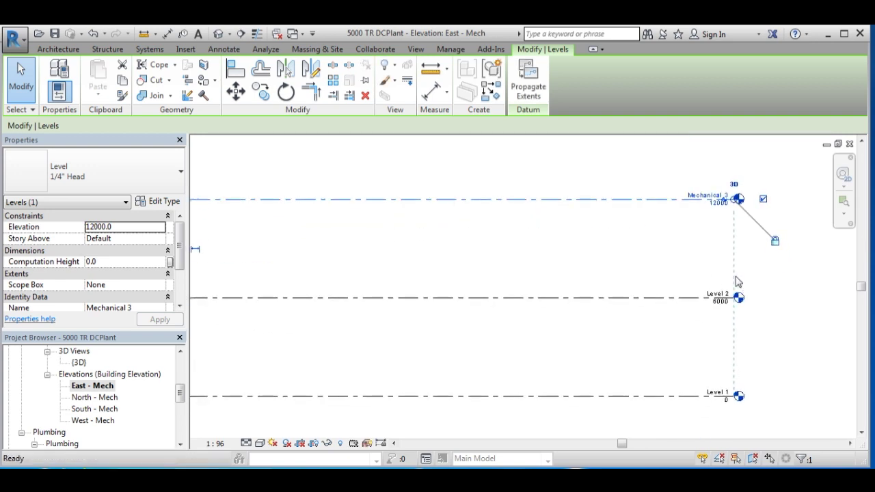
click(722, 312)
scroll(730, 281, up, 2)
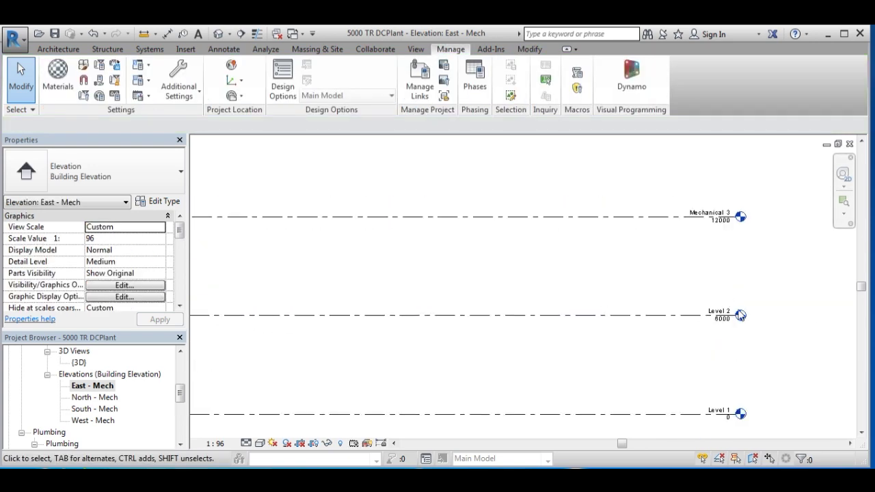
Step: Rename level Mechanical 3 to Roof, renaming its corresponding views too
scroll(713, 219, up, 2)
scroll(713, 222, up, 2)
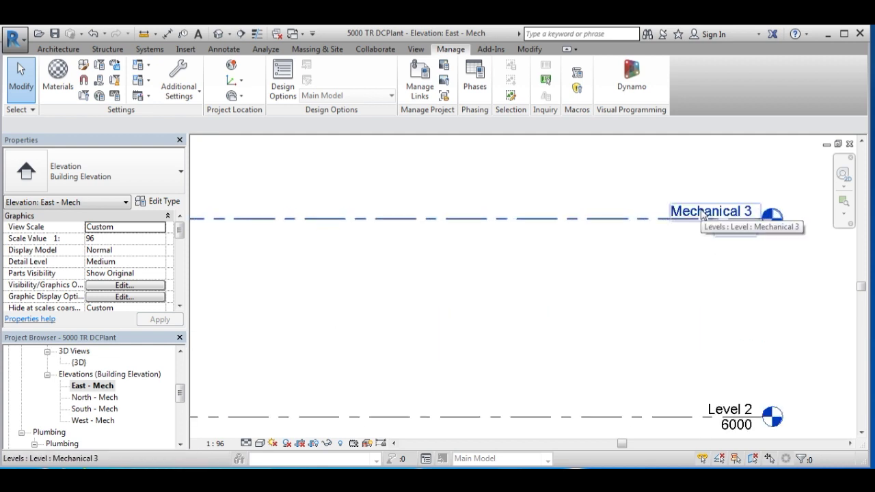
click(702, 215)
click(703, 213)
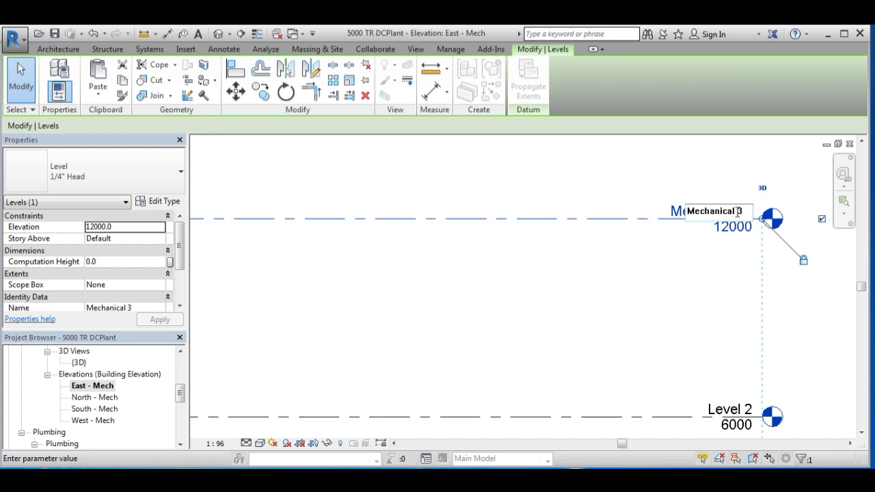
drag(737, 211, 635, 227)
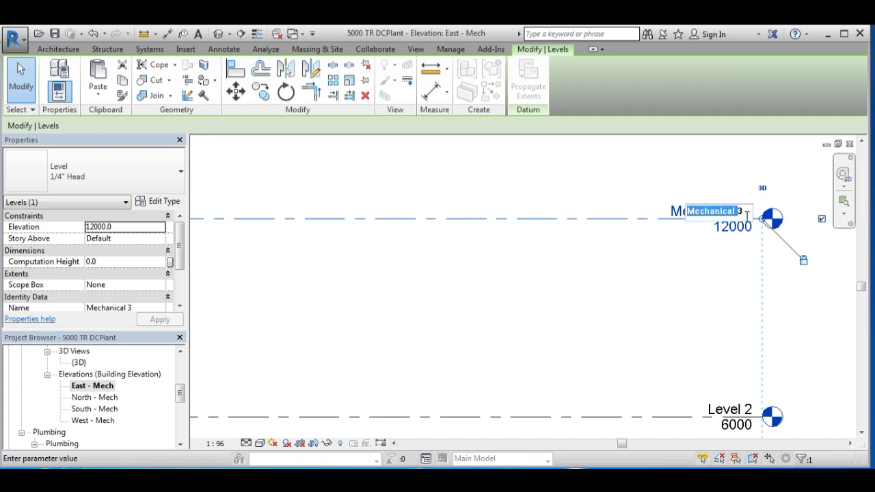
drag(748, 214, 650, 214)
text(Roof)
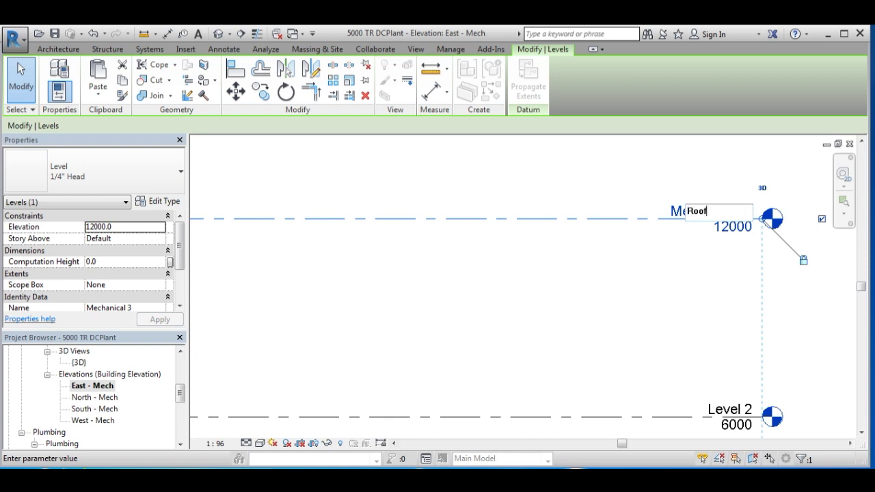
click(703, 289)
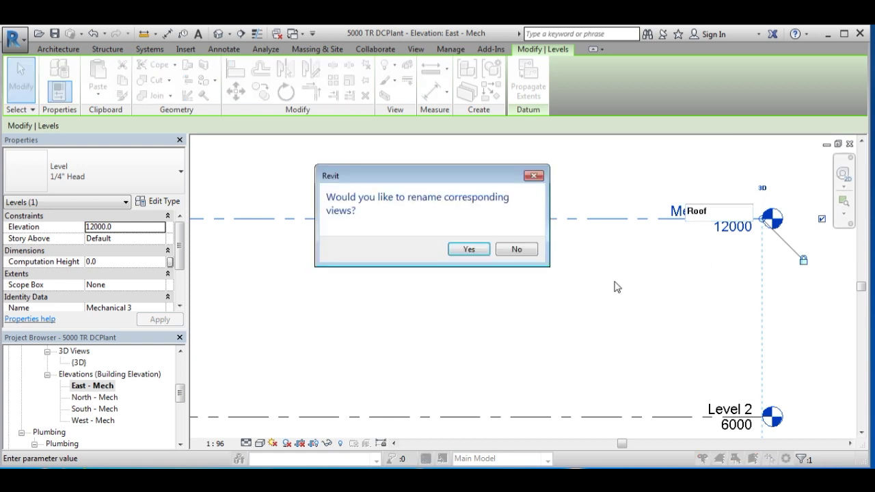
click(468, 249)
Step: Rename Level 2 to Ground
middle_drag(734, 363, 648, 273)
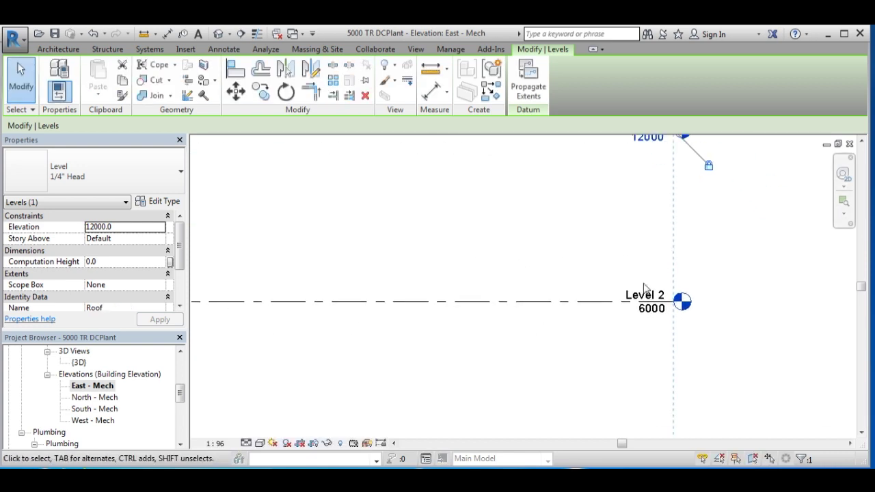
click(648, 302)
click(654, 296)
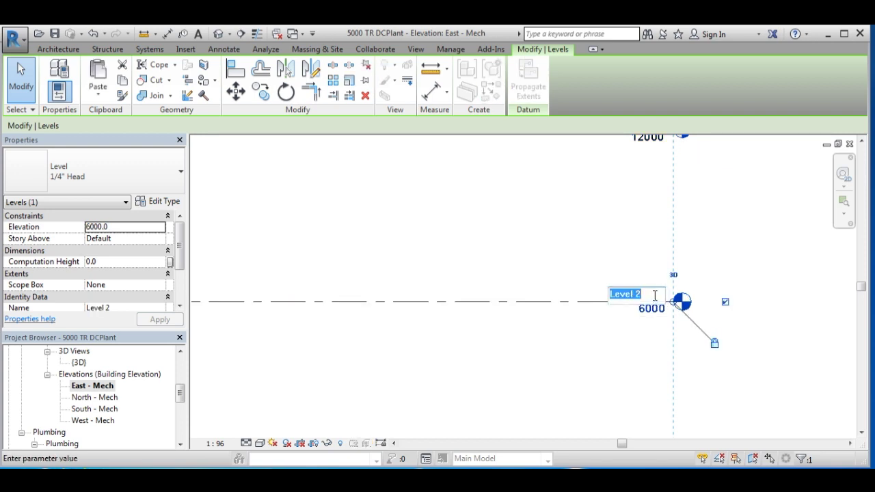
text(Gr)
key(Return)
Step: Rename Level 1 to Basement
middle_drag(734, 385, 638, 259)
scroll(639, 260, down, 2)
scroll(621, 294, up, 2)
click(621, 292)
scroll(620, 291, up, 1)
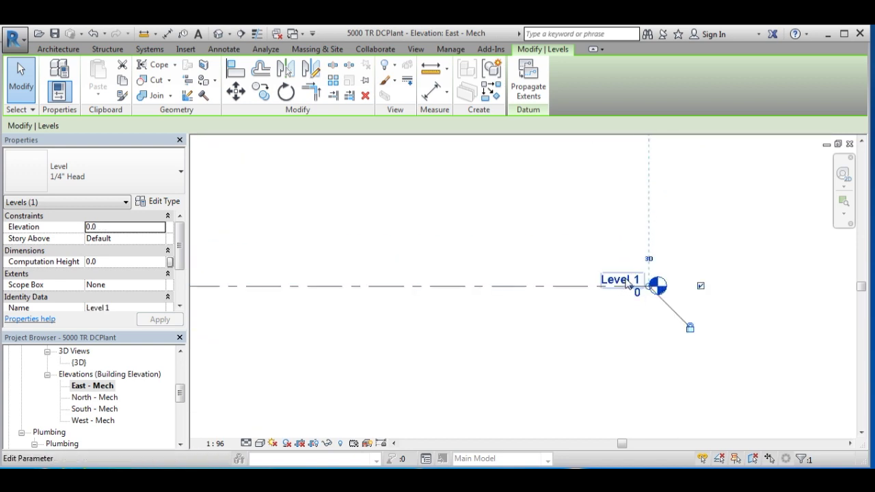
click(626, 280)
text(Basement)
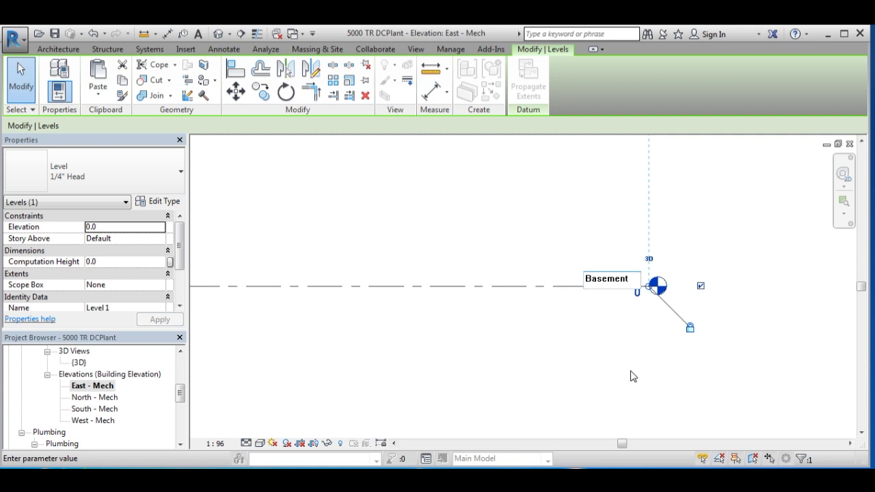
key(Return)
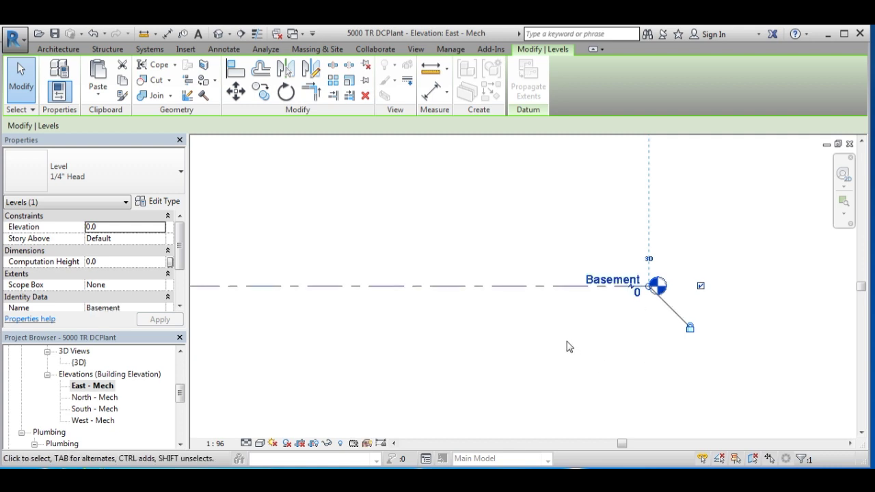
scroll(539, 308, down, 3)
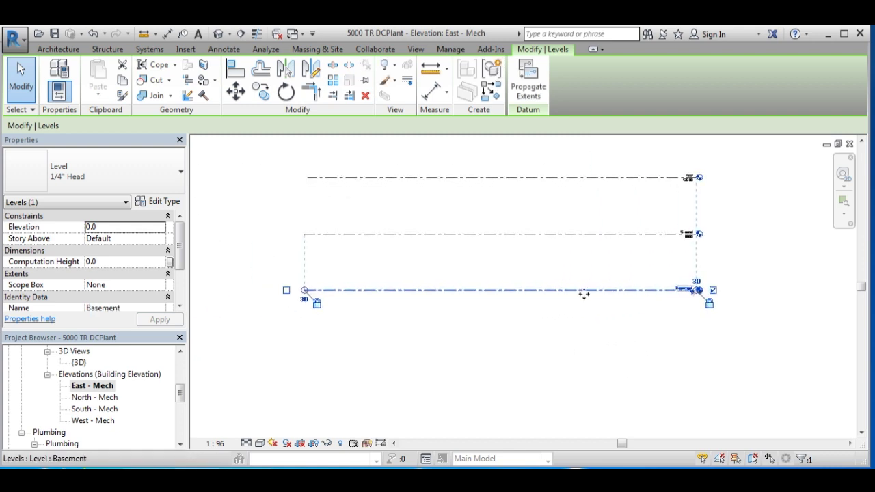
scroll(191, 321, up, 2)
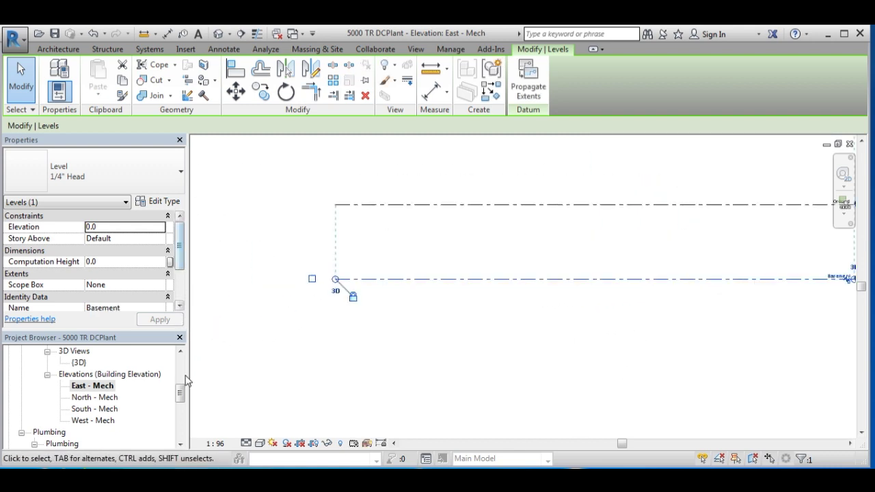
key(Escape)
drag(179, 391, 179, 365)
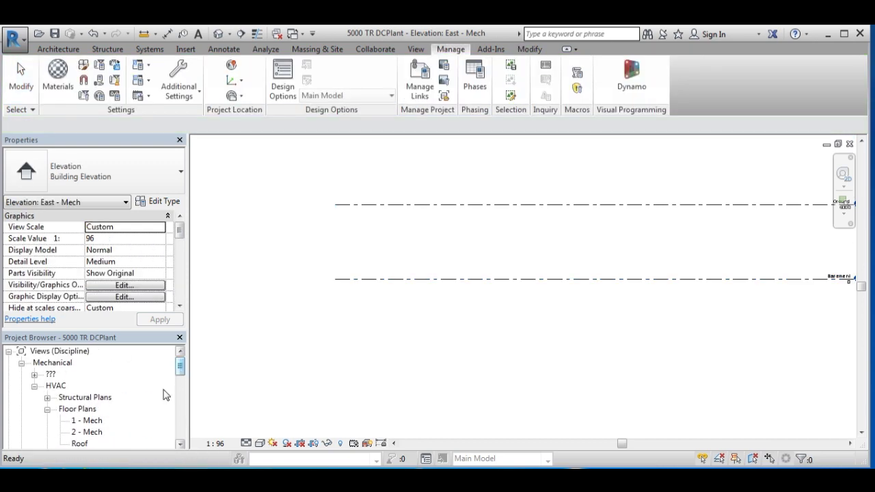
Step: Rename the 1 - Mech floor plan view to Basement floor
click(87, 420)
scroll(179, 369, down, 1)
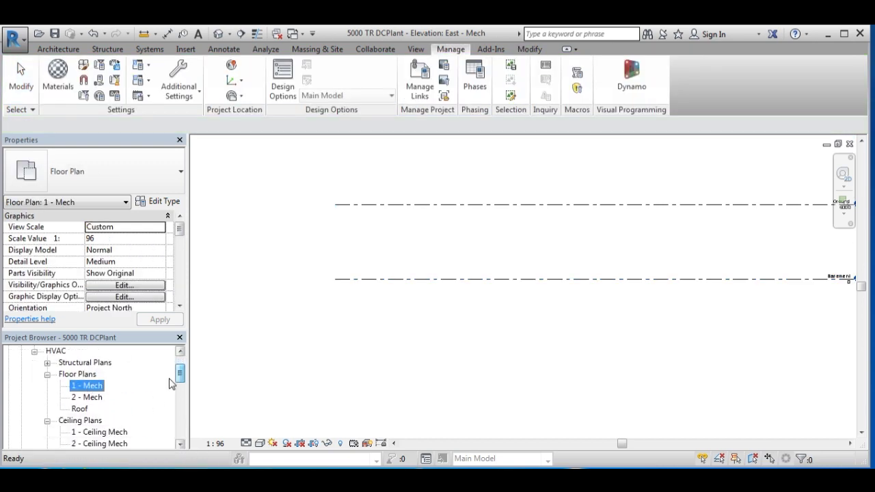
right_click(92, 389)
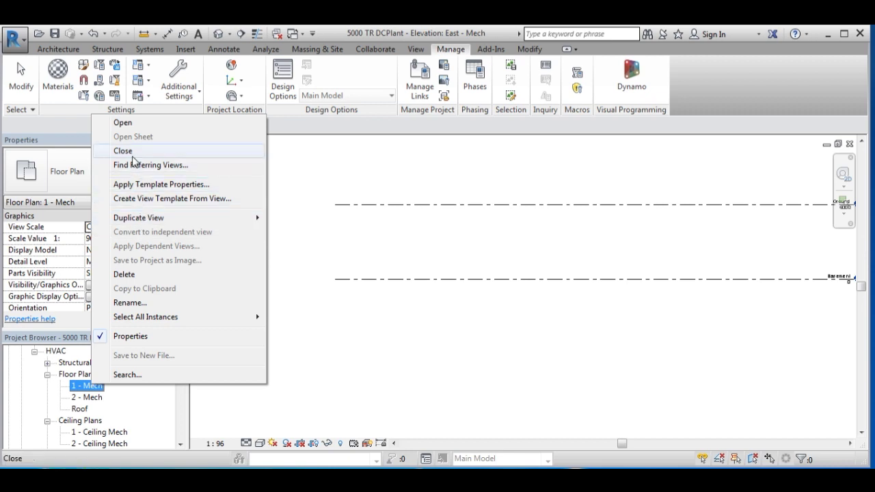
click(130, 302)
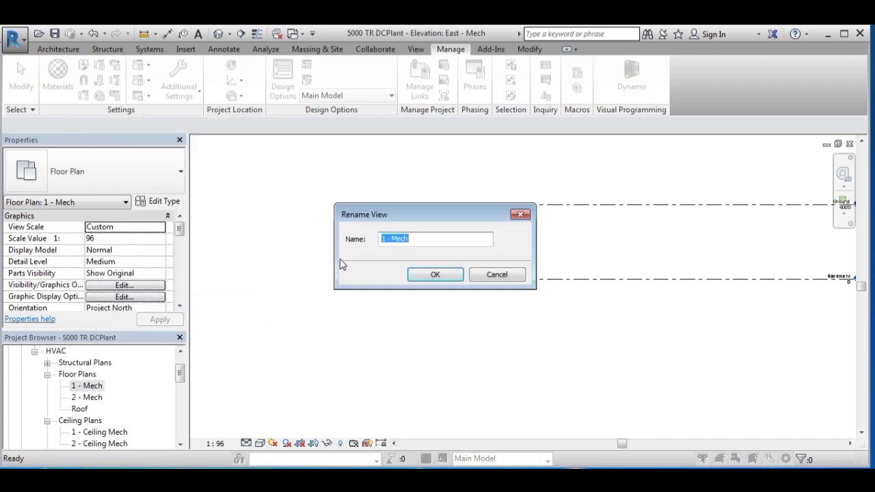
text(Basement floor)
click(429, 276)
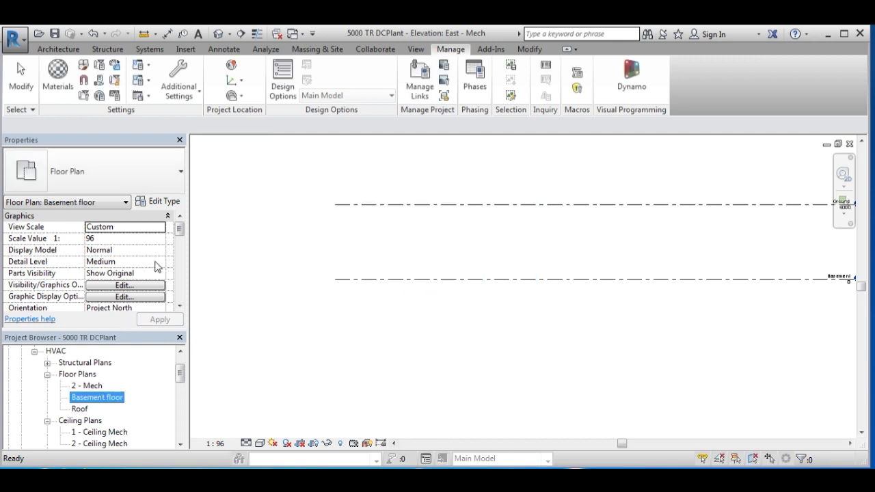
drag(179, 230, 180, 276)
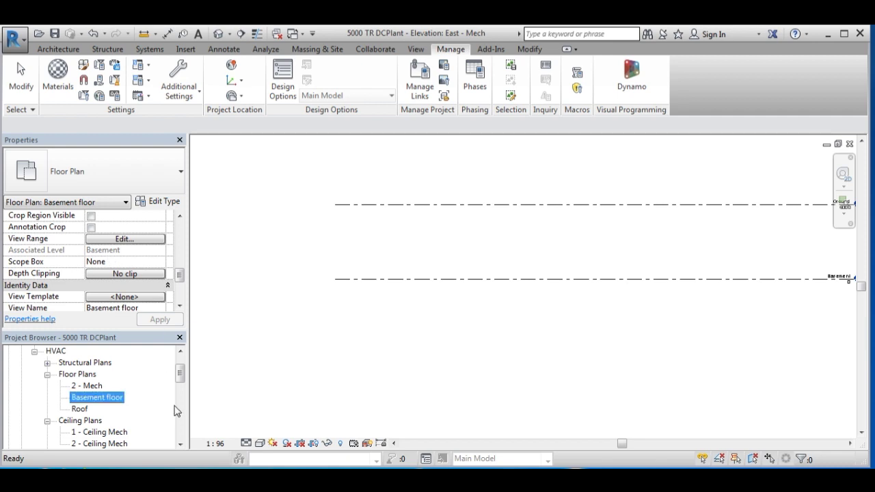
Step: Rename the 2 - Mech floor plan view to Ground floor
click(100, 388)
right_click(99, 388)
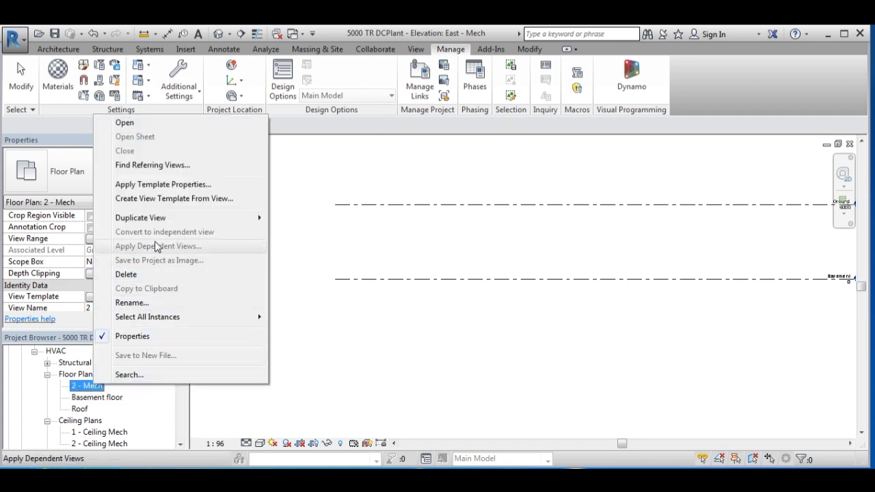
click(129, 303)
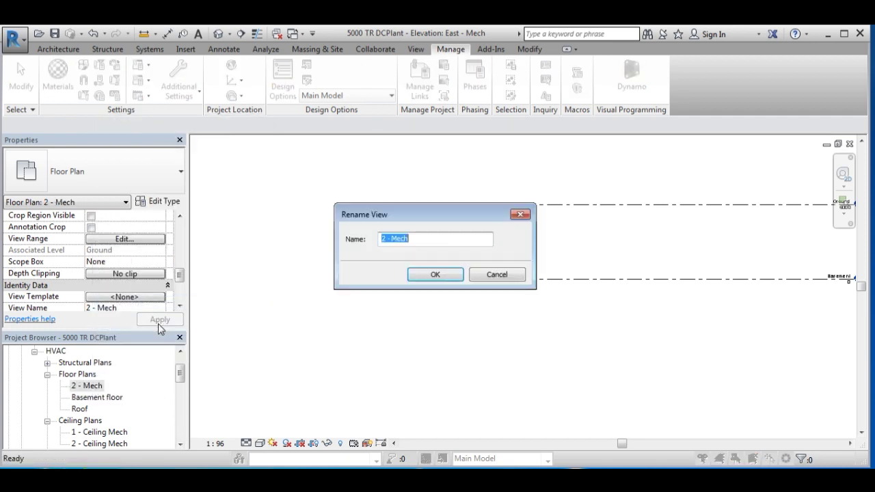
text(Ground floor)
click(417, 275)
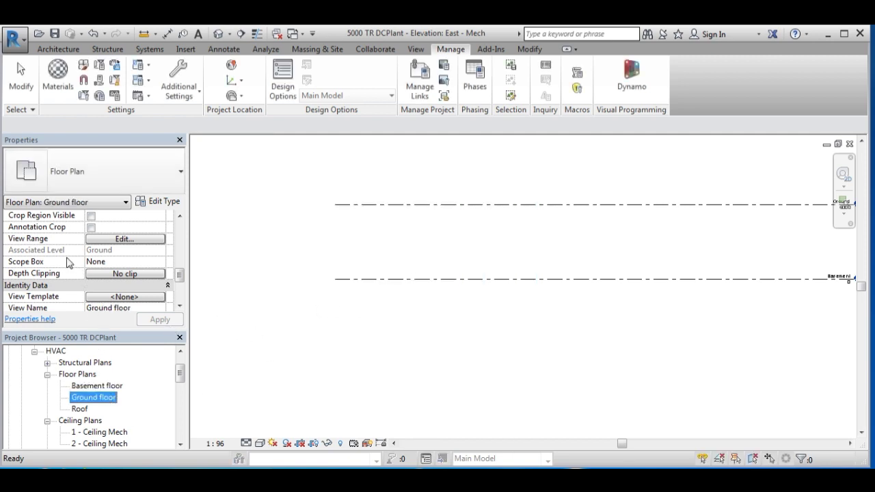
Step: Open the Roof view's context menu and close it without changes
click(80, 409)
right_click(81, 409)
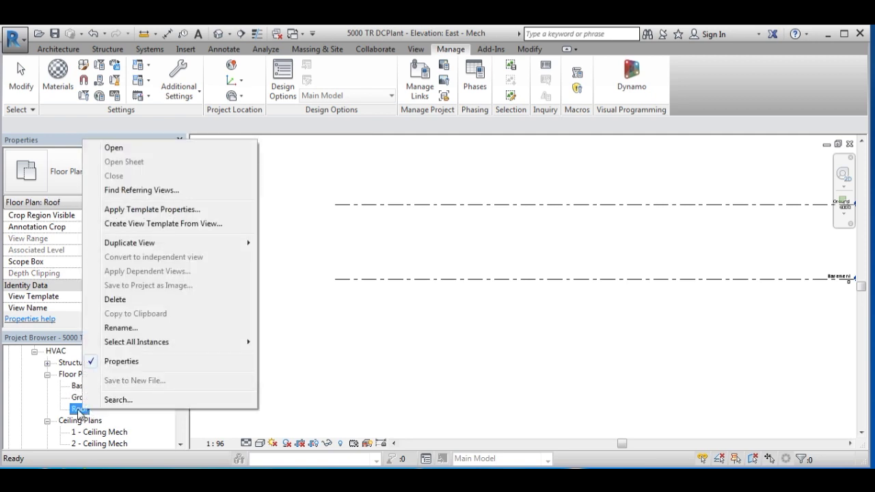
click(181, 443)
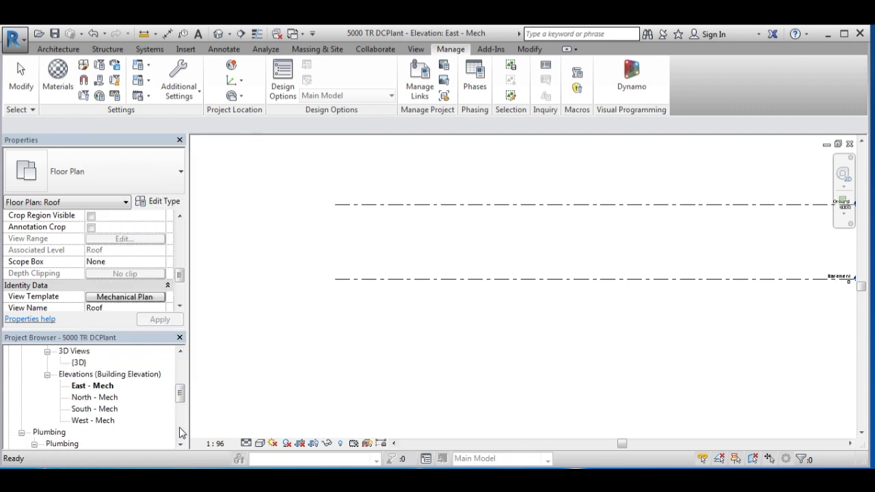
scroll(182, 391, up, 1)
scroll(181, 391, up, 2)
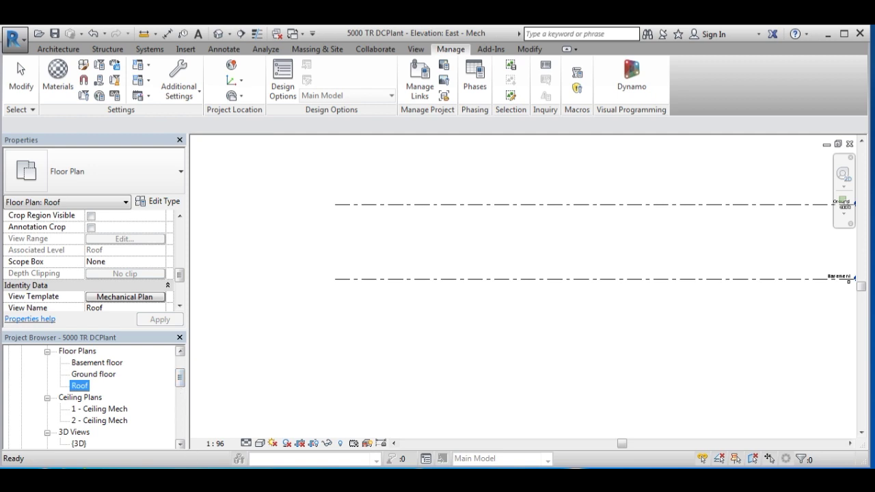
Step: Open the Basement floor plan
double_click(104, 364)
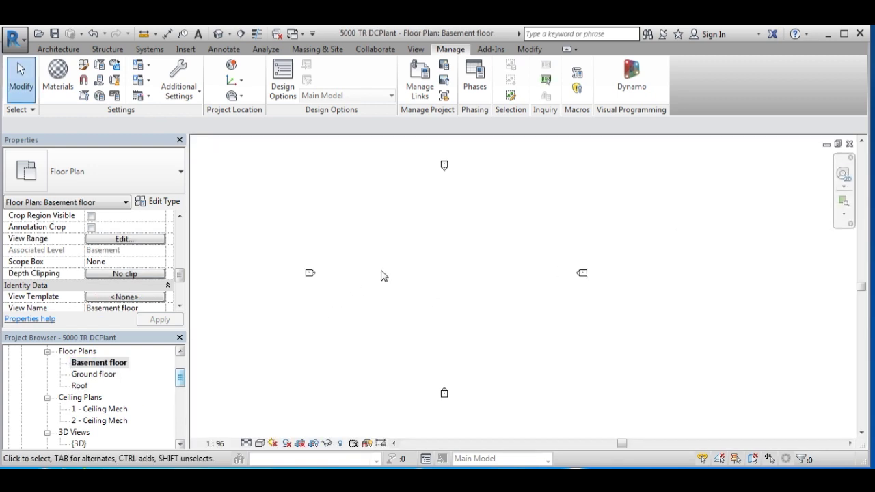
drag(180, 368, 180, 377)
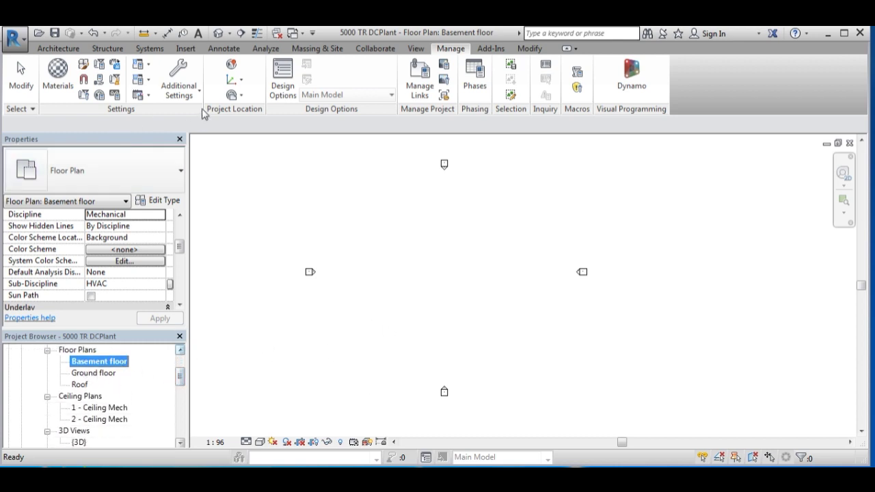
scroll(204, 89, up, 8)
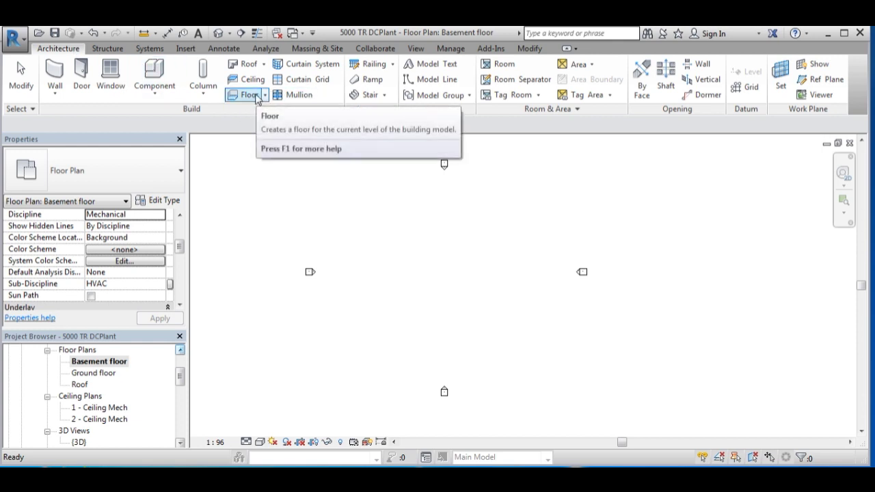
Step: Sketch a 40000 × 25000 rectangular Generic 12" floor and finish it
click(250, 95)
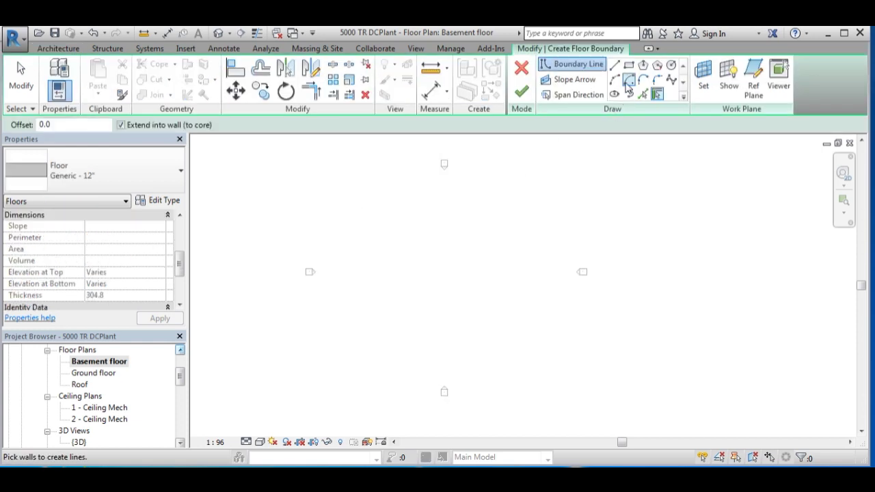
click(629, 64)
click(351, 219)
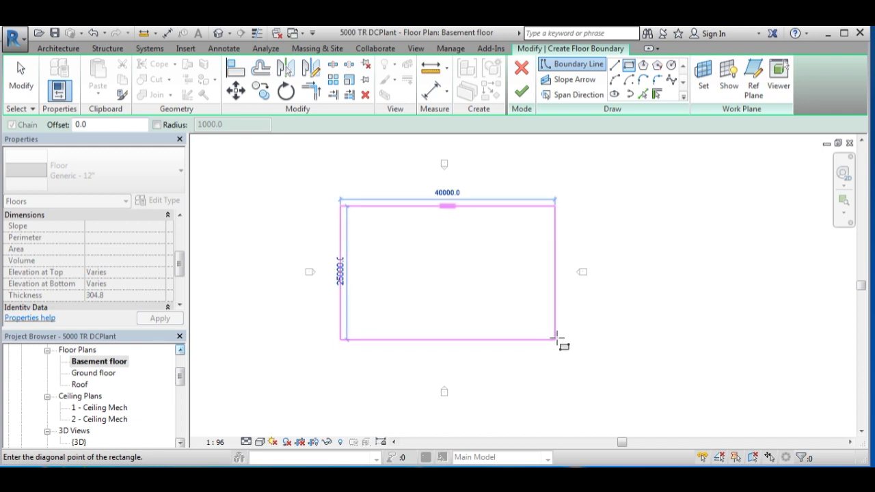
click(557, 336)
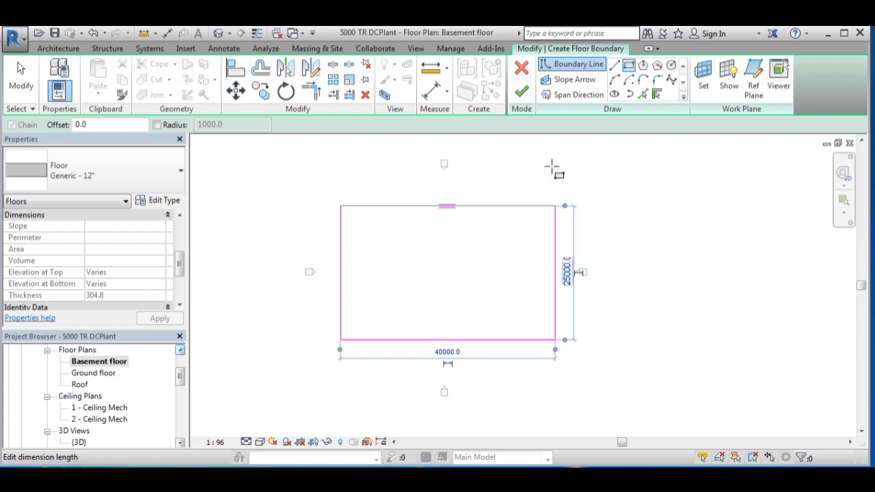
click(521, 91)
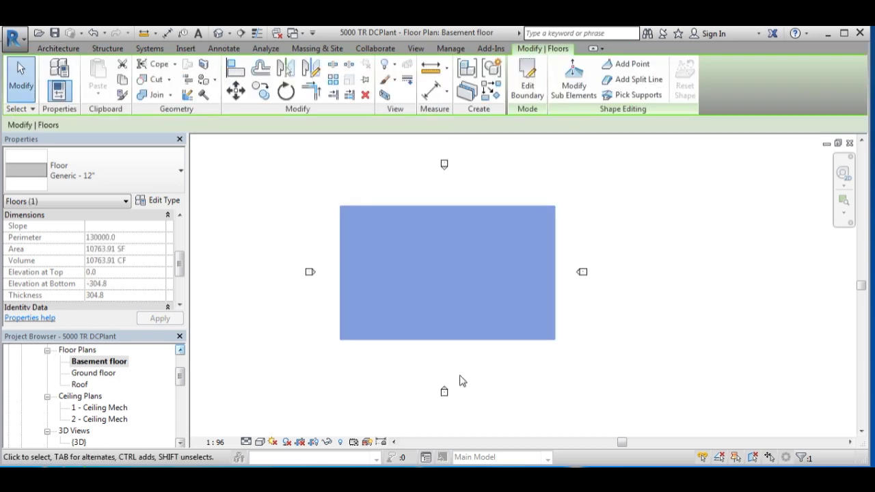
scroll(182, 387, down, 2)
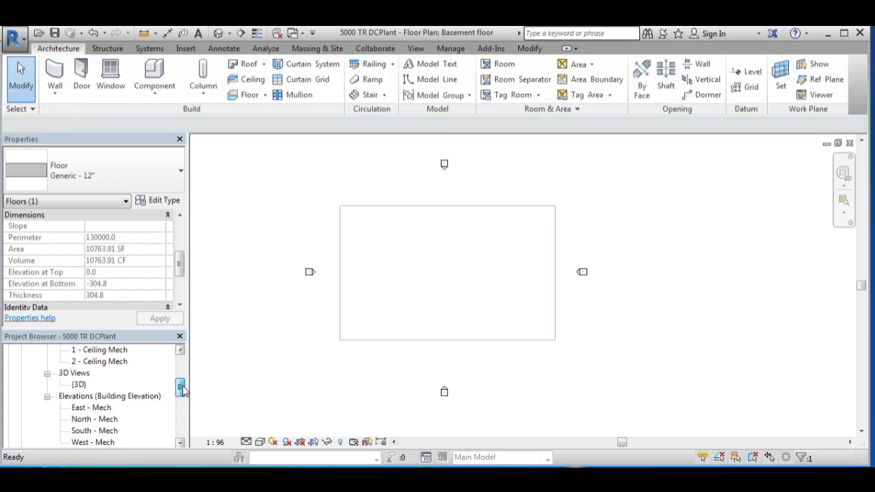
Step: In the East - Mech elevation, copy the floor up to the level above
double_click(92, 396)
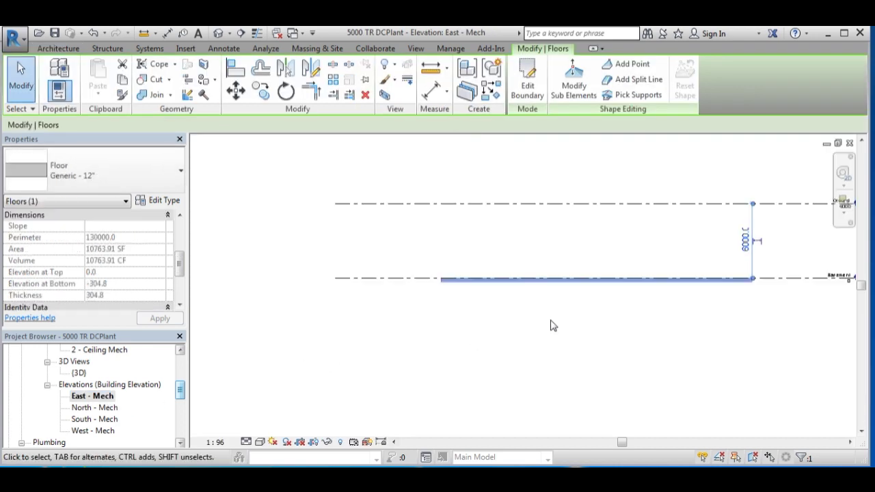
middle_drag(695, 303, 527, 342)
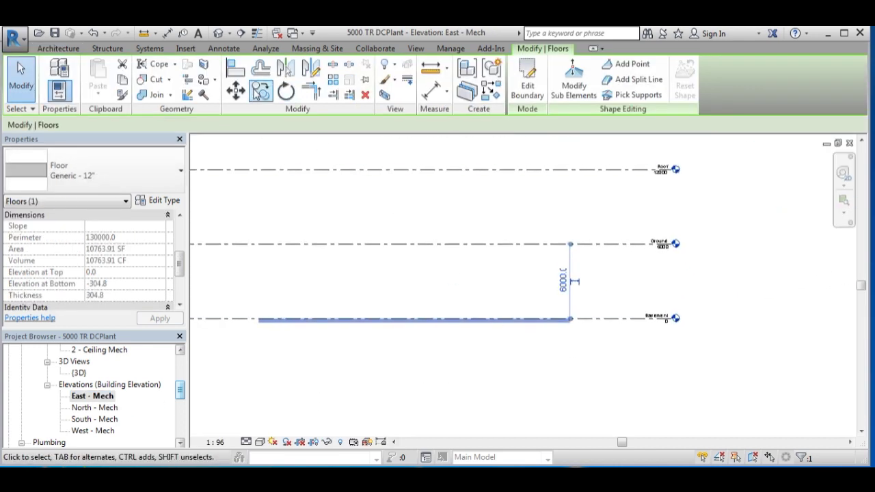
click(261, 91)
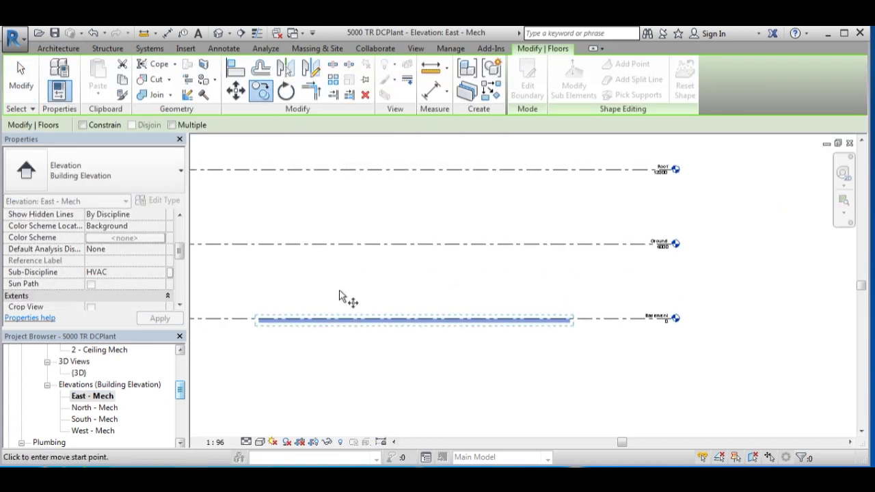
scroll(491, 318, up, 1)
scroll(205, 320, up, 1)
middle_drag(205, 320, 281, 321)
click(281, 320)
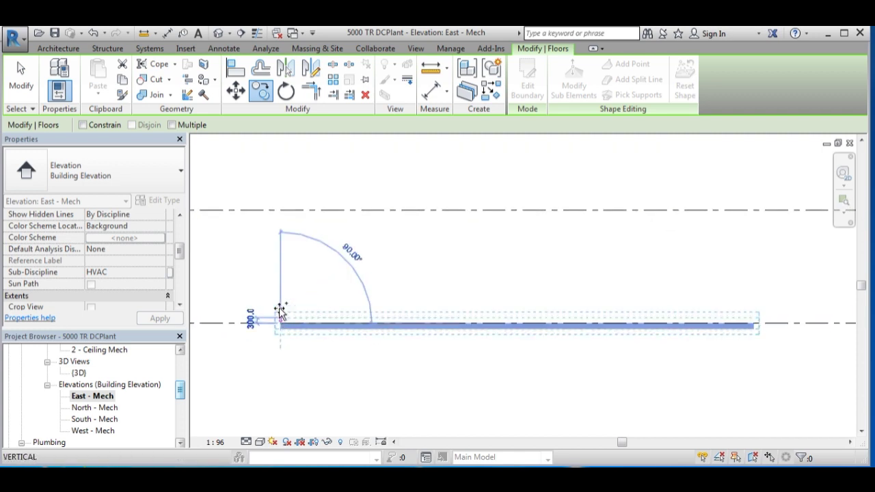
click(285, 212)
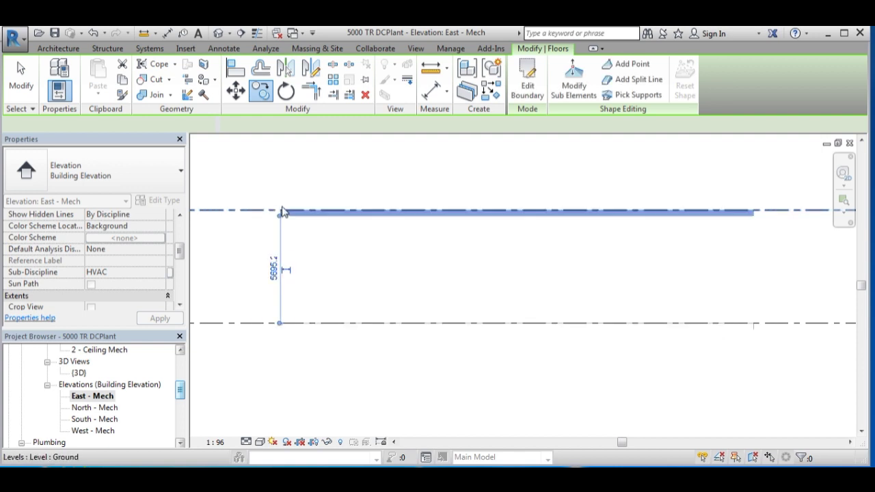
Step: Move the copied floor up onto the Roof level
click(261, 91)
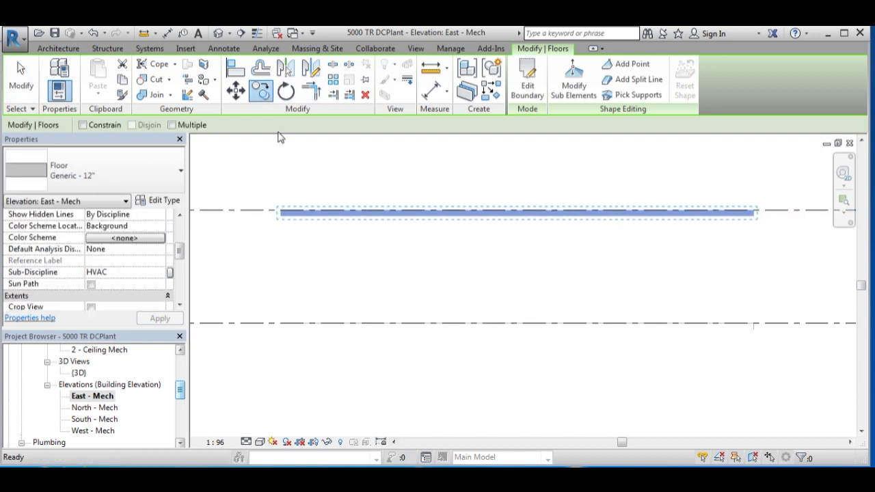
click(280, 213)
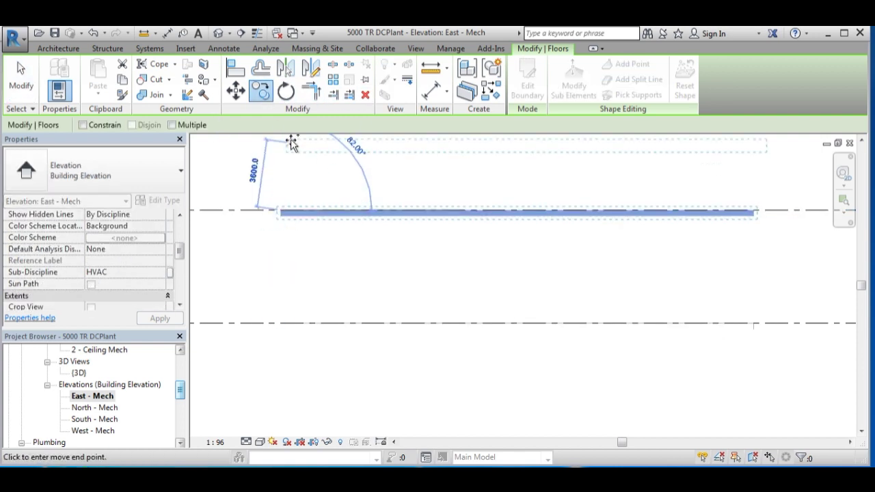
middle_drag(293, 136, 289, 263)
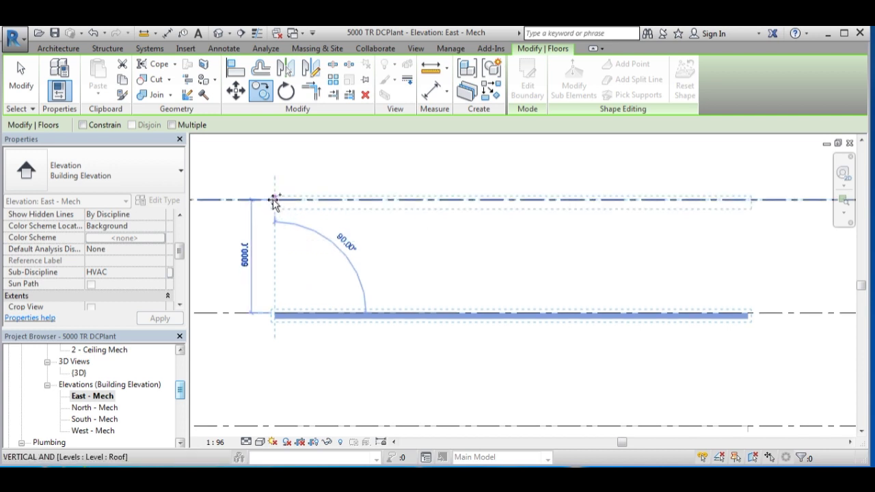
click(274, 200)
middle_drag(342, 348, 308, 260)
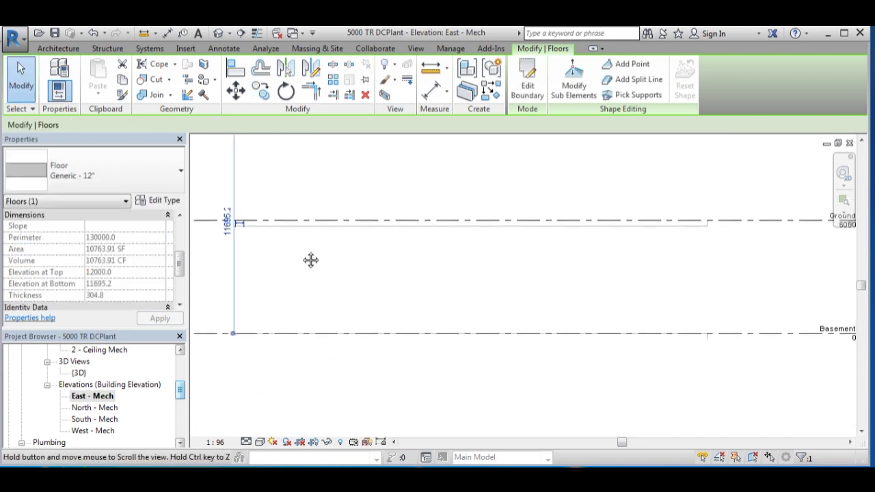
scroll(371, 299, down, 2)
scroll(559, 335, up, 3)
scroll(561, 313, down, 1)
scroll(650, 321, down, 1)
scroll(598, 266, down, 1)
middle_drag(566, 243, 559, 327)
Step: Delete the copied floor
key(Delete)
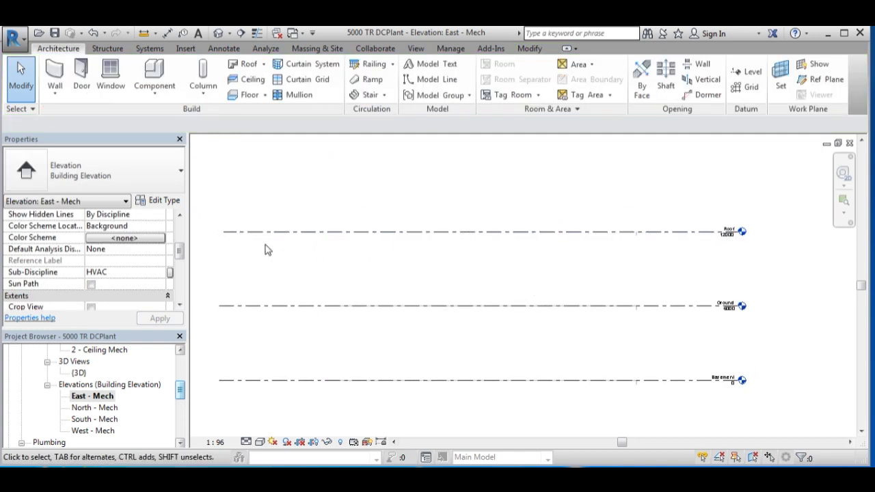
click(179, 394)
drag(180, 393, 182, 376)
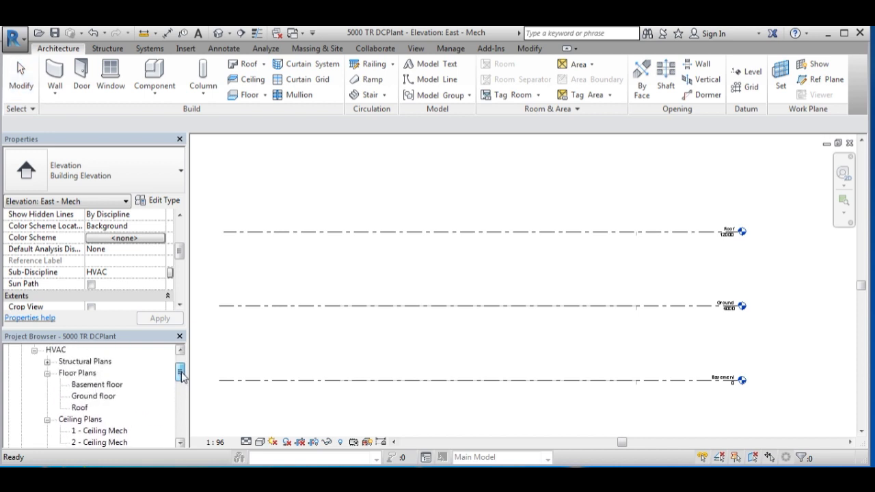
Step: Open the Ground floor plan and start Mechanical Equipment placement from the Systems tab
double_click(91, 398)
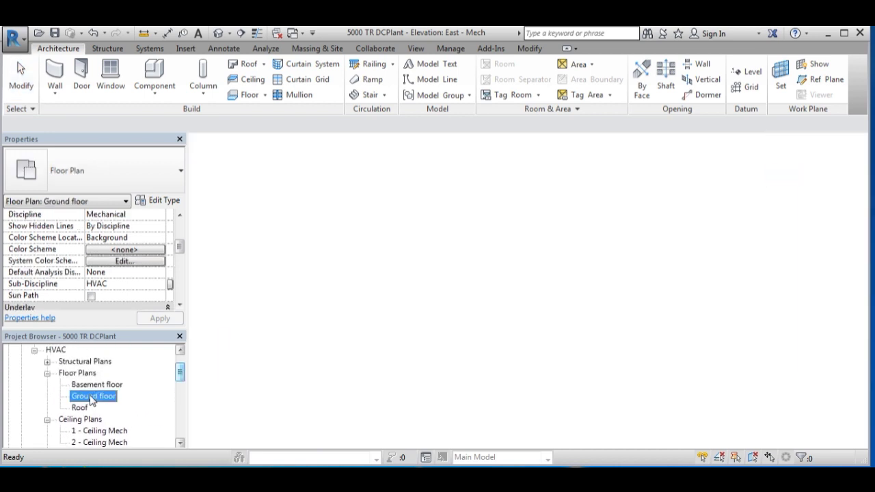
middle_drag(483, 260, 414, 272)
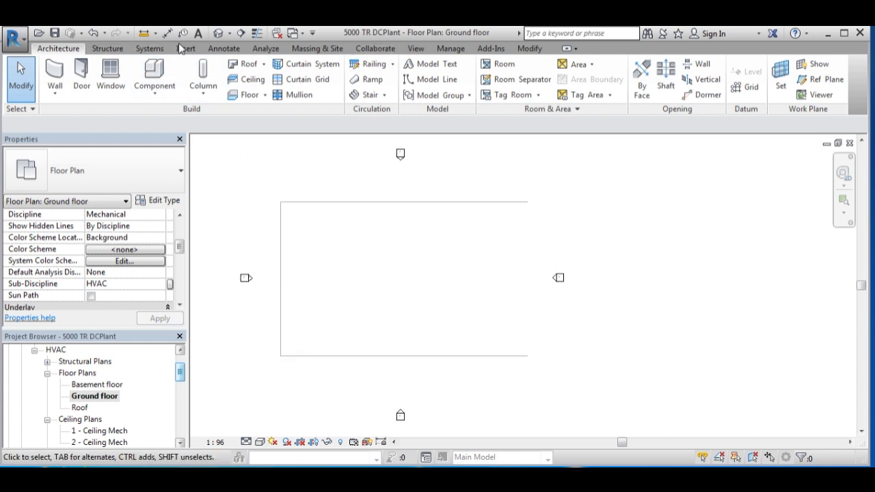
click(151, 48)
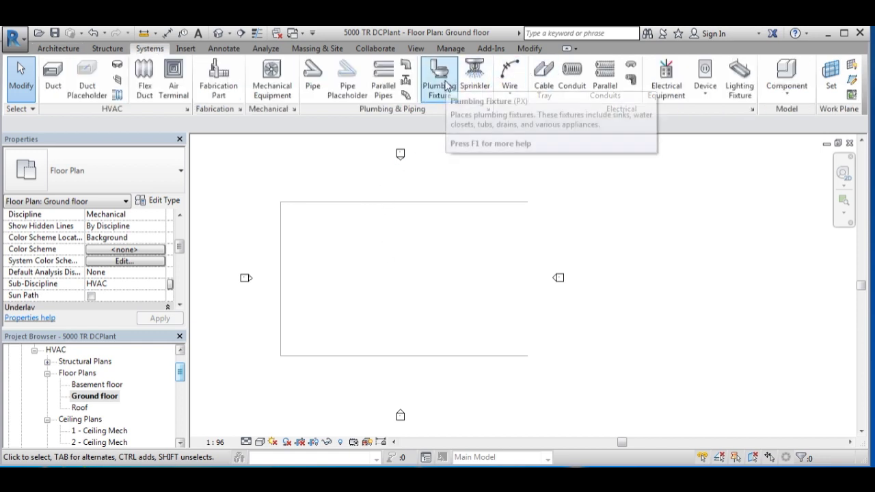
click(273, 81)
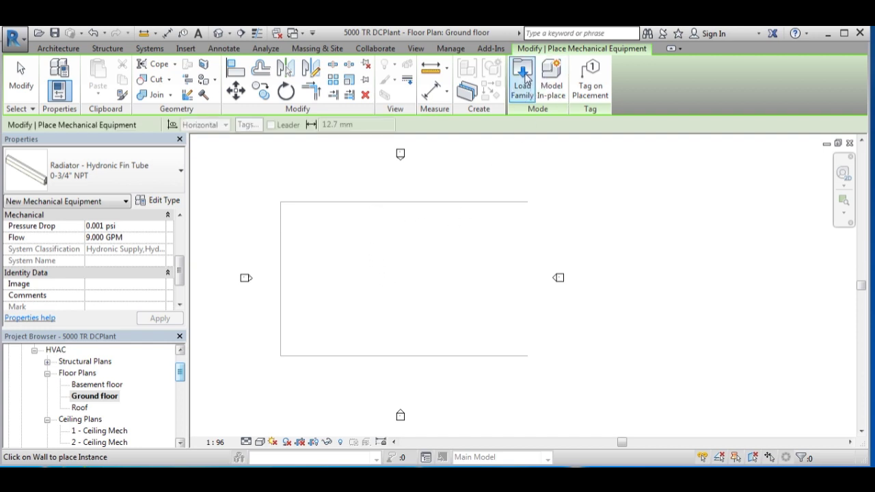
Step: Load the Centrifugal Liquid Chiller - Dual Compressor family from Mechanical > MEP > Water-Side Components > Chillers
click(534, 97)
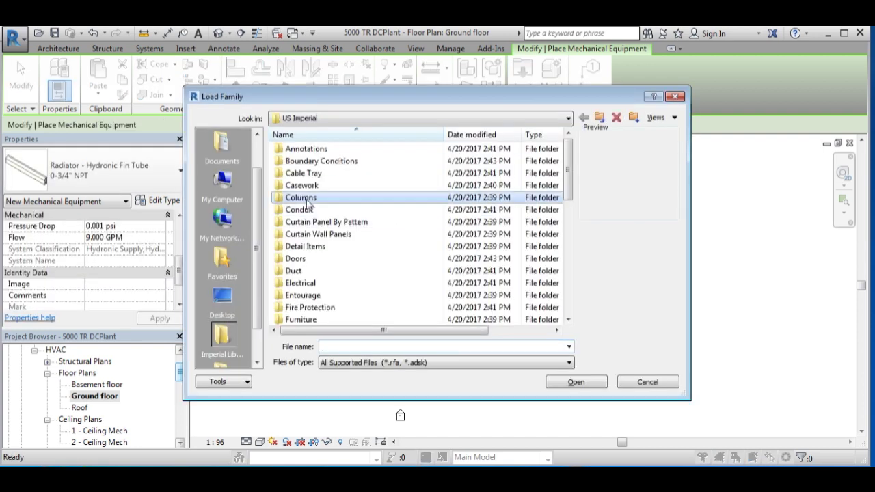
scroll(308, 198, down, 6)
click(301, 163)
double_click(299, 164)
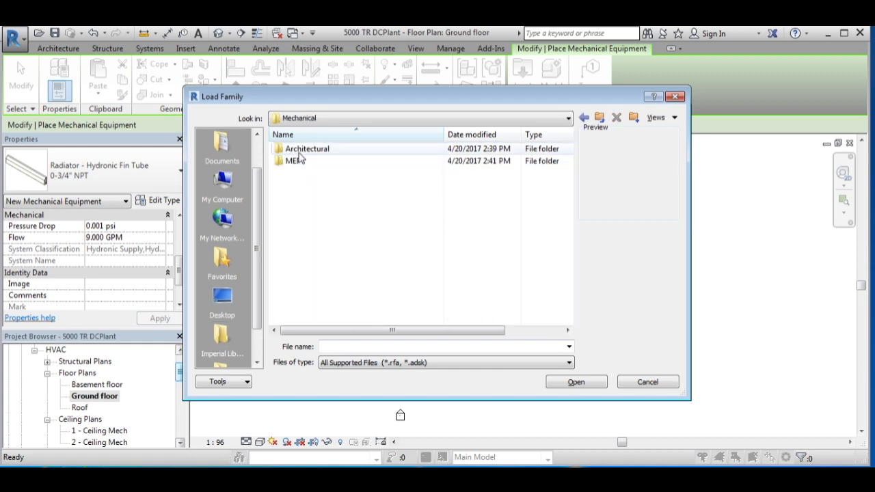
double_click(295, 163)
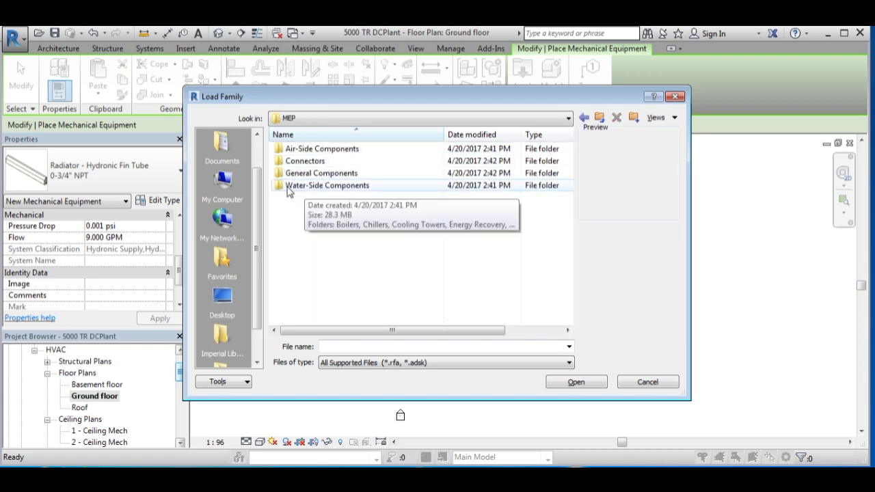
double_click(304, 186)
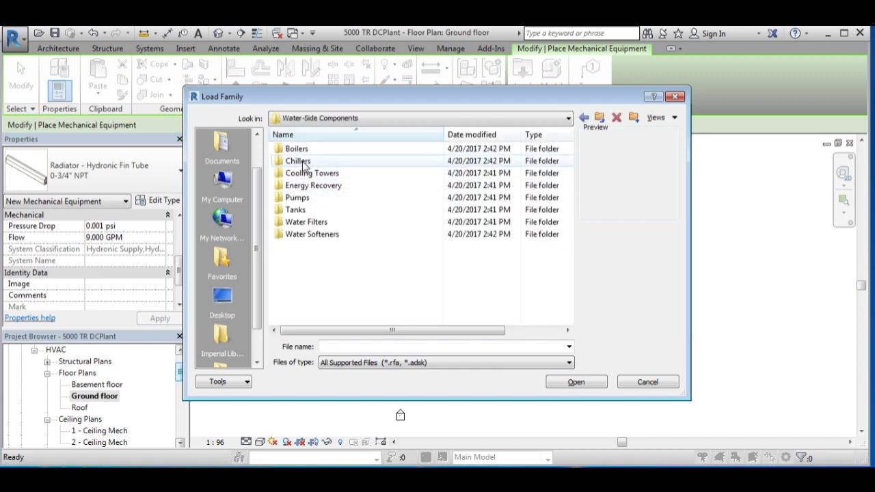
double_click(301, 161)
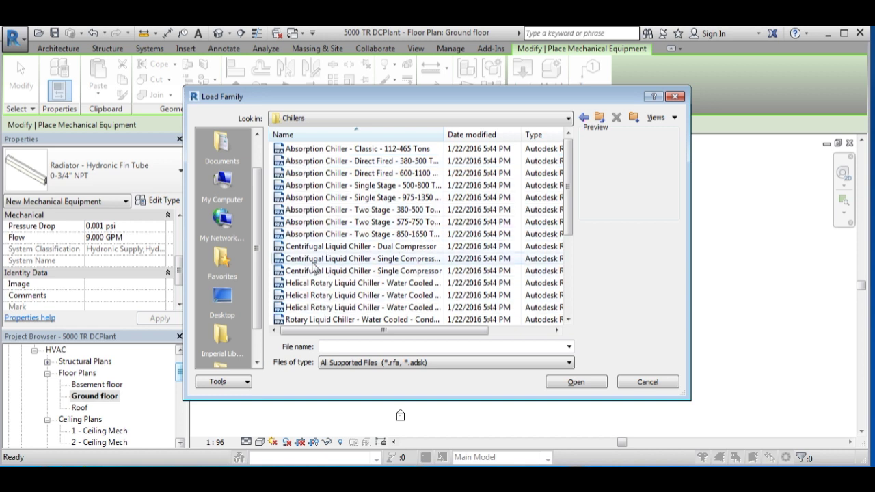
click(318, 247)
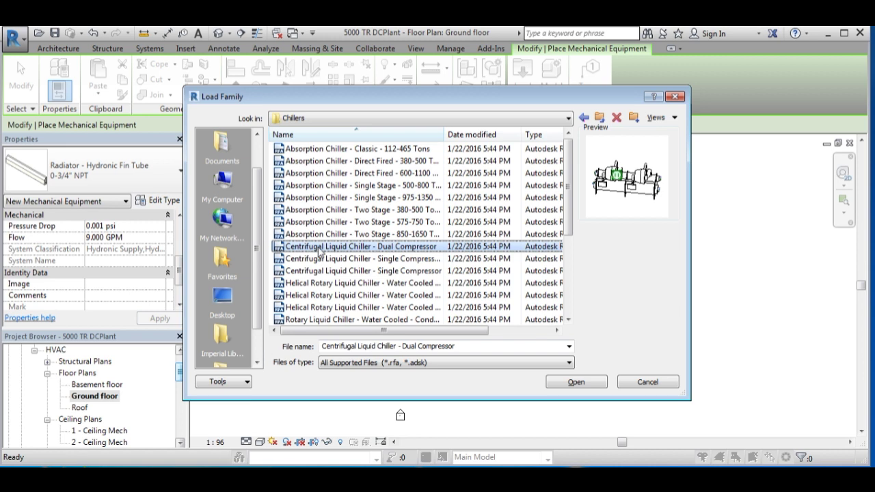
click(560, 384)
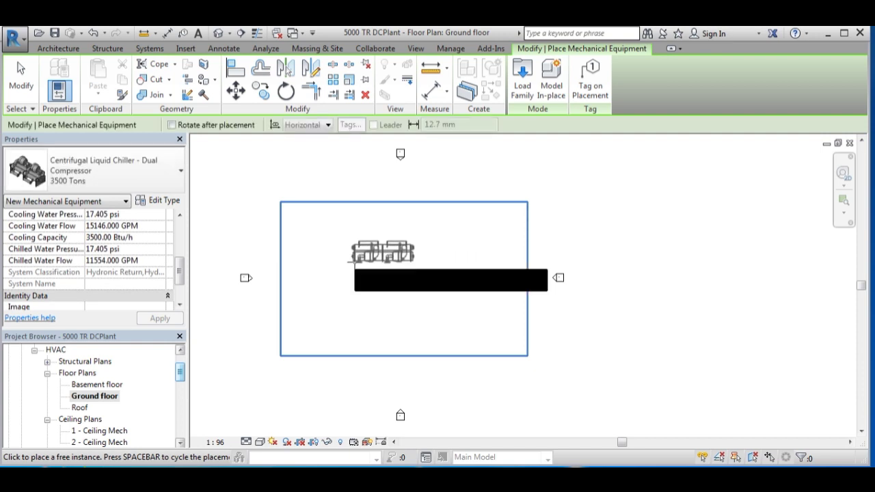
Step: Place one vertically rotated 1250-1750 Tons chiller on the ground floor plan
key(space)
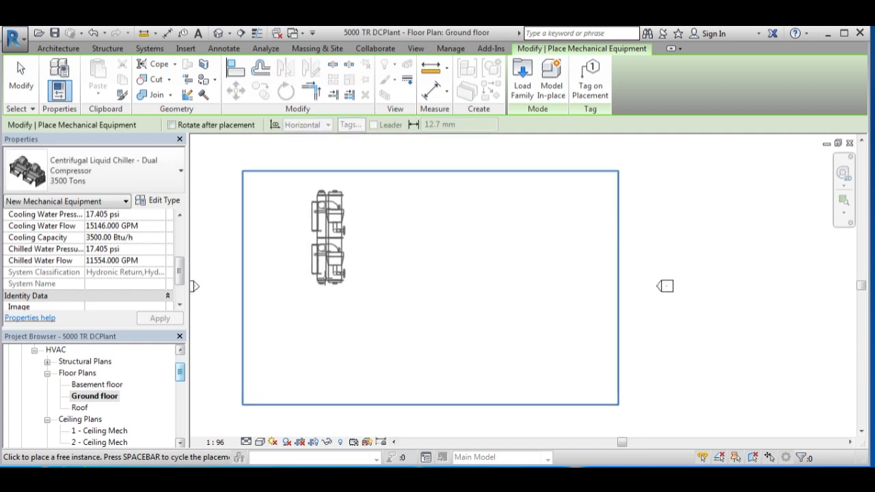
click(147, 190)
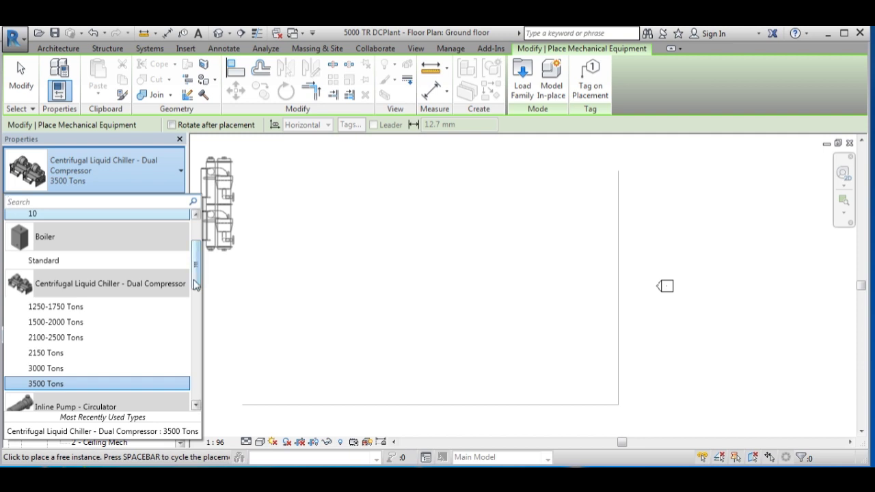
click(75, 308)
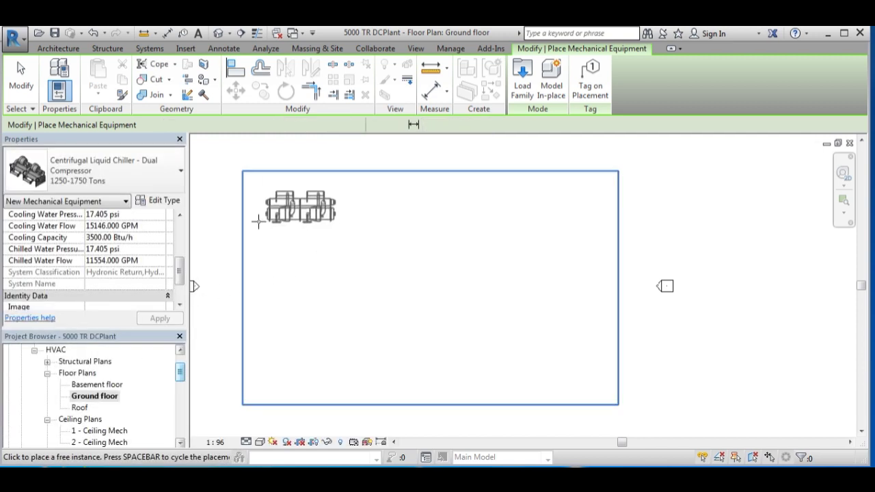
key(space)
scroll(350, 265, up, 2)
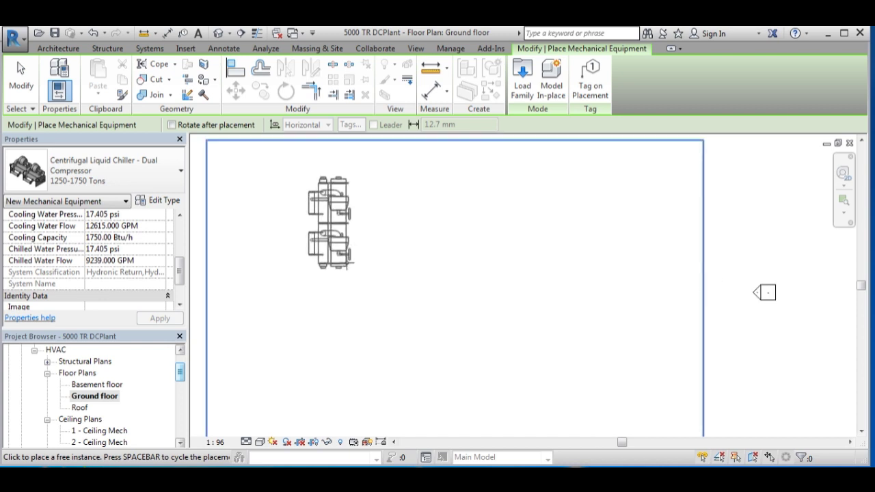
middle_drag(348, 266, 393, 284)
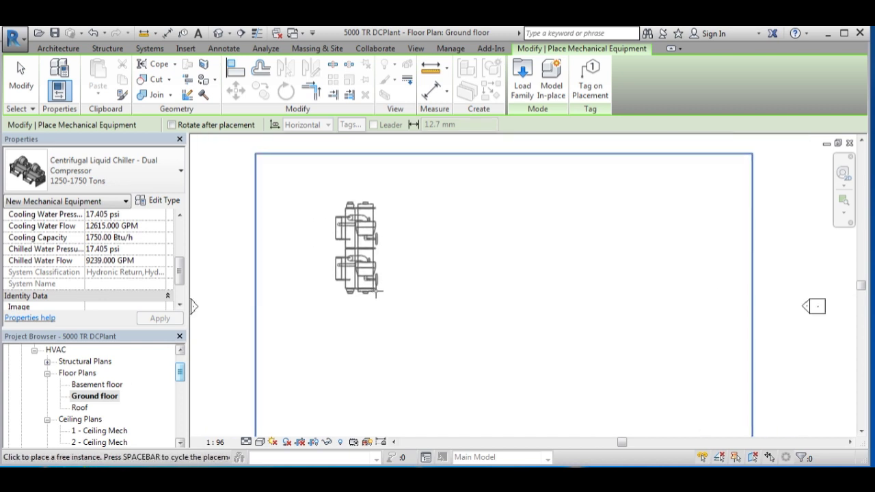
click(376, 294)
key(Escape)
Step: Move the new chiller into its final position
scroll(306, 299, down, 3)
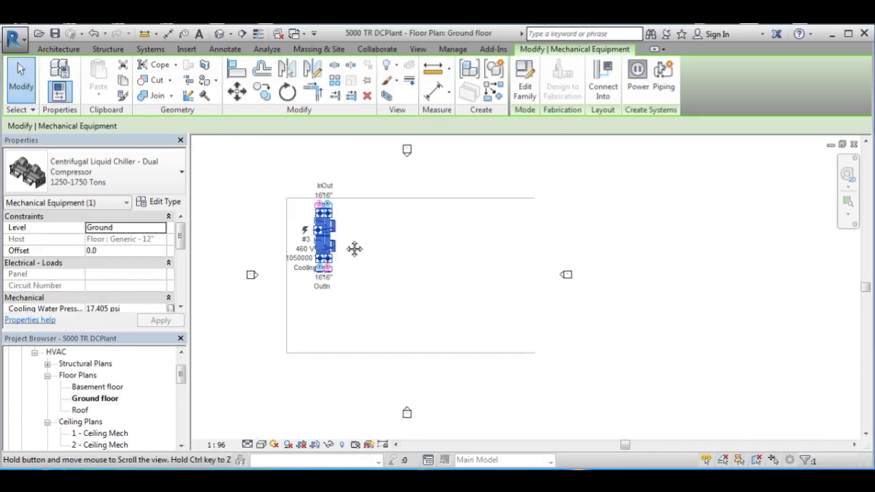
scroll(345, 260, up, 2)
scroll(345, 260, up, 1)
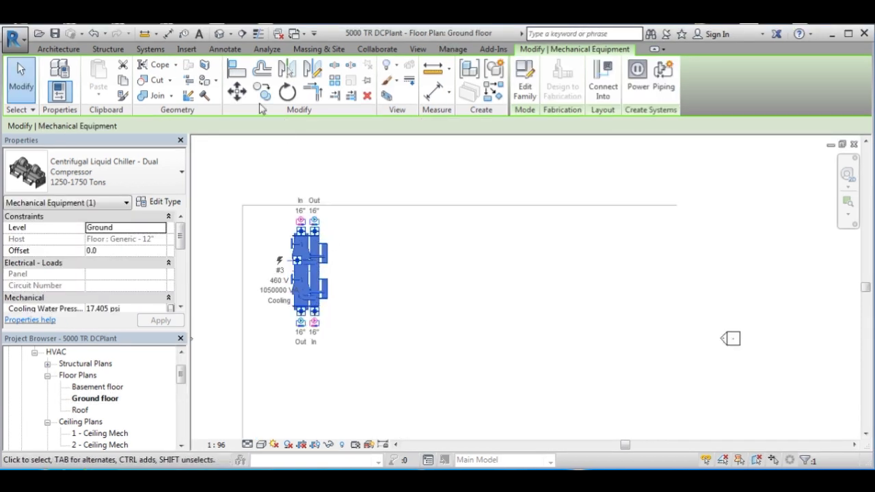
click(236, 91)
click(290, 323)
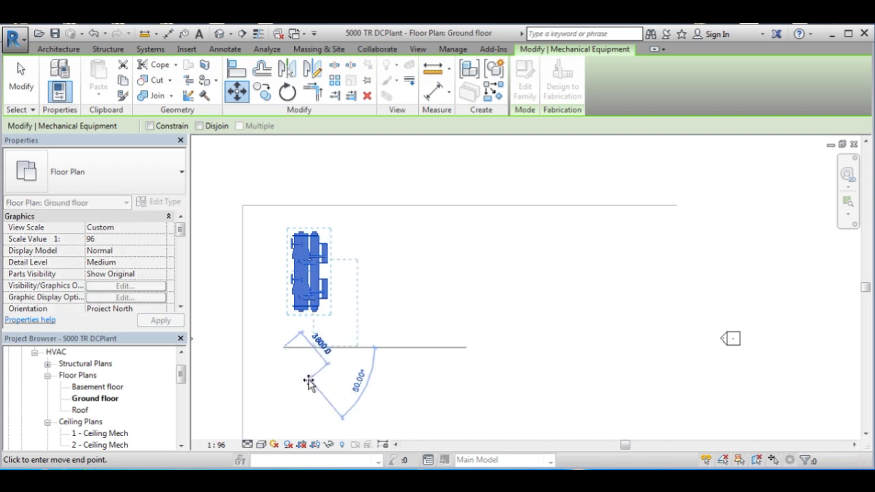
click(308, 381)
middle_drag(397, 318, 433, 277)
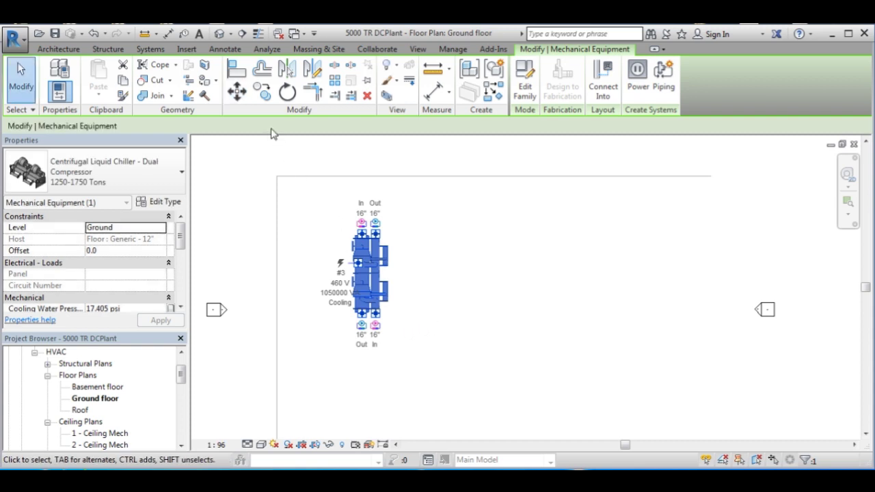
Step: Copy the chiller three times to the right at about 6700 spacing, forming a row of four
click(262, 90)
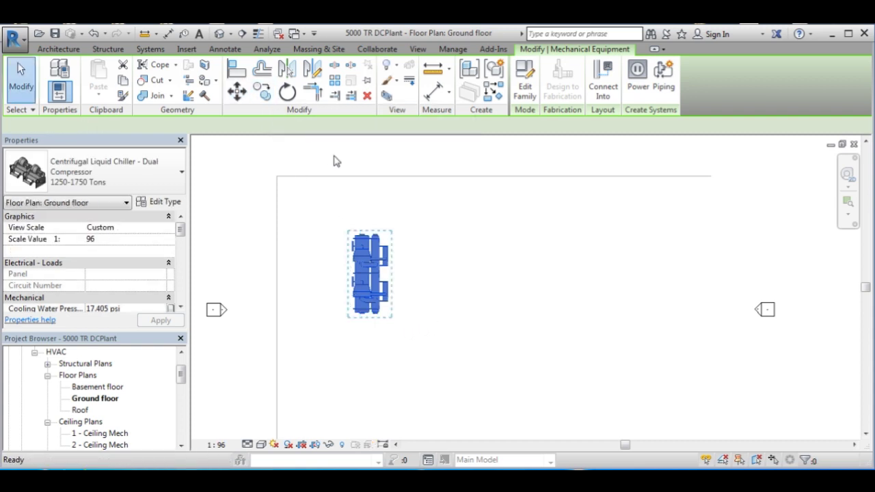
click(377, 237)
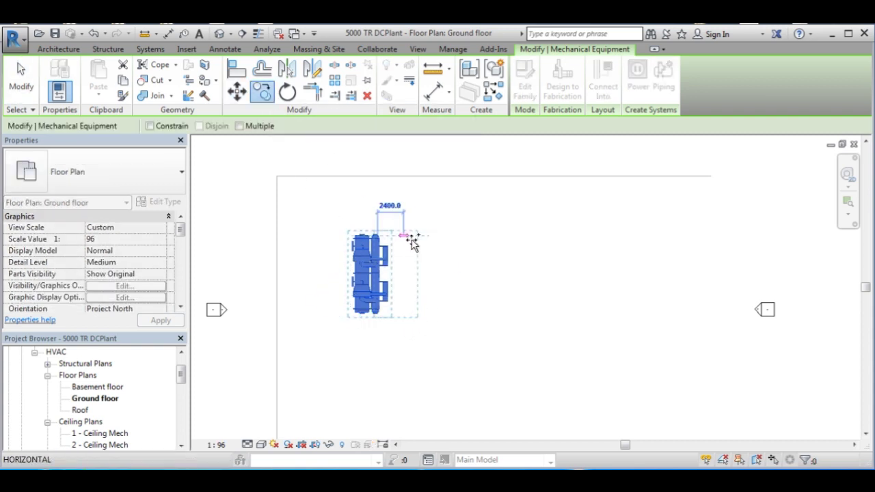
click(451, 237)
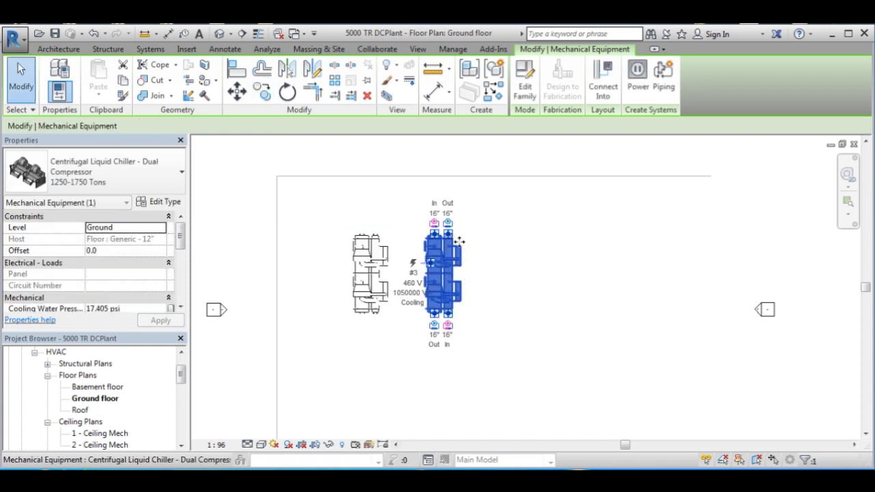
scroll(463, 245, up, 2)
click(262, 91)
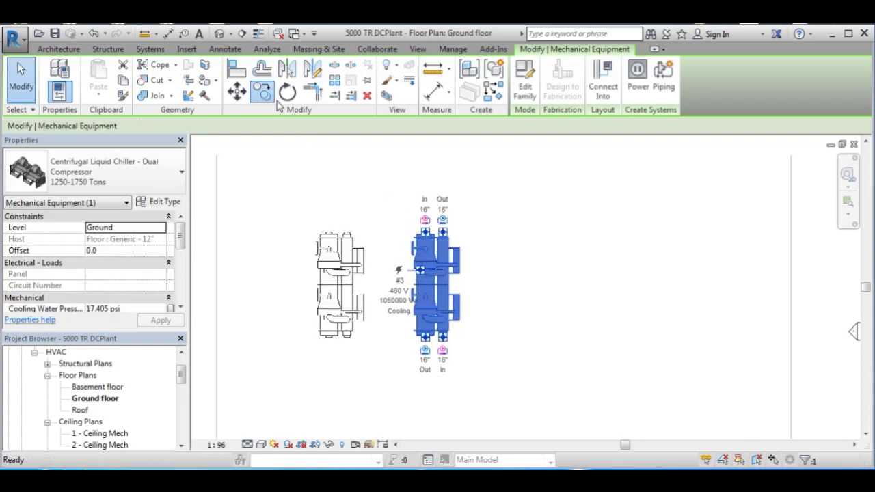
click(363, 247)
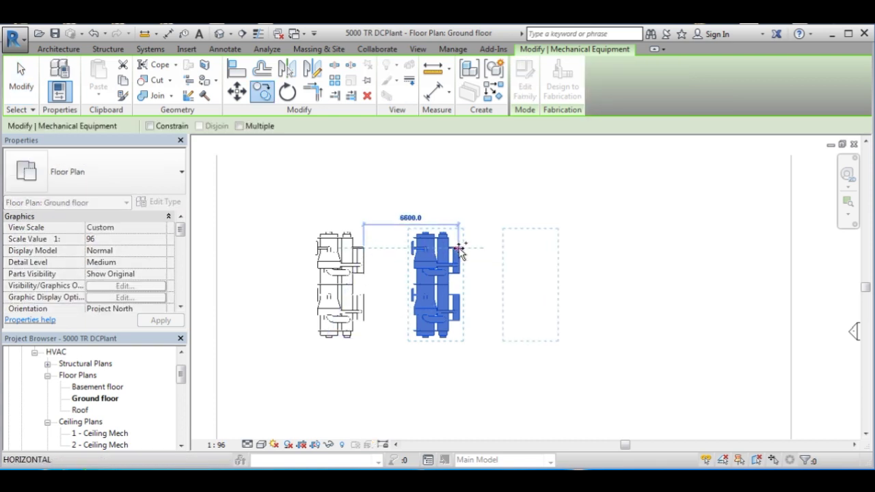
scroll(458, 250, up, 3)
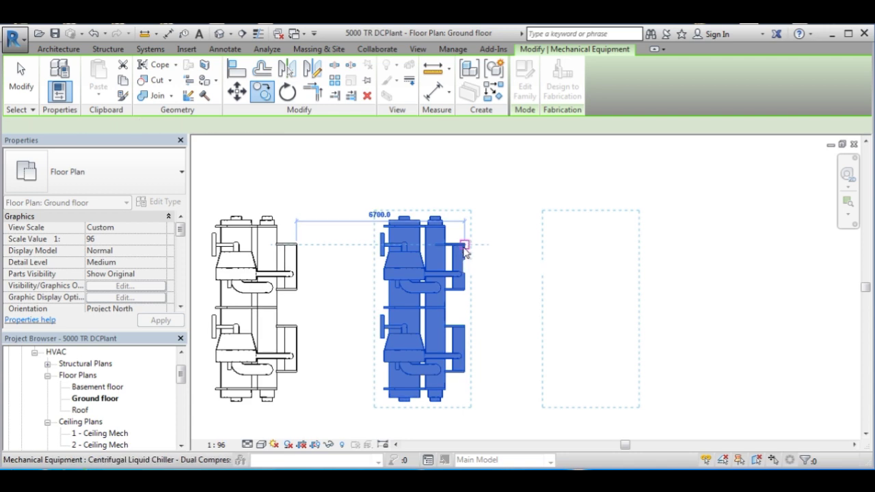
click(464, 248)
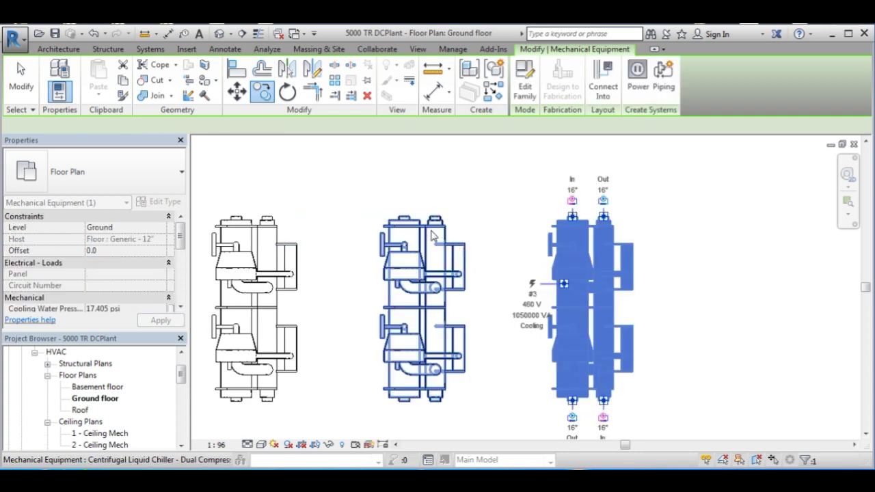
click(465, 246)
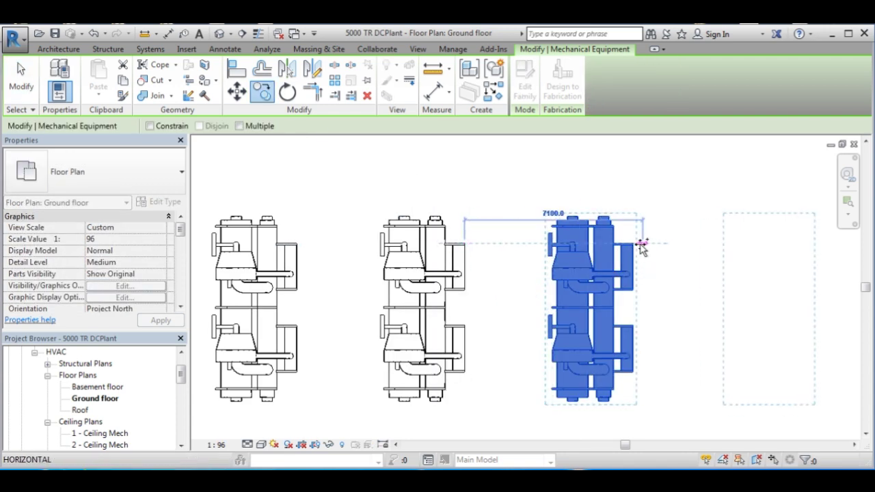
click(632, 245)
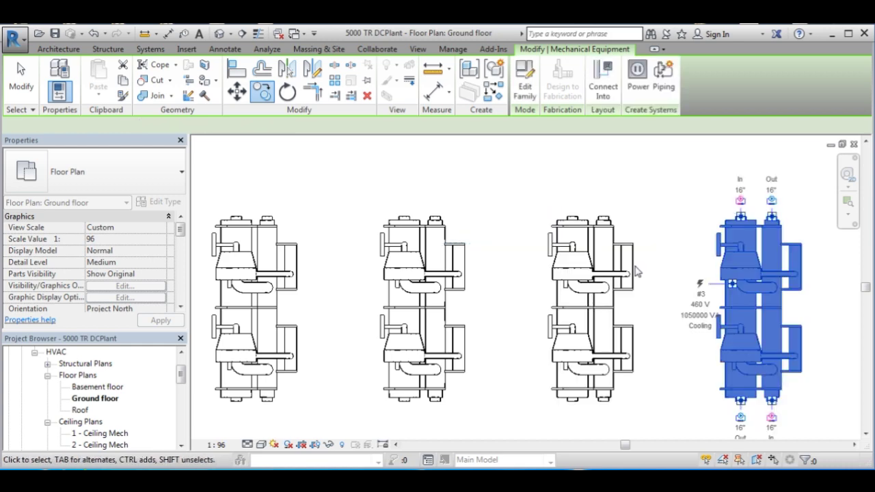
scroll(637, 287, down, 2)
scroll(639, 308, down, 2)
click(644, 326)
middle_drag(566, 337, 502, 294)
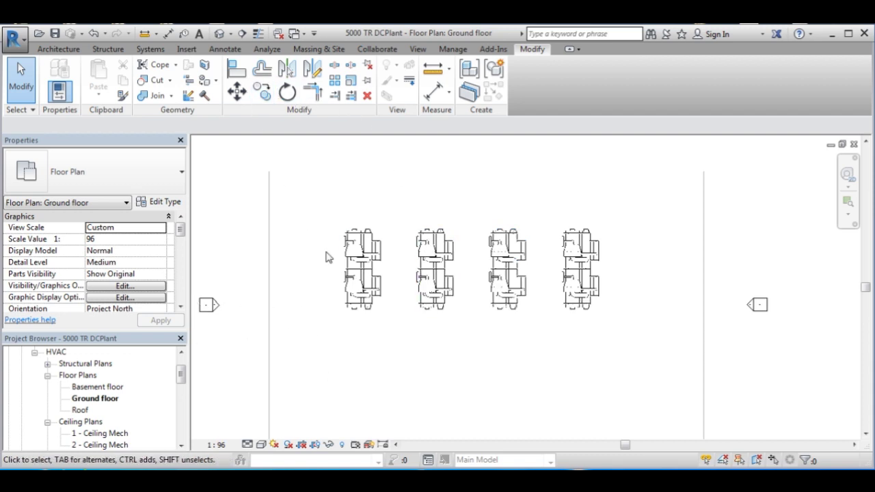
Step: Crossing-select all four chillers and apply a 300.0 Offset in Properties
click(364, 256)
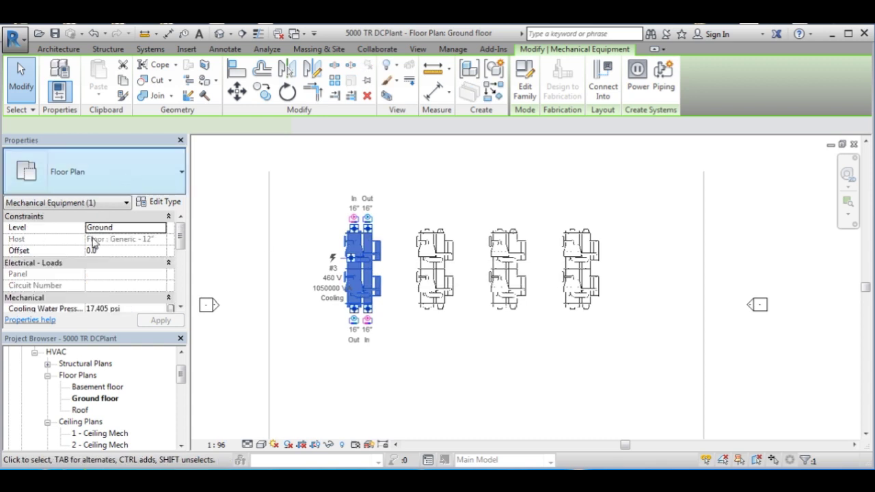
click(615, 219)
drag(614, 219, 301, 327)
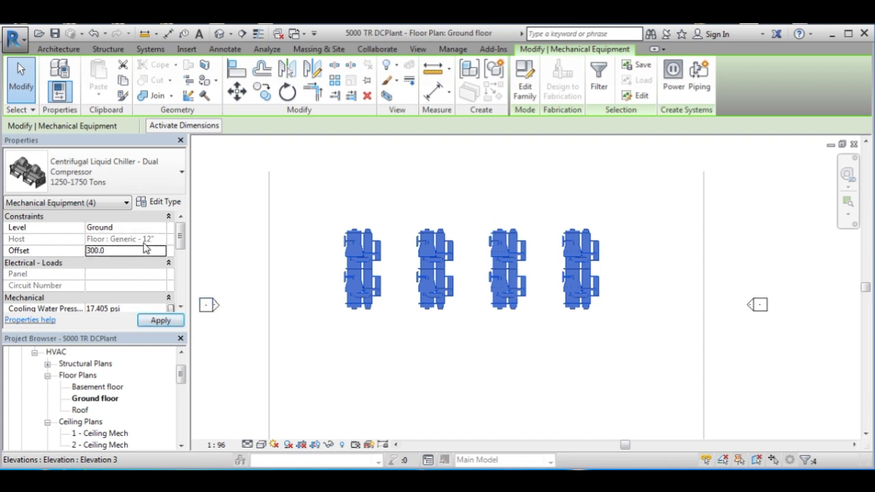
click(150, 319)
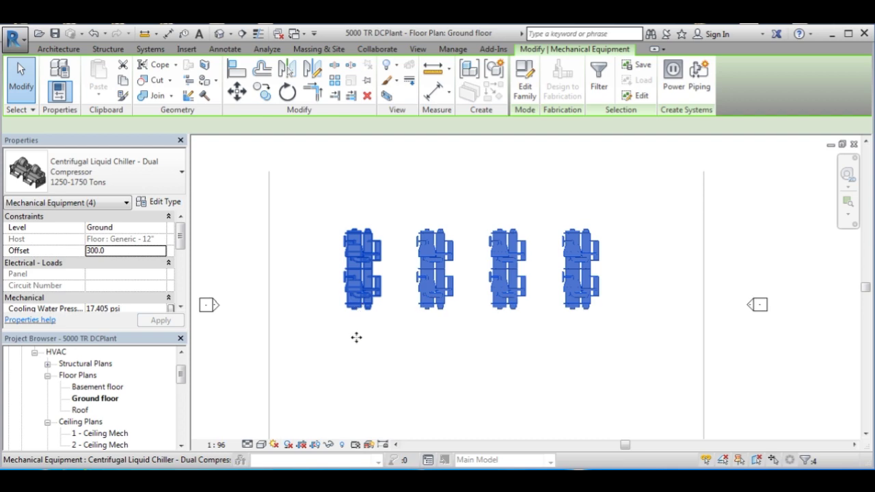
Step: Check the raised chillers in the East - Mech elevation, then return to the Ground floor plan
drag(180, 382, 180, 393)
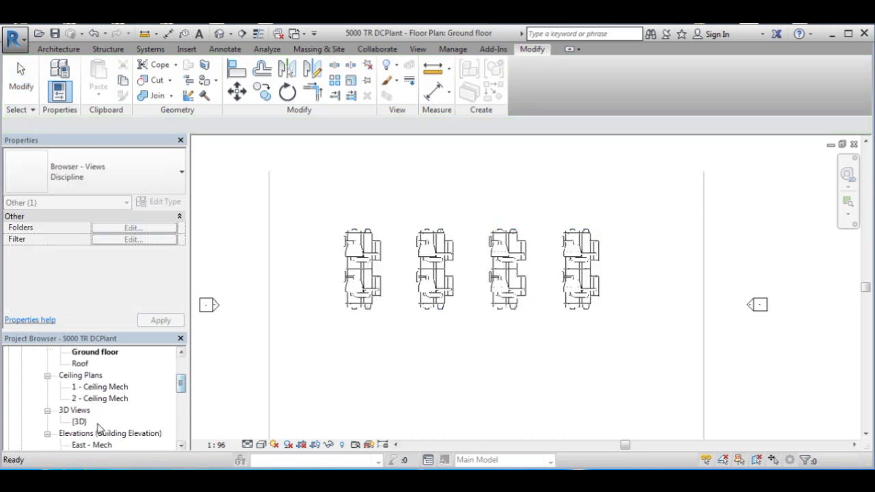
double_click(102, 444)
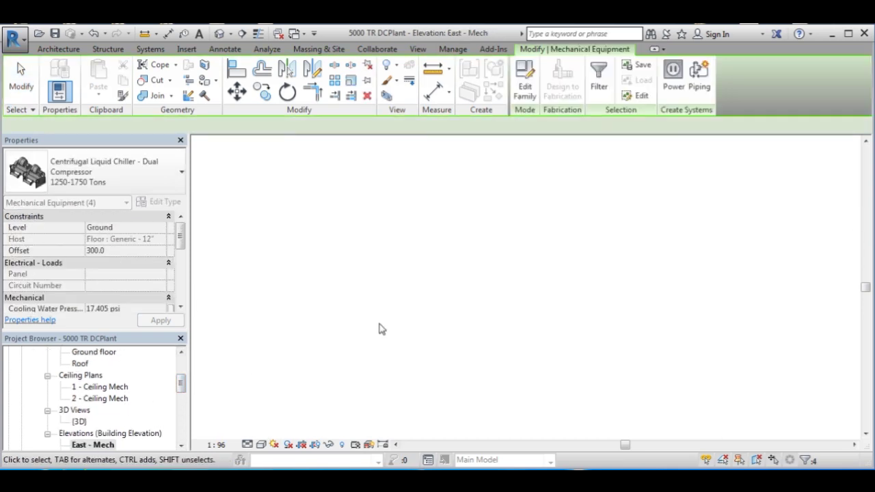
scroll(523, 309, up, 2)
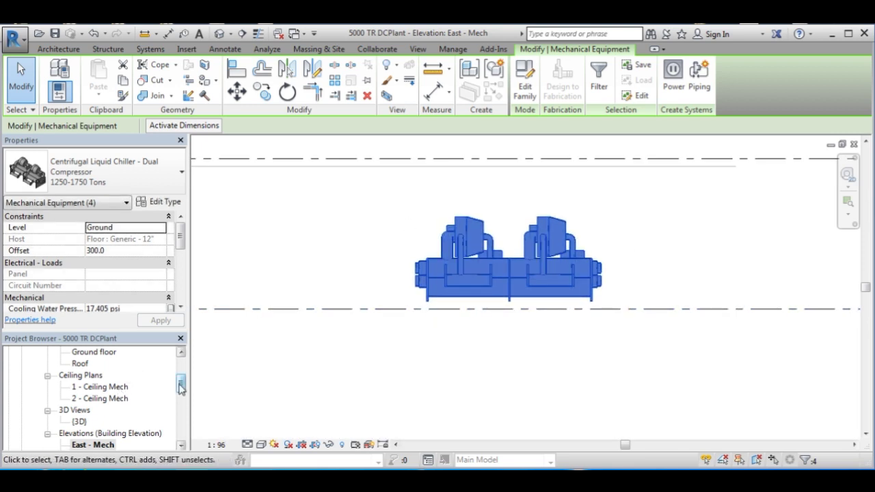
drag(181, 385, 181, 366)
double_click(95, 433)
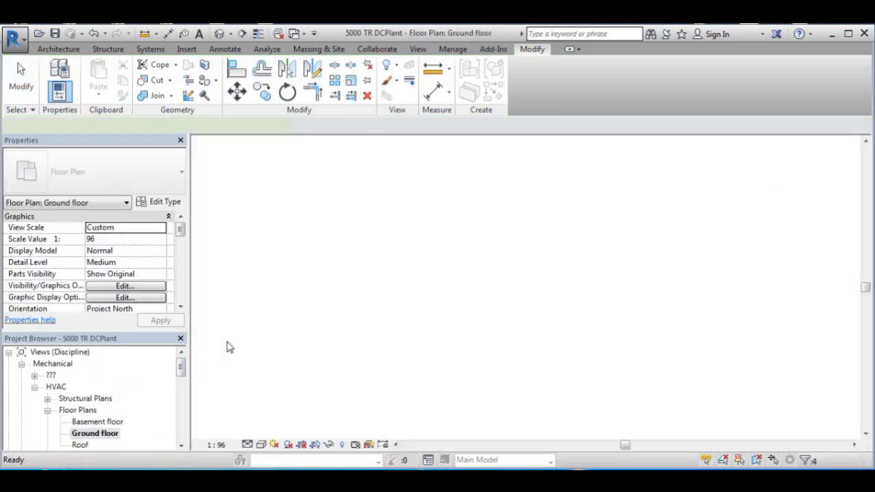
Step: Sketch a rectangular 4900 × 8900 floor around the first chiller with a 300 height offset
click(76, 50)
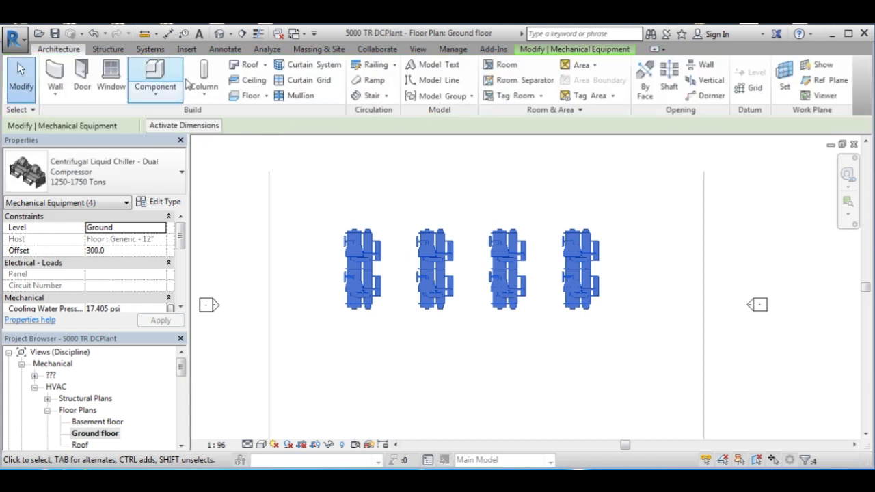
click(251, 96)
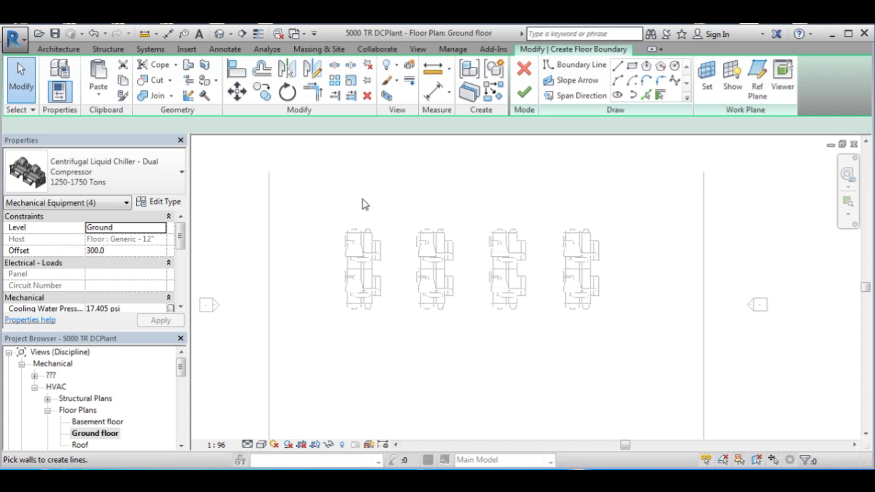
click(634, 68)
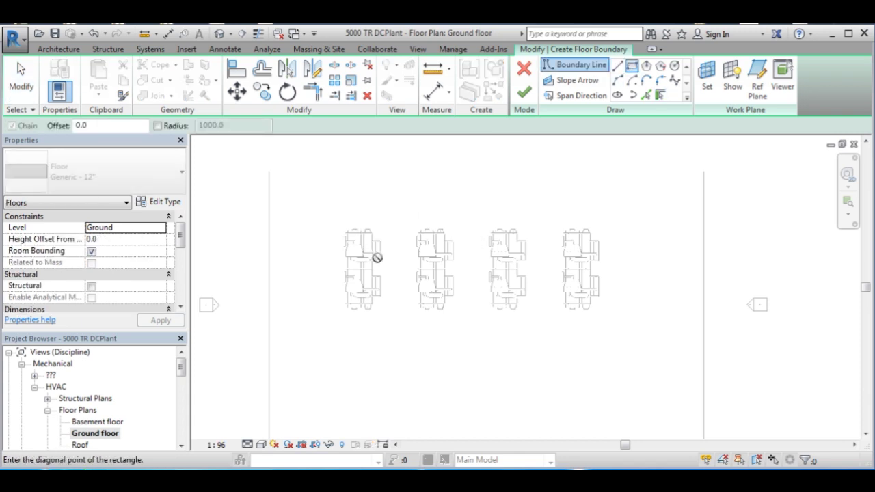
click(388, 316)
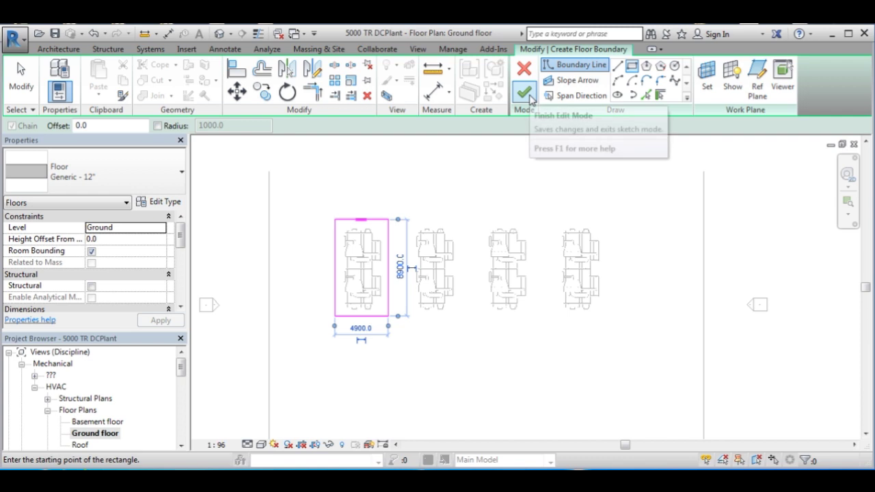
click(108, 241)
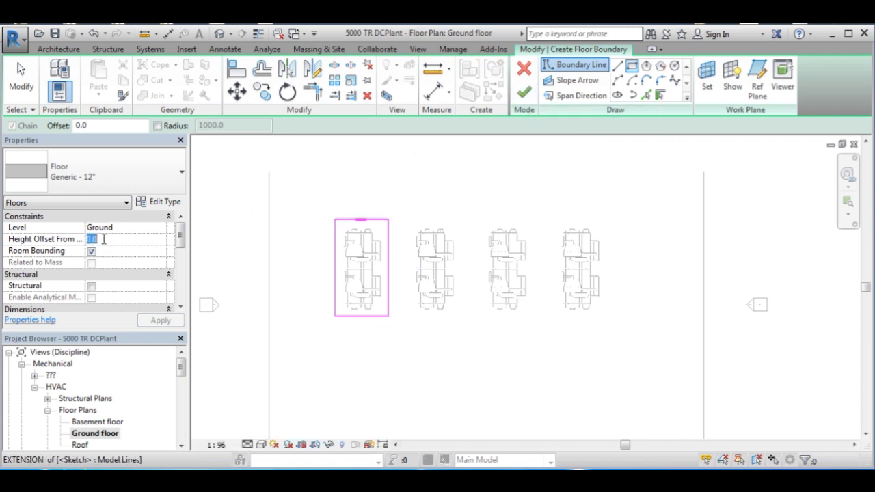
text(30)
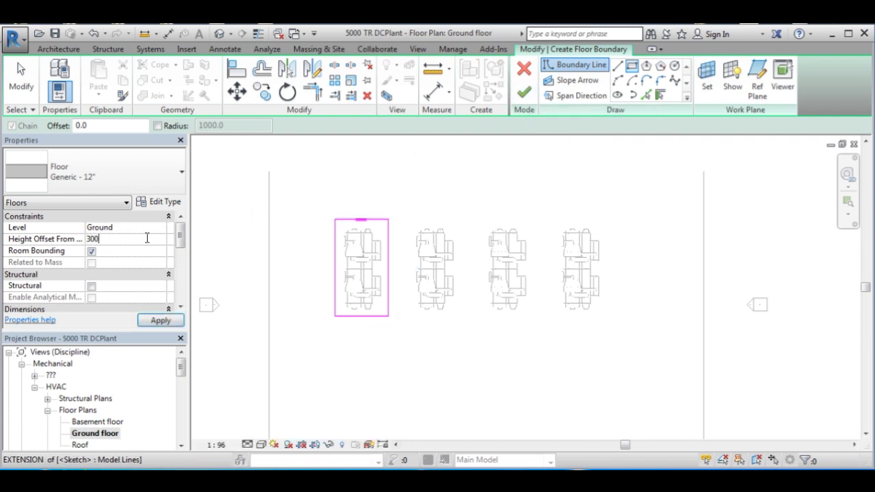
click(161, 321)
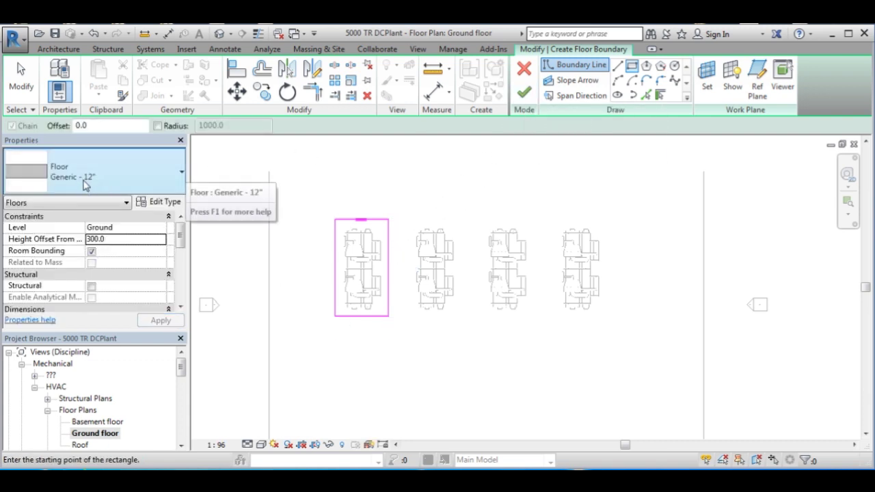
click(524, 93)
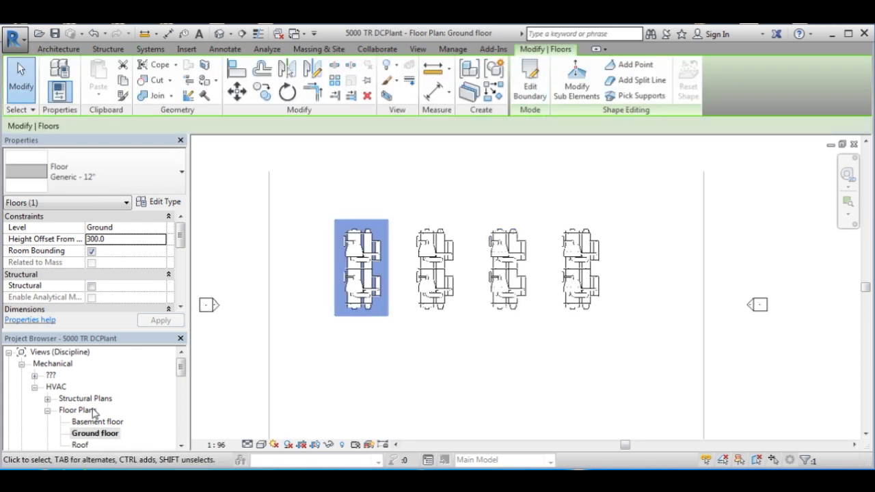
drag(180, 367, 181, 395)
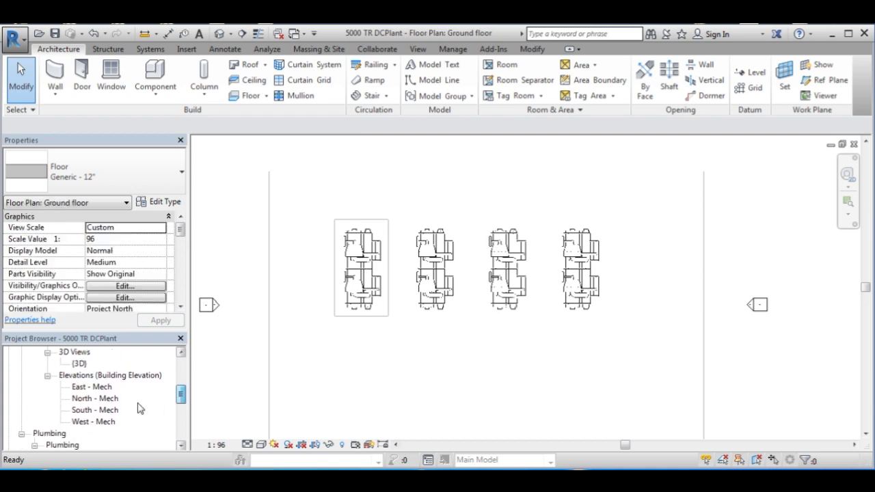
double_click(80, 387)
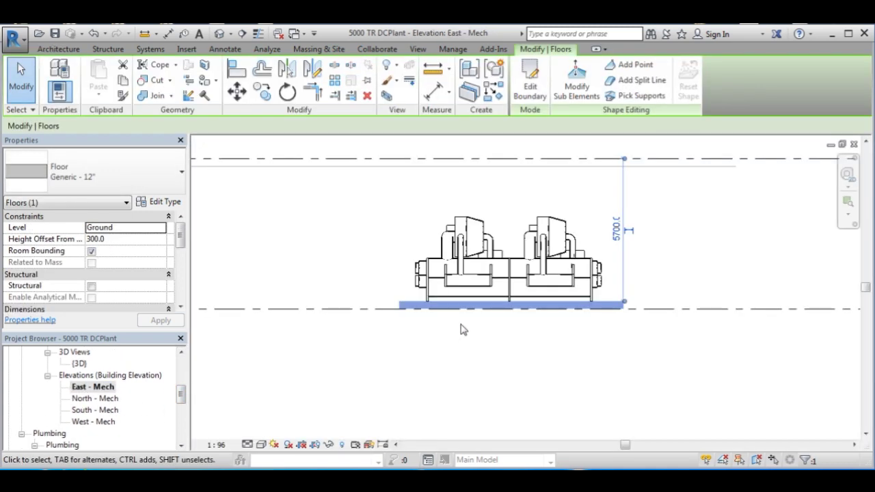
drag(180, 395, 183, 372)
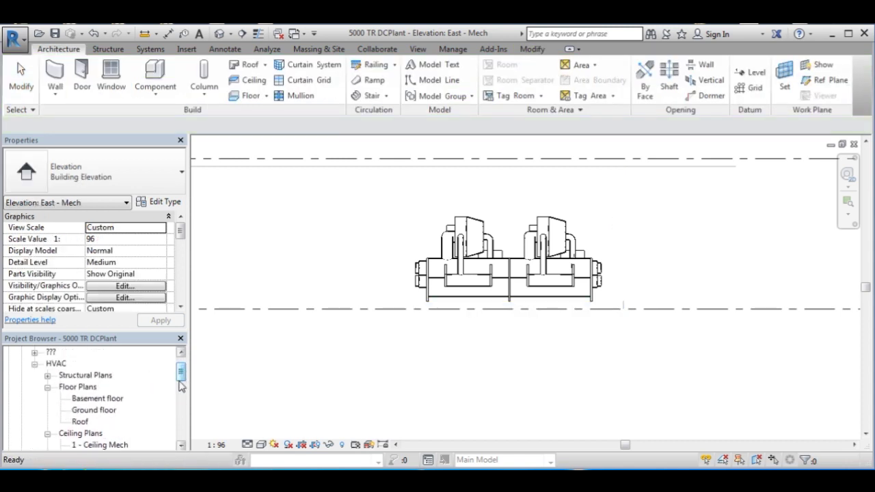
double_click(95, 412)
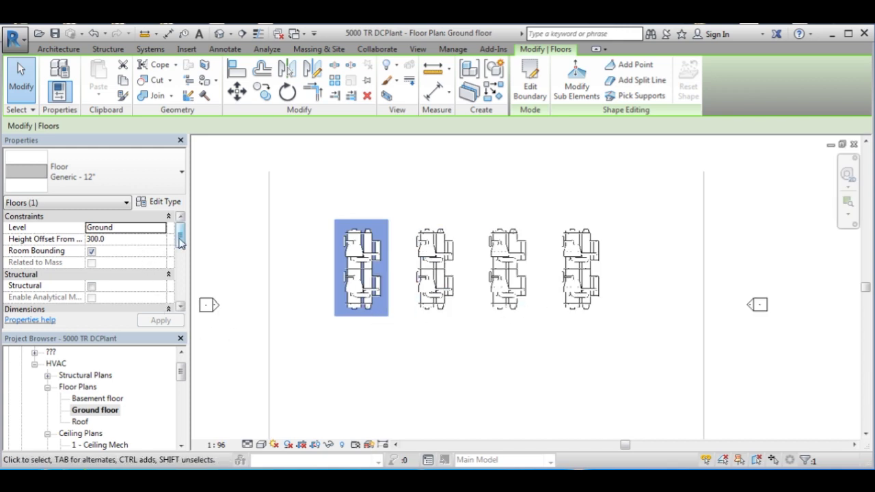
mouse_move(182, 237)
mouse_down()
mouse_move(181, 289)
mouse_move(185, 240)
mouse_up()
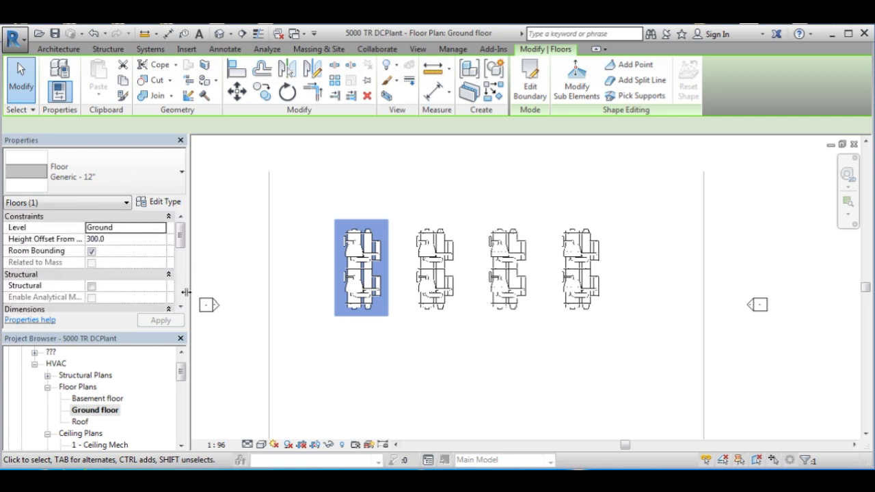
Step: Set the Ground floor plan's Discipline to Architectural, then select the first chiller's floor pad
click(309, 313)
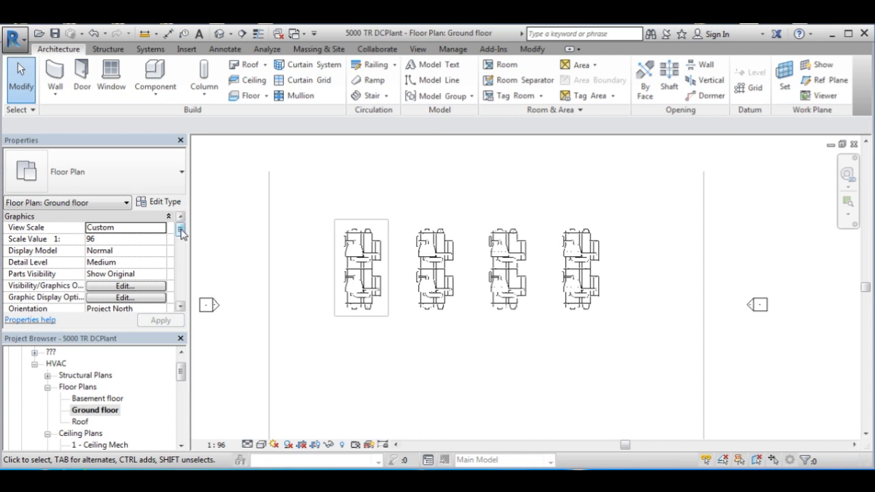
drag(180, 230, 183, 252)
click(154, 239)
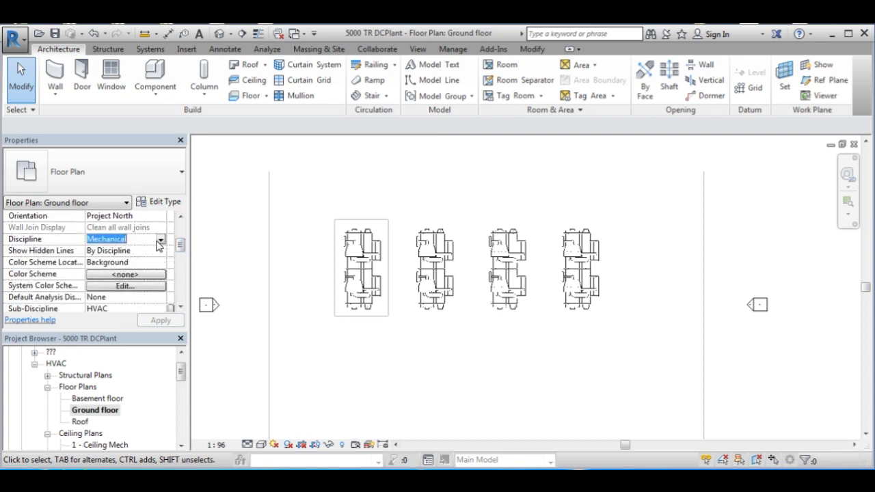
click(160, 239)
click(135, 250)
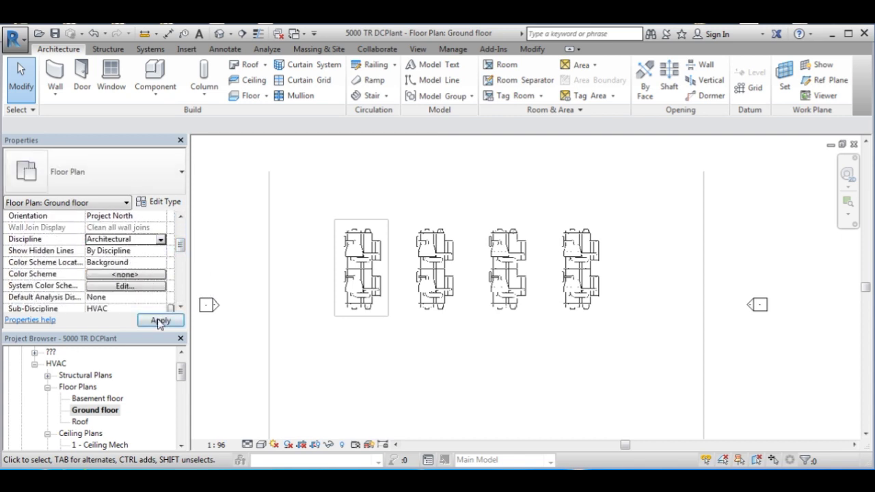
click(159, 321)
click(384, 321)
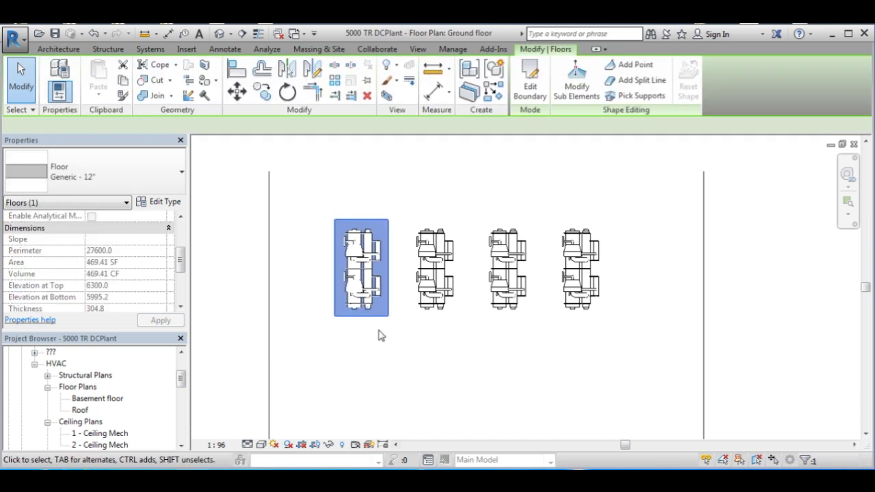
click(262, 92)
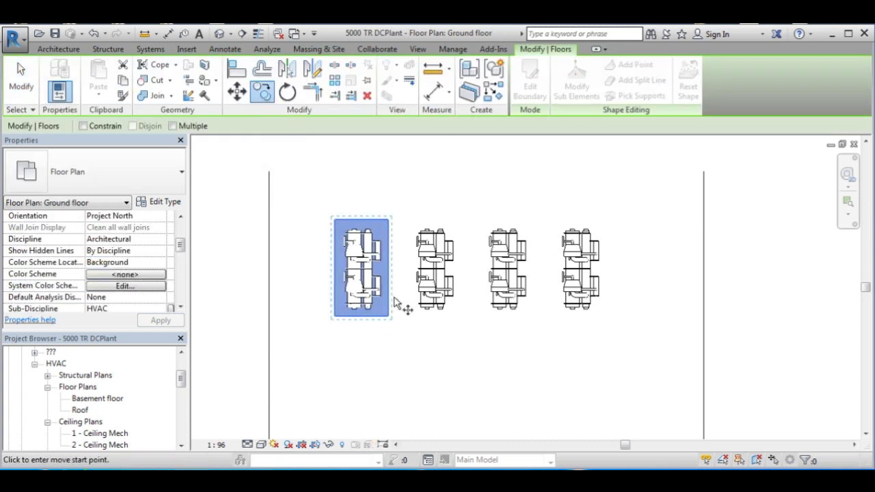
Step: Copy the floor pad under the second, third and fourth chillers, snapping to chiller corners
scroll(393, 304, up, 2)
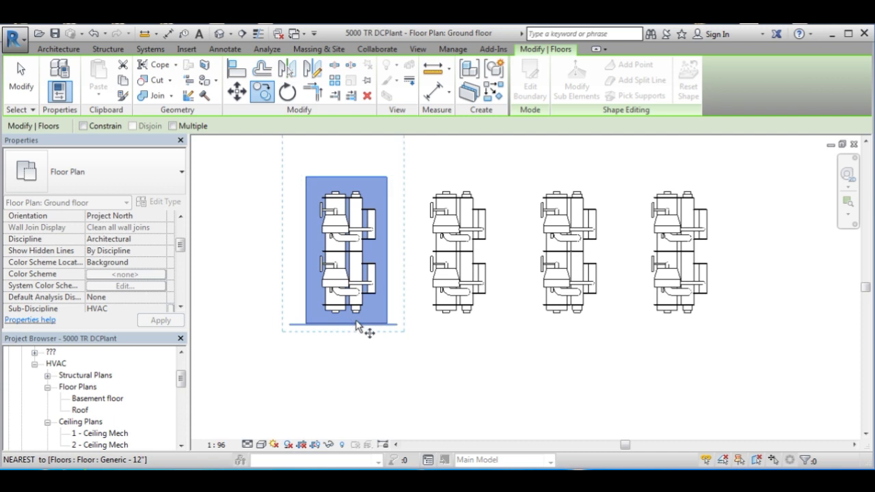
scroll(350, 326, up, 2)
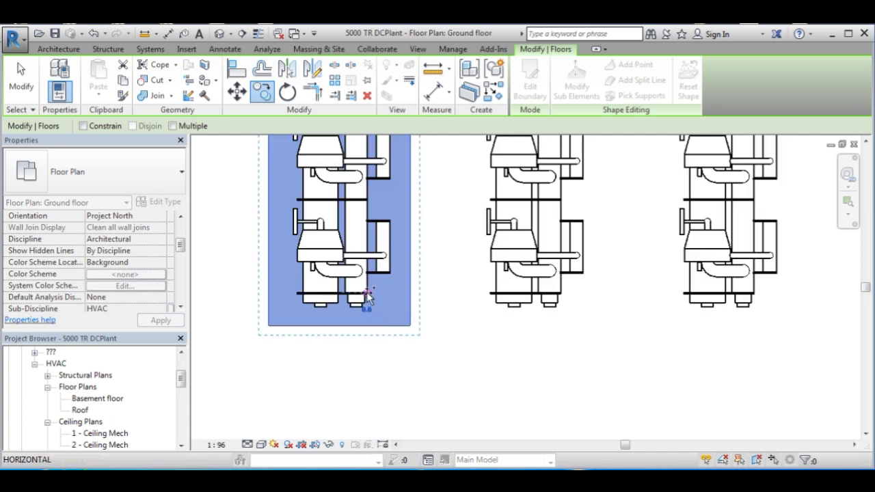
click(365, 296)
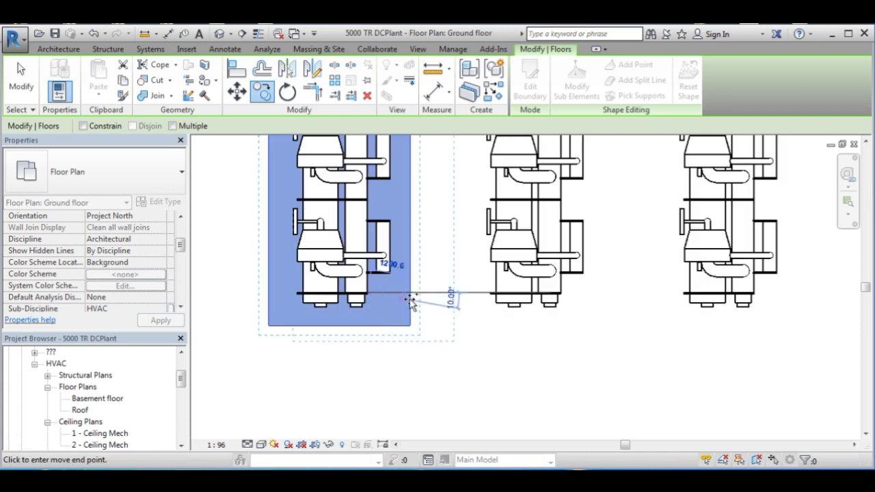
click(560, 294)
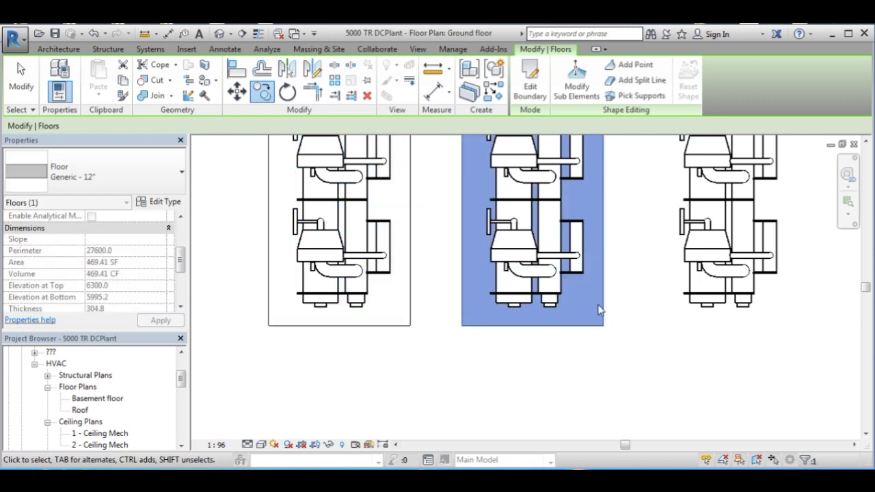
click(262, 91)
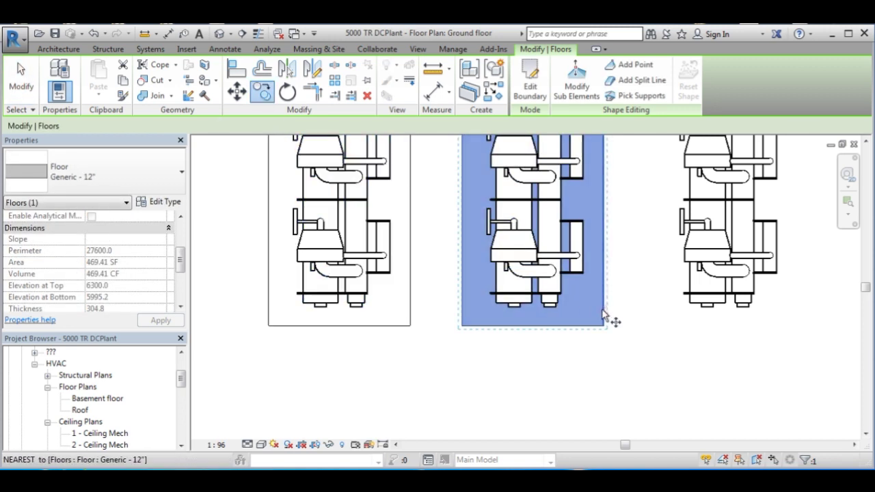
click(558, 305)
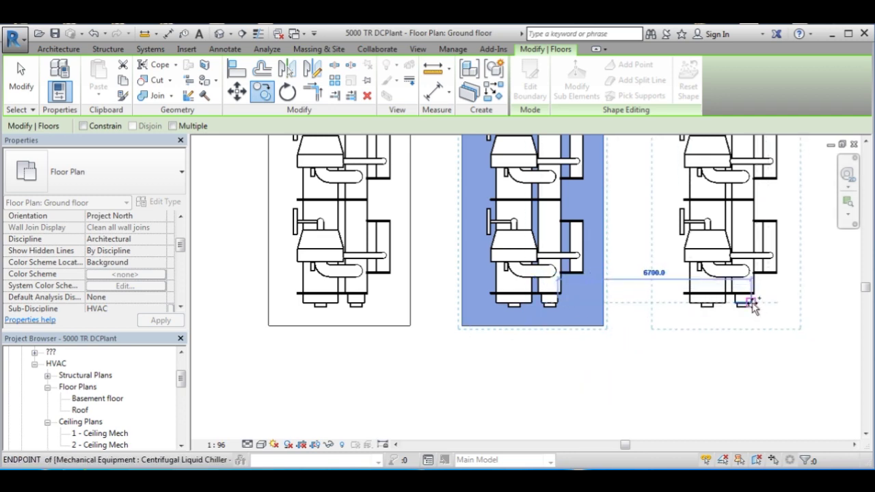
click(771, 319)
middle_drag(797, 360, 553, 401)
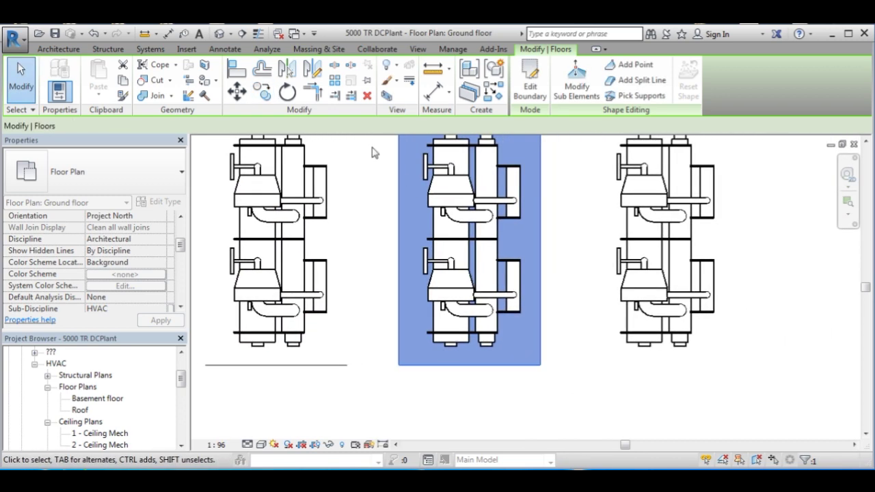
click(266, 96)
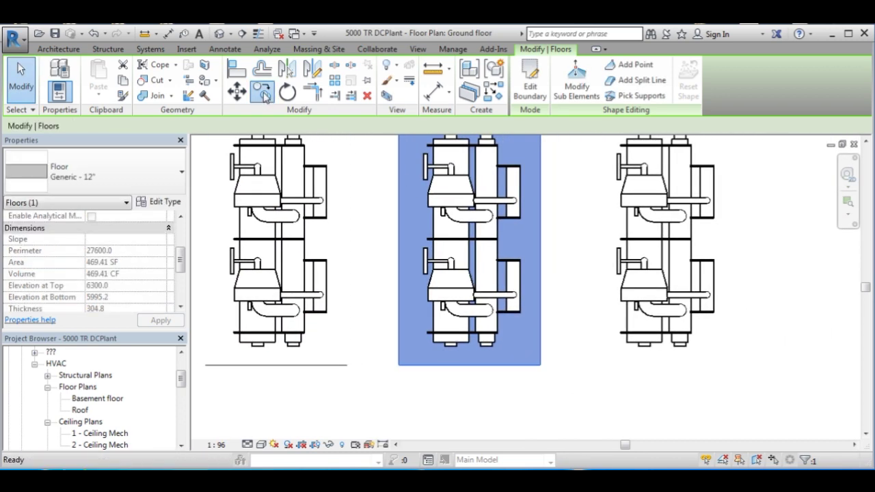
click(499, 345)
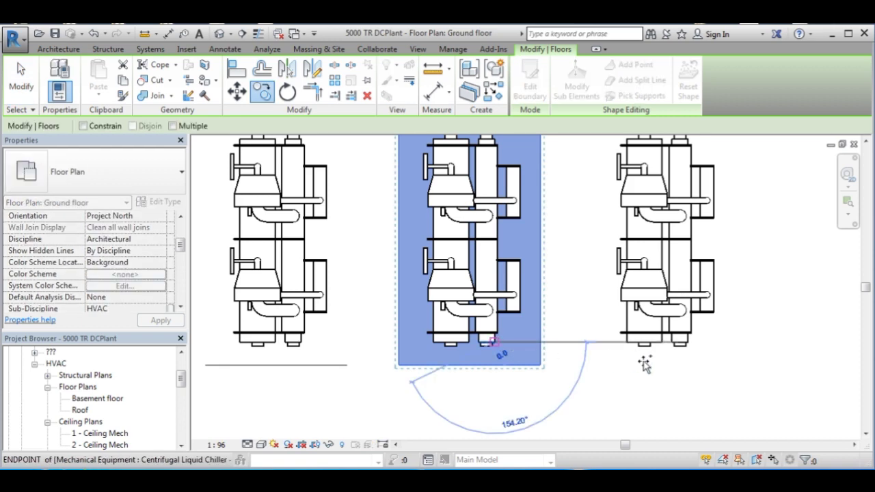
click(690, 347)
scroll(755, 396, down, 2)
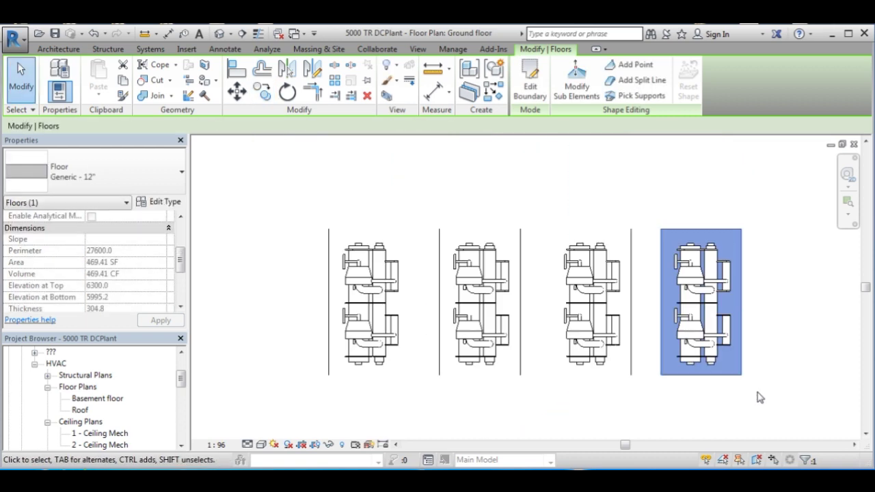
click(738, 410)
scroll(586, 380, down, 3)
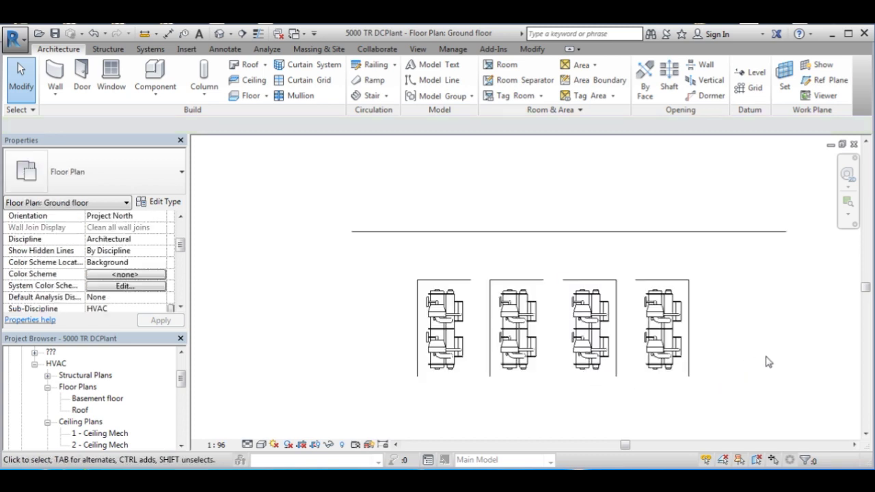
scroll(700, 309, down, 2)
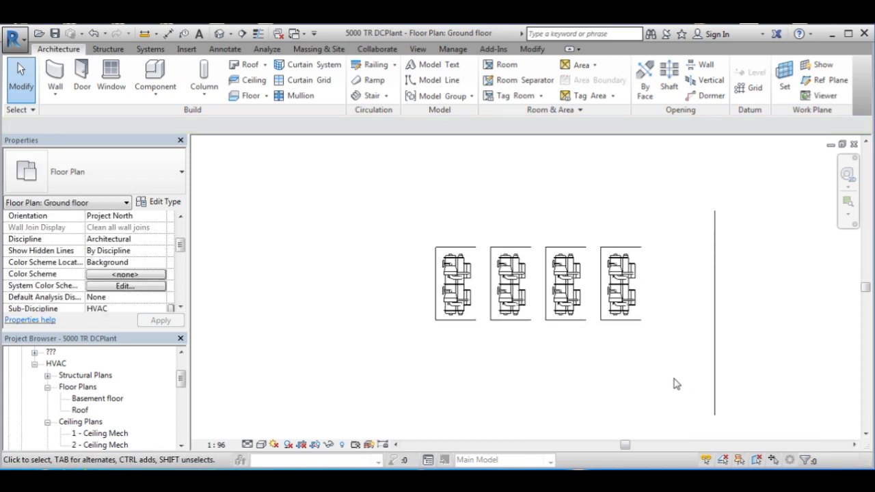
middle_drag(682, 388, 572, 340)
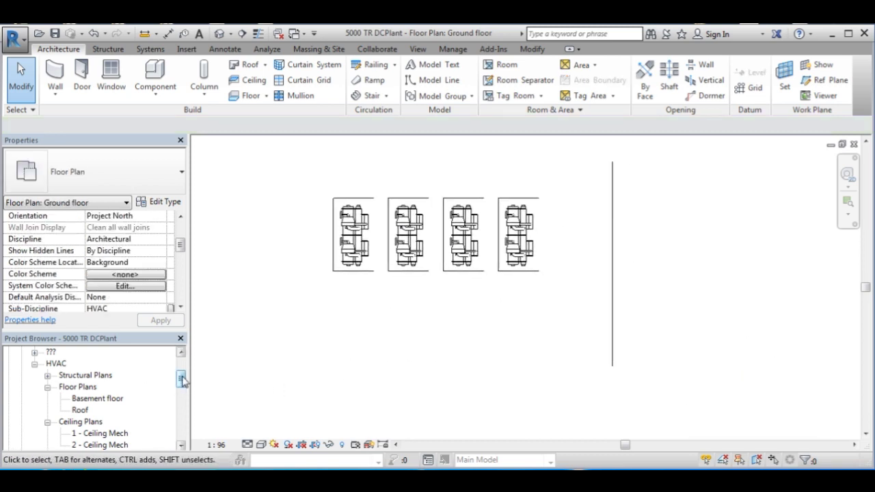
Step: Switch to the Basement floor plan under HVAC > Floor Plans and recentre it
scroll(181, 382, up, 1)
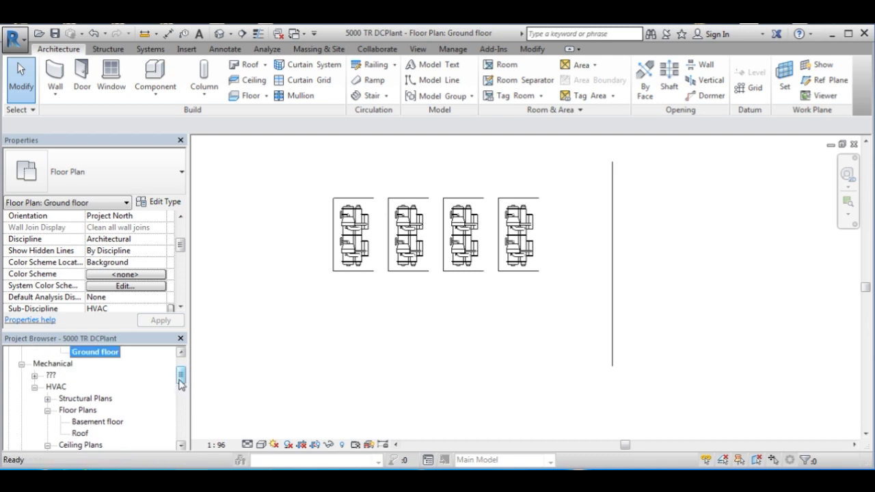
double_click(104, 423)
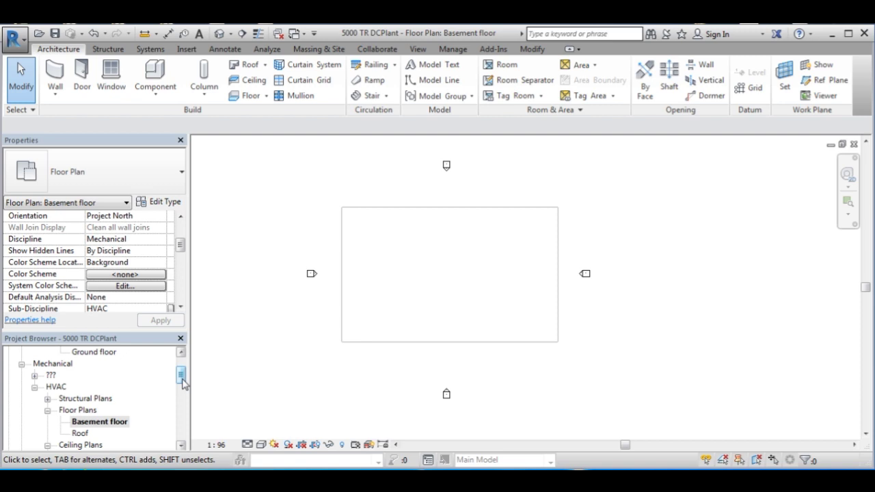
middle_drag(514, 235, 494, 259)
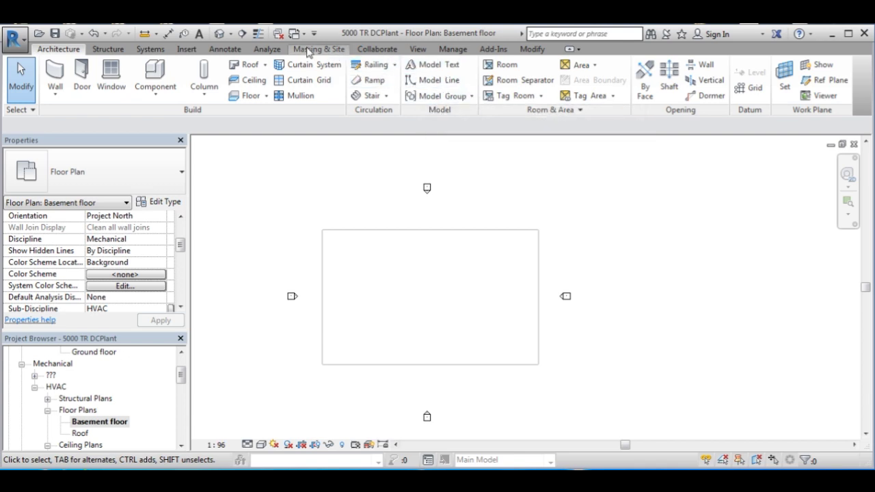
Step: Load the Split Case Pump - Horizontal family from Mechanical > MEP > Water-Side Components > Pumps
click(151, 50)
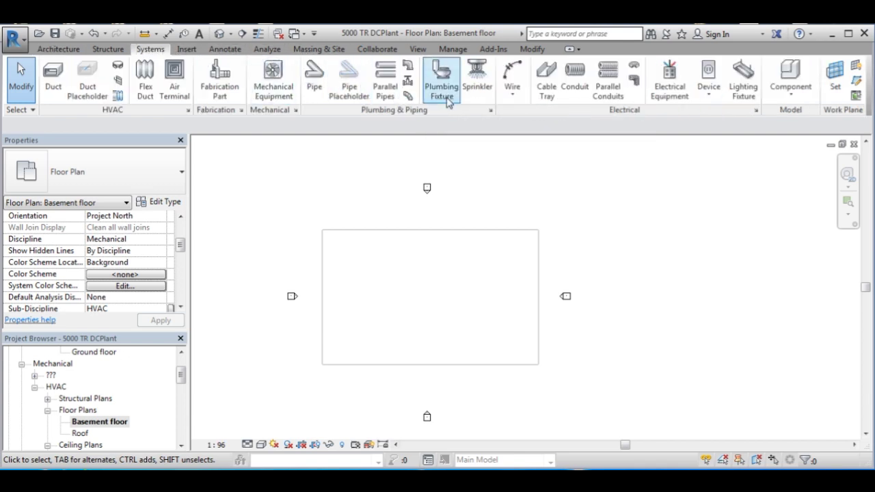
click(282, 84)
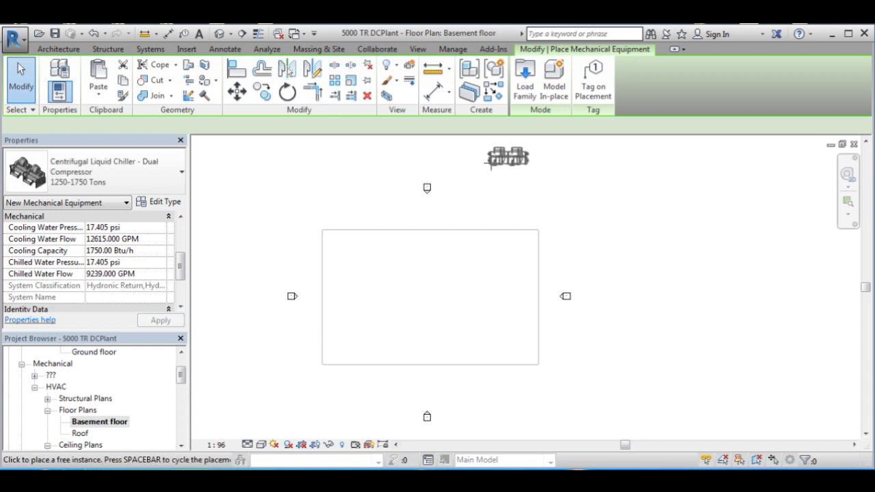
click(524, 86)
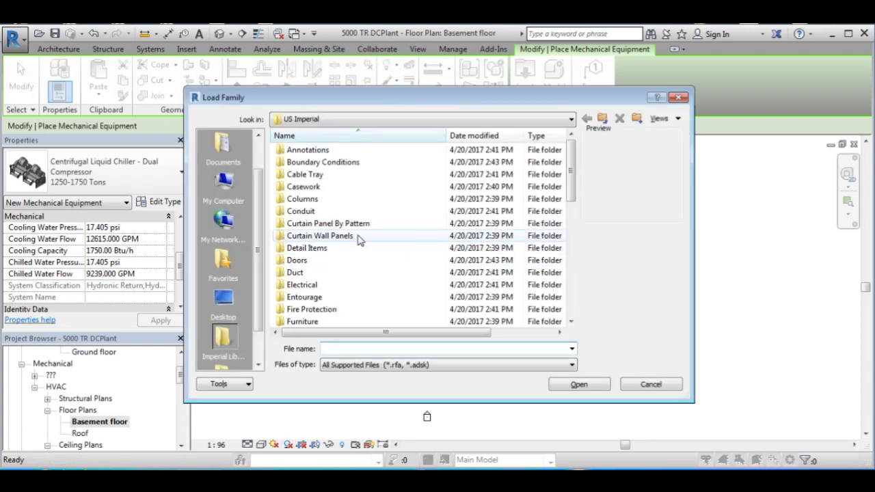
scroll(345, 235, down, 6)
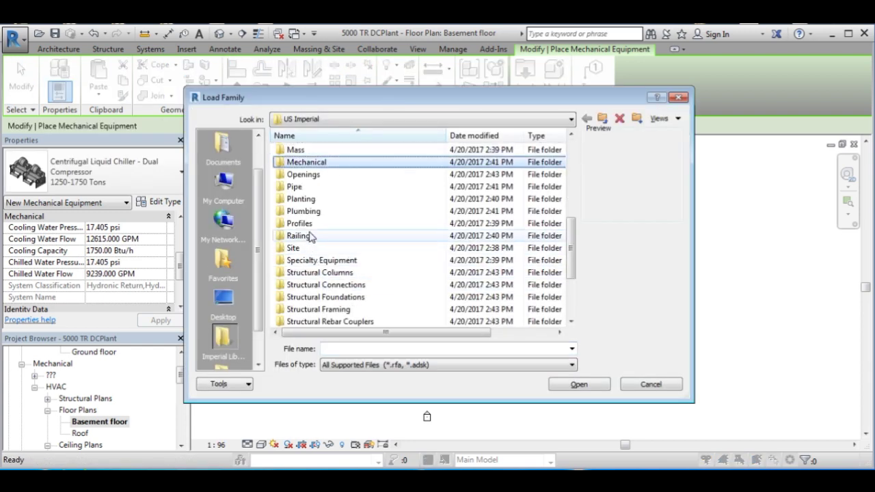
double_click(302, 164)
double_click(294, 162)
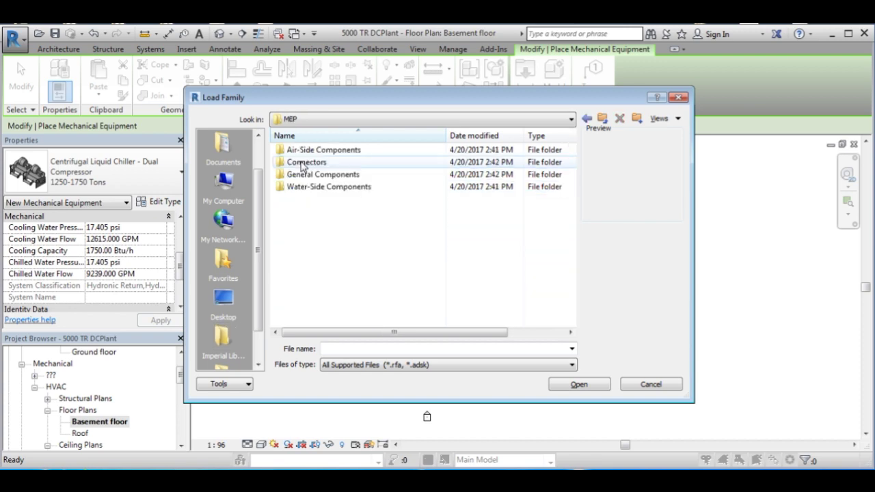
double_click(304, 190)
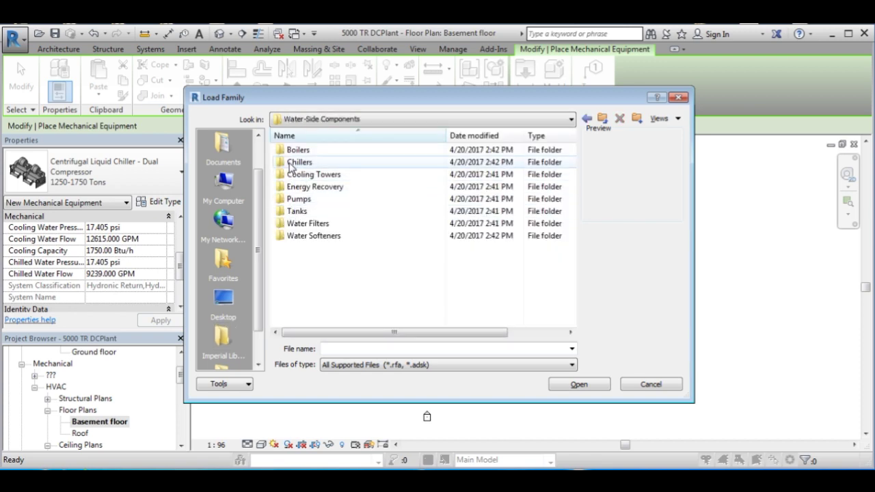
double_click(298, 199)
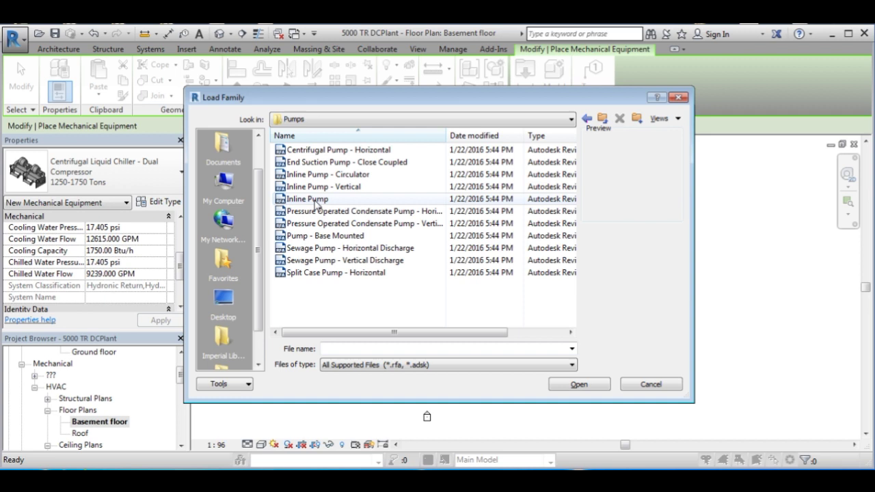
click(314, 273)
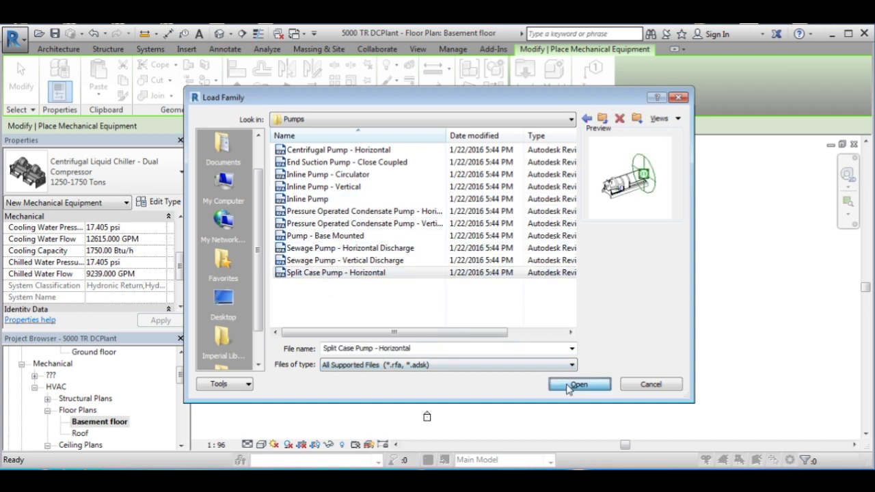
click(577, 385)
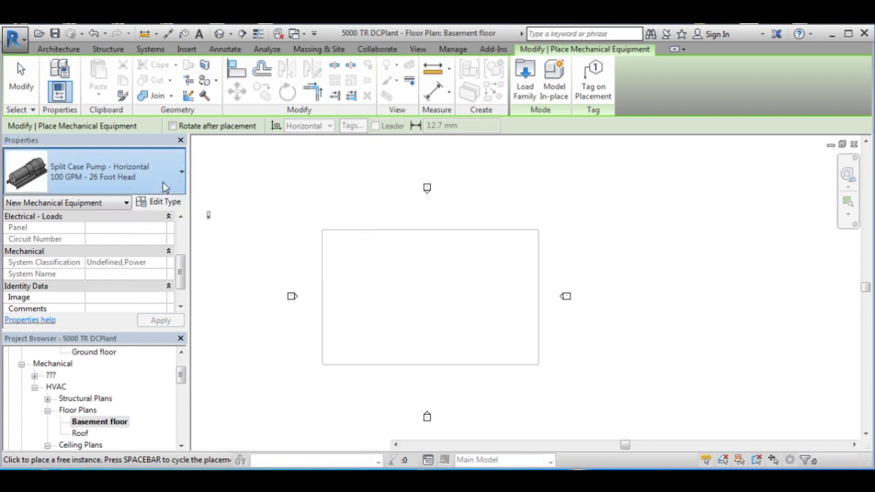
Step: Review the available split case pump types and compute the 1875 GPM flow in Calculator
click(137, 181)
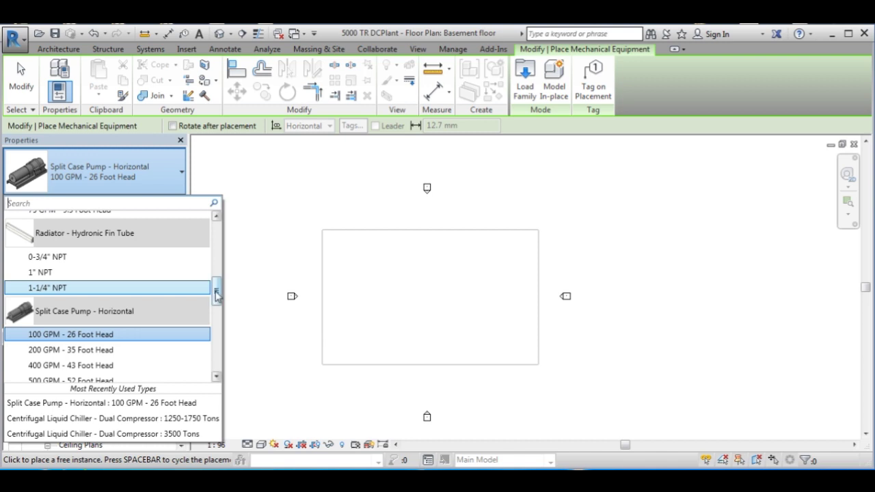
drag(217, 293, 220, 313)
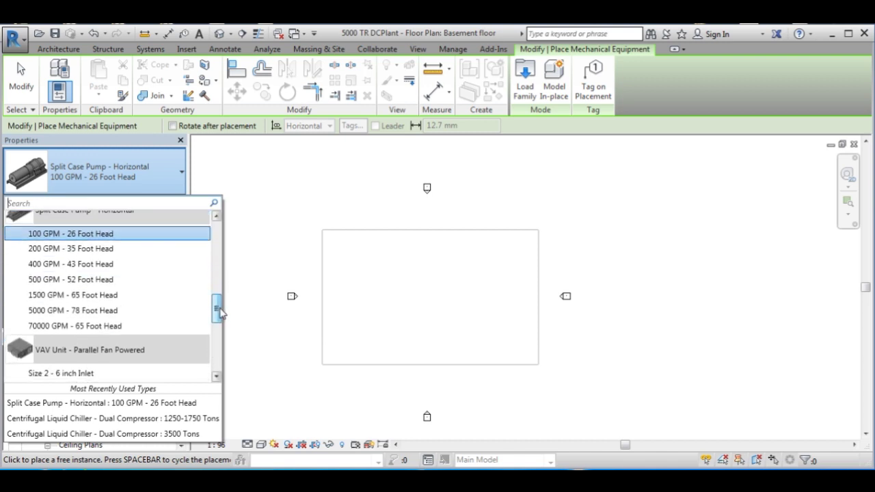
mouse_move(210, 311)
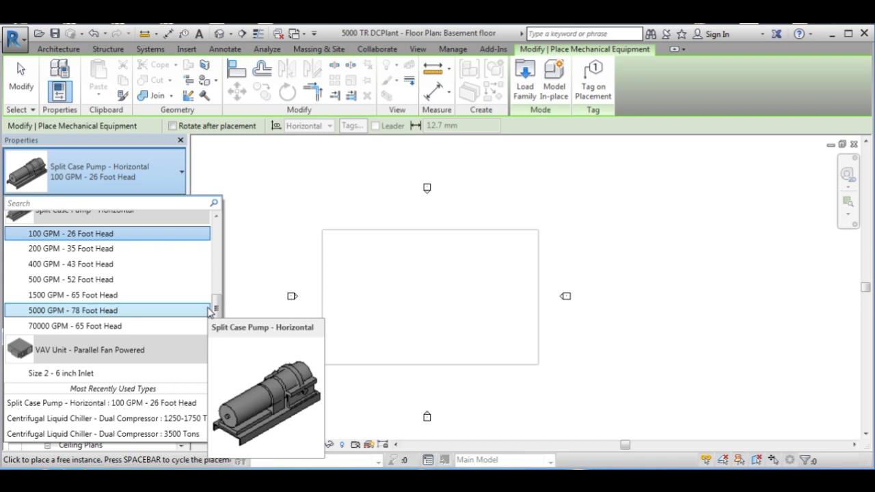
key(super)
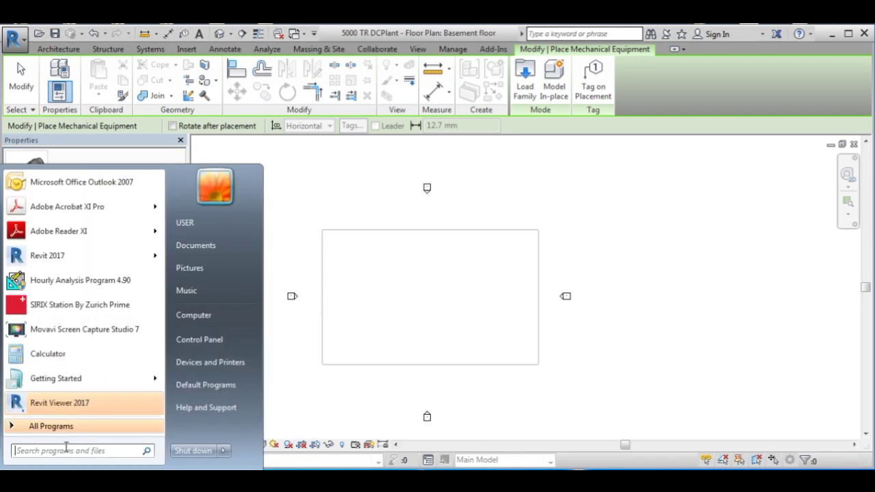
click(55, 354)
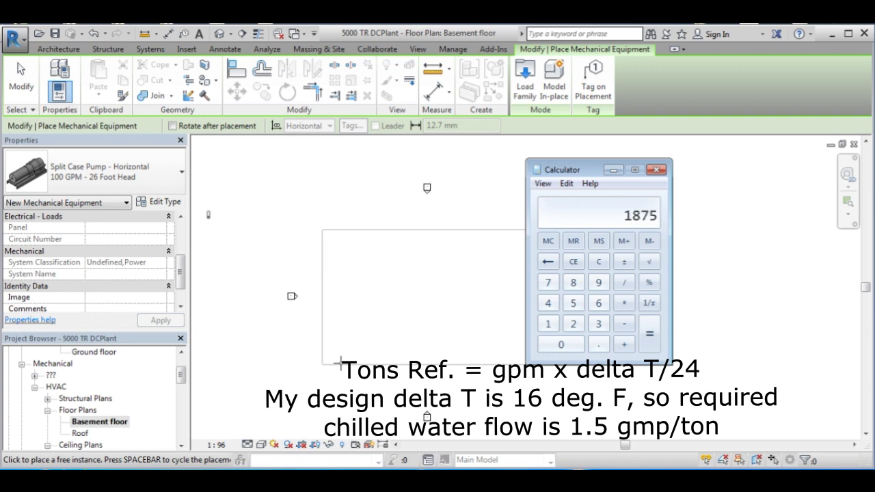
click(615, 171)
click(163, 177)
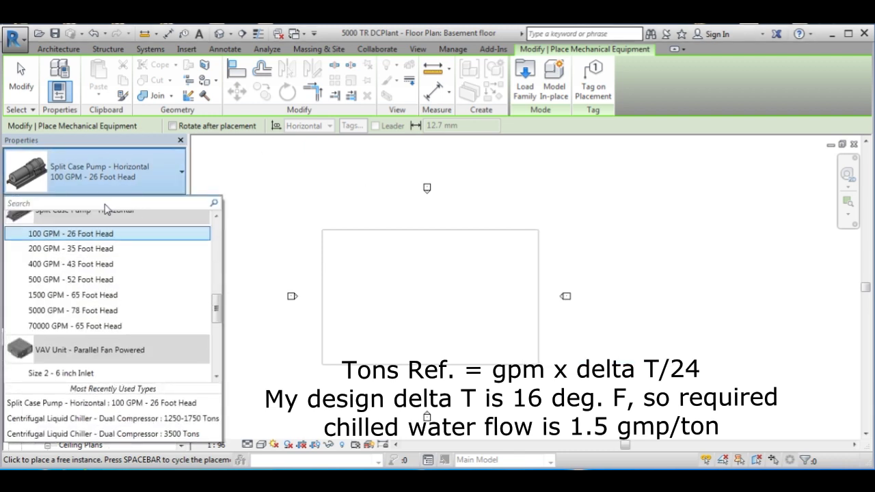
Step: Duplicate the 1500 GPM - 65 Foot Head pump type as '1875 GPM - Primary pump'
click(38, 301)
click(162, 203)
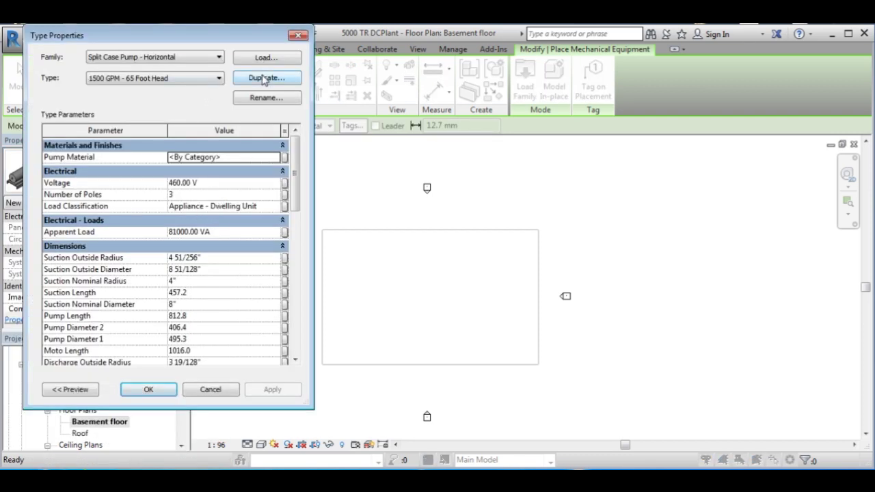
click(264, 79)
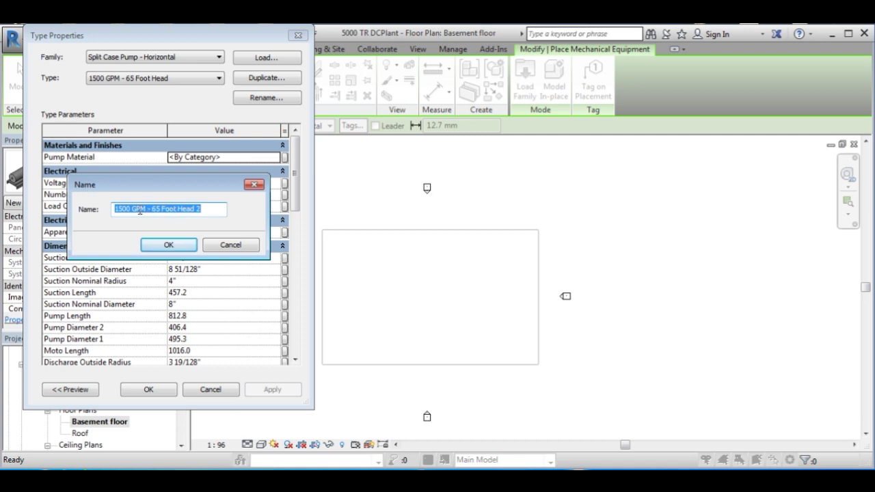
drag(131, 209, 64, 212)
text(1875 G)
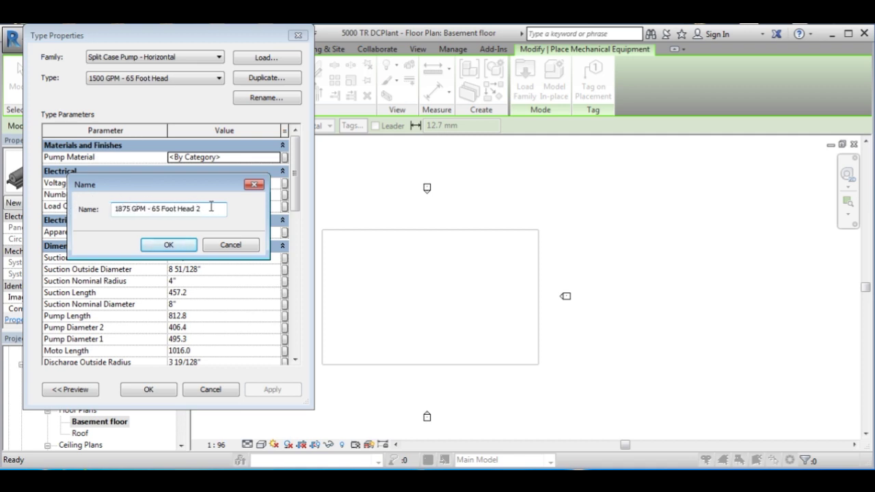
text(PM - Primary pump)
click(169, 244)
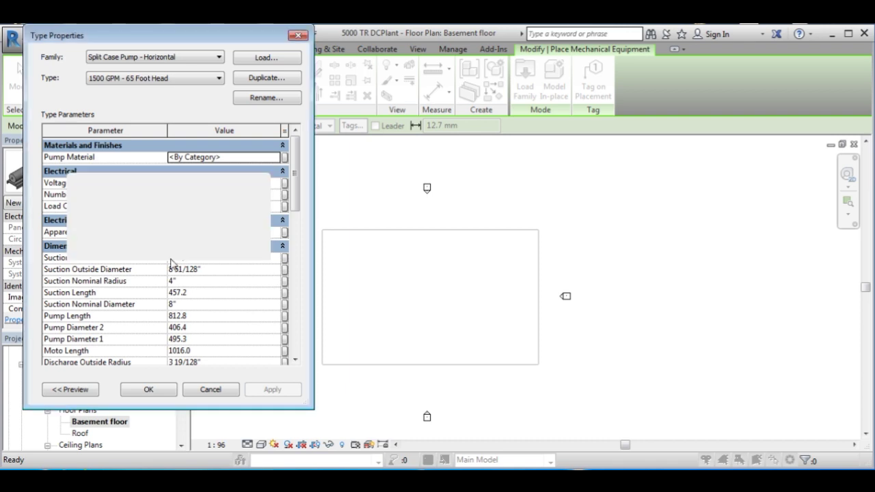
click(172, 395)
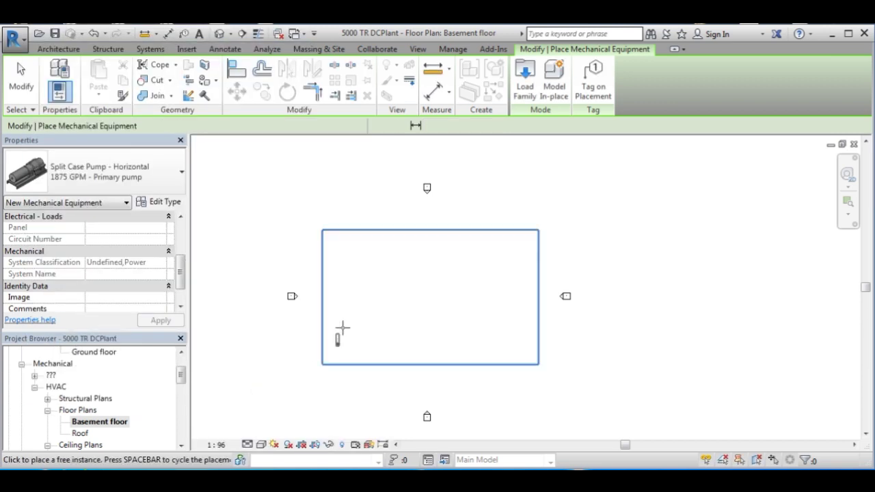
Step: Place one 1875 GPM primary pump in the basement plan, turn it around, and nudge it left
scroll(369, 257, up, 2)
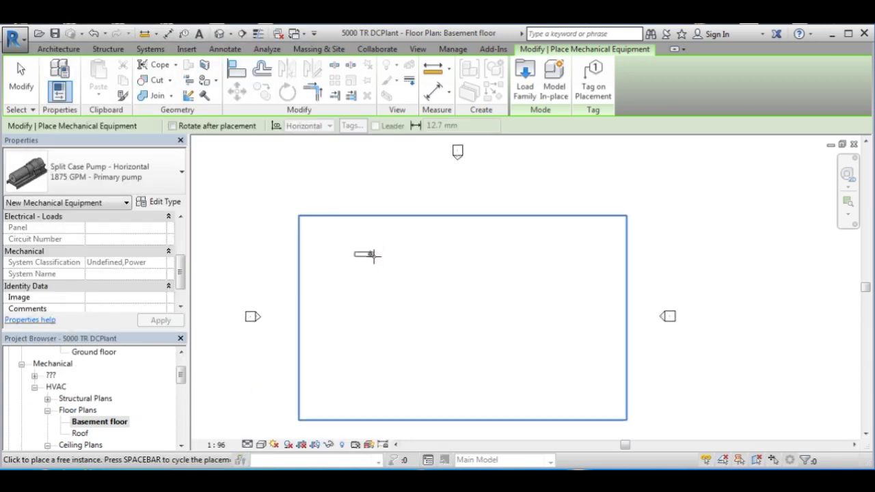
scroll(374, 255, up, 3)
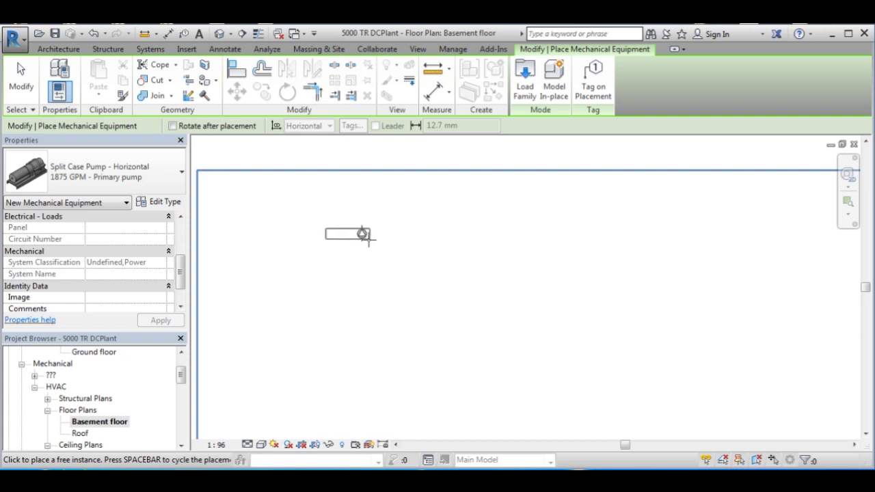
scroll(350, 244, down, 2)
scroll(355, 246, up, 2)
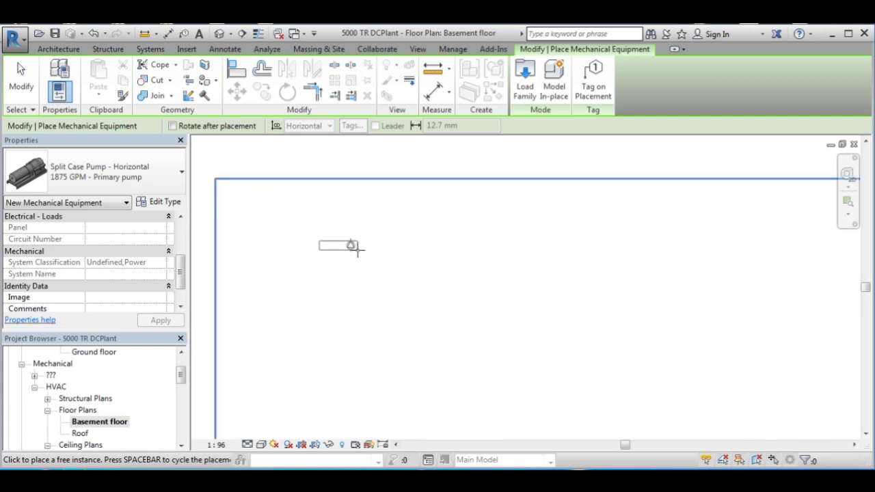
scroll(352, 246, up, 1)
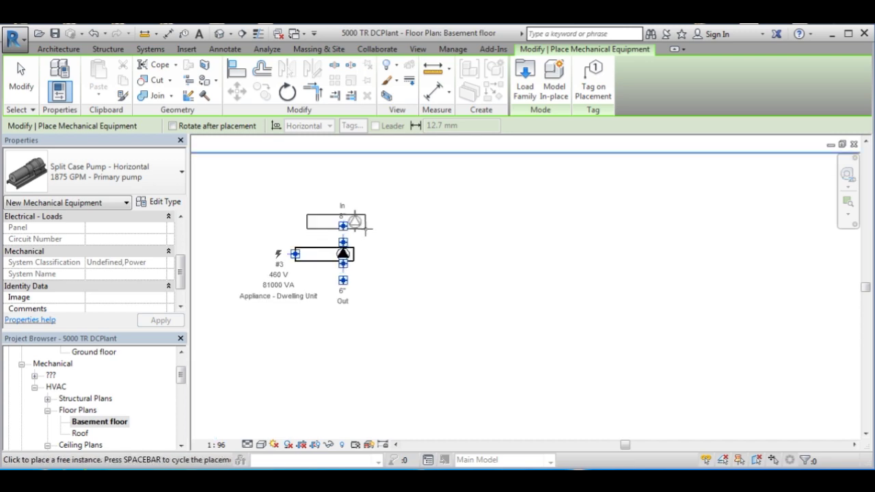
click(345, 273)
key(Escape)
key(Escape)
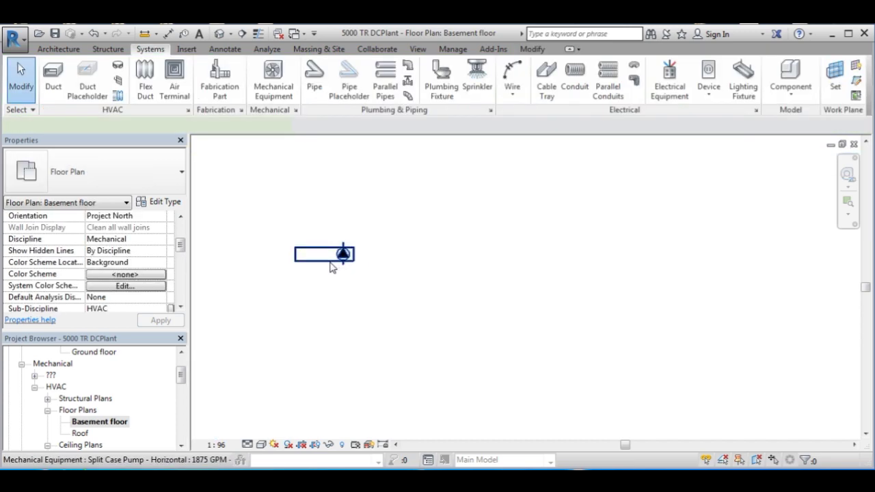
click(331, 267)
key(space)
key(space)
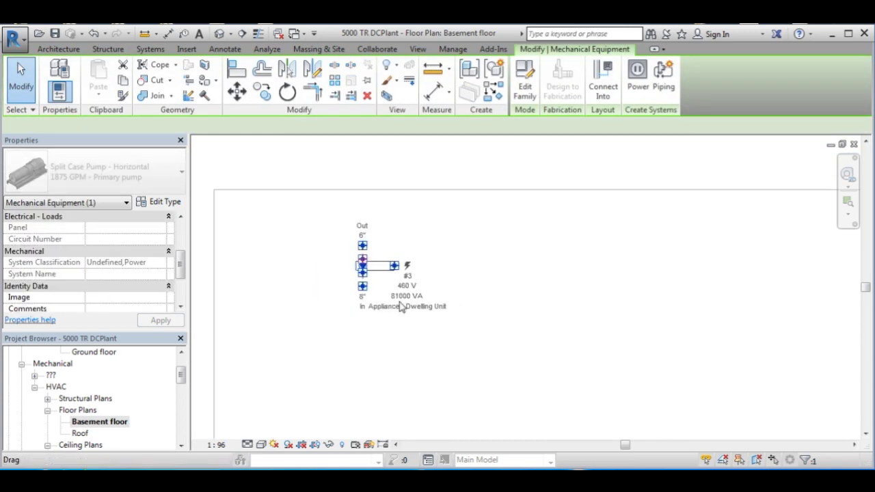
drag(375, 301, 317, 306)
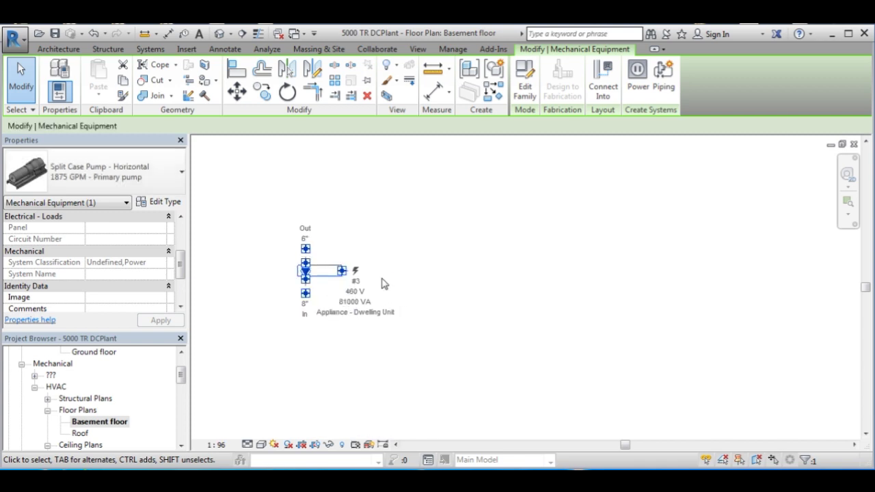
Step: Start copying the pump, cancel the copy, and reselect the pump
click(262, 91)
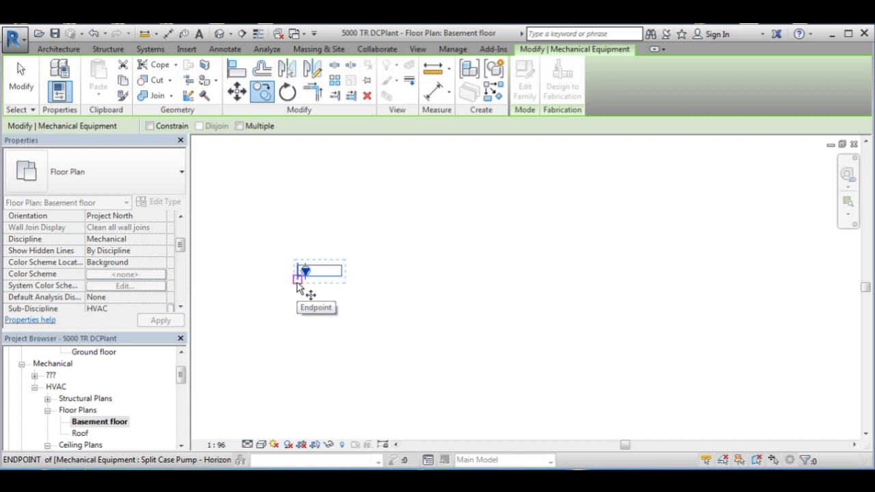
key(Escape)
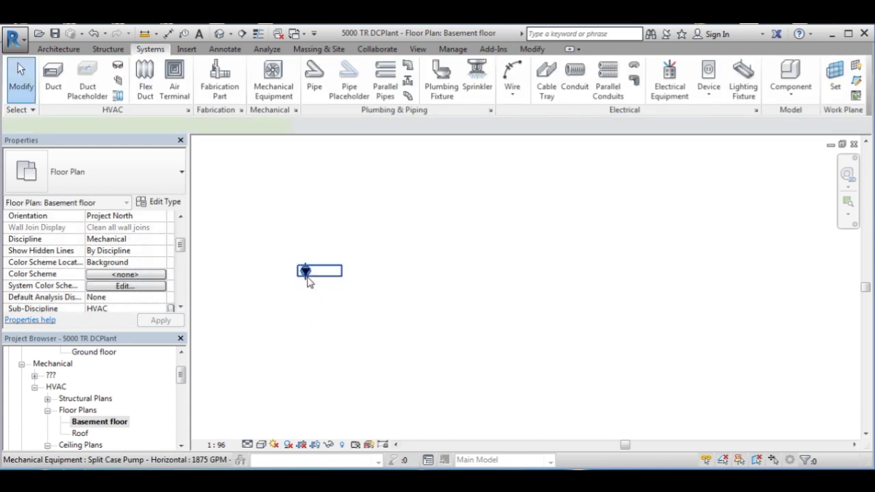
click(306, 282)
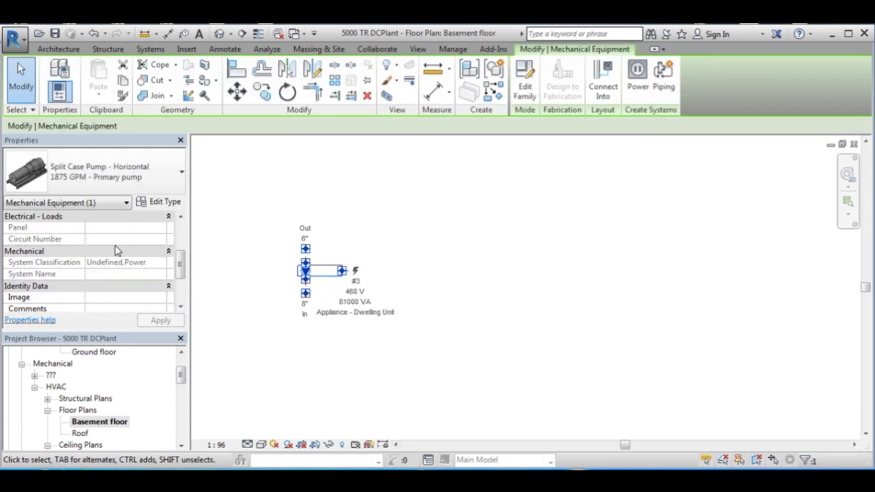
Step: Set the selected primary pump's Offset to 300 and apply it
drag(181, 264, 179, 233)
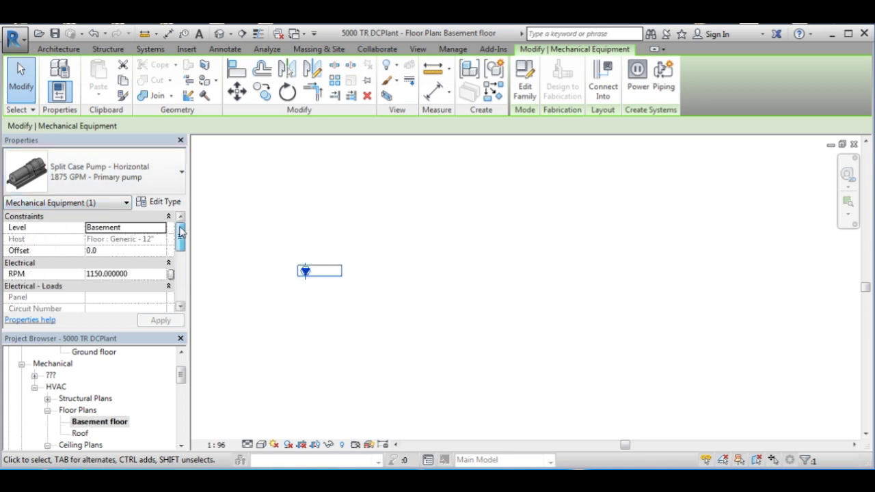
click(105, 251)
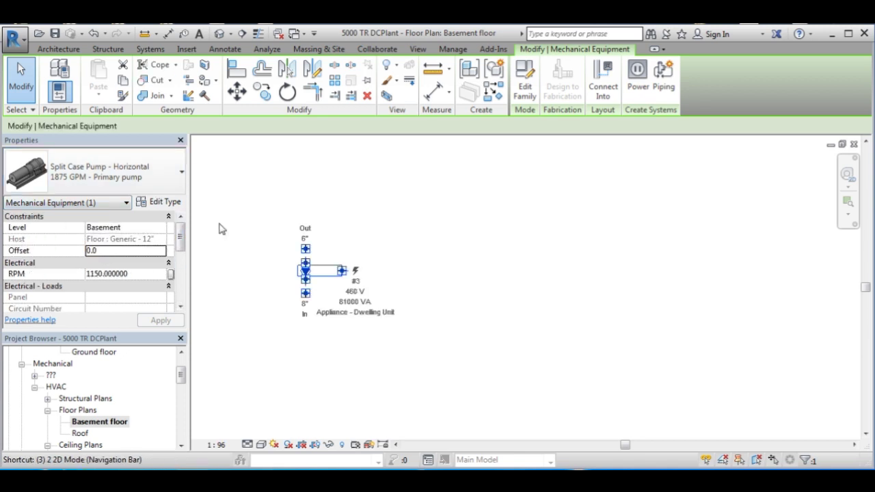
key(m)
key(v)
mouse_move(182, 229)
mouse_down()
mouse_move(183, 242)
mouse_move(182, 219)
mouse_up()
key(Escape)
click(305, 269)
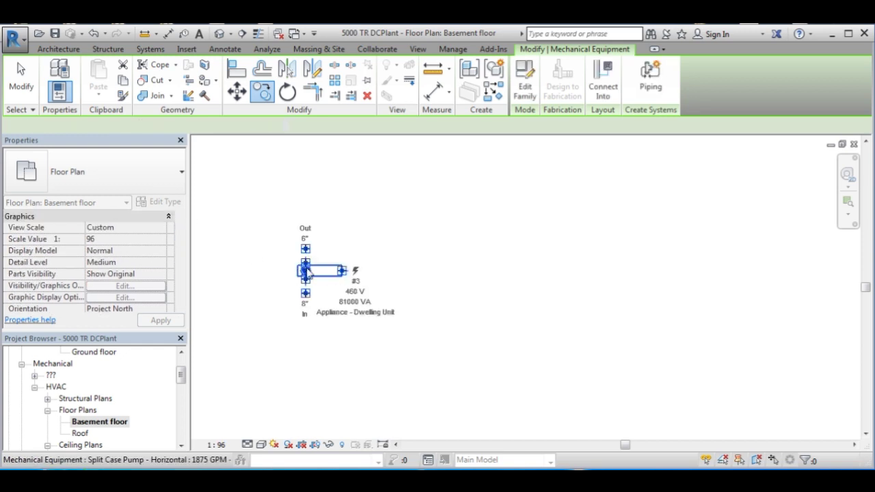
click(101, 251)
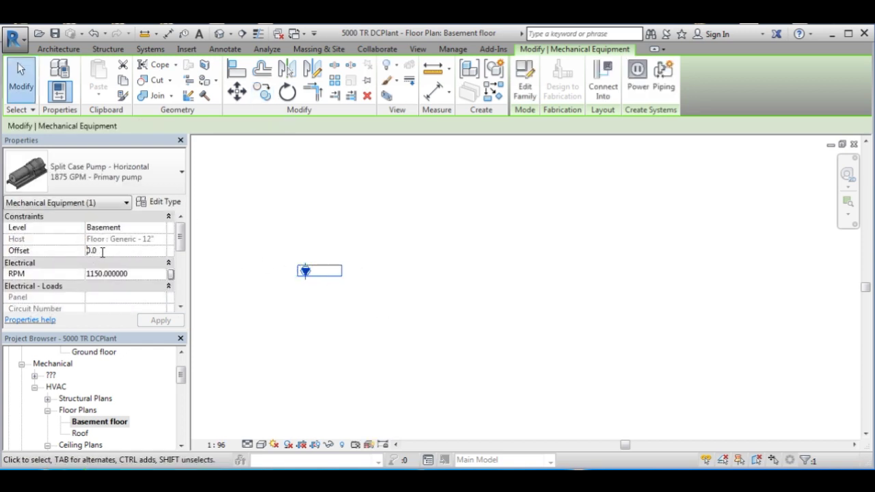
text(300)
key(Return)
click(164, 319)
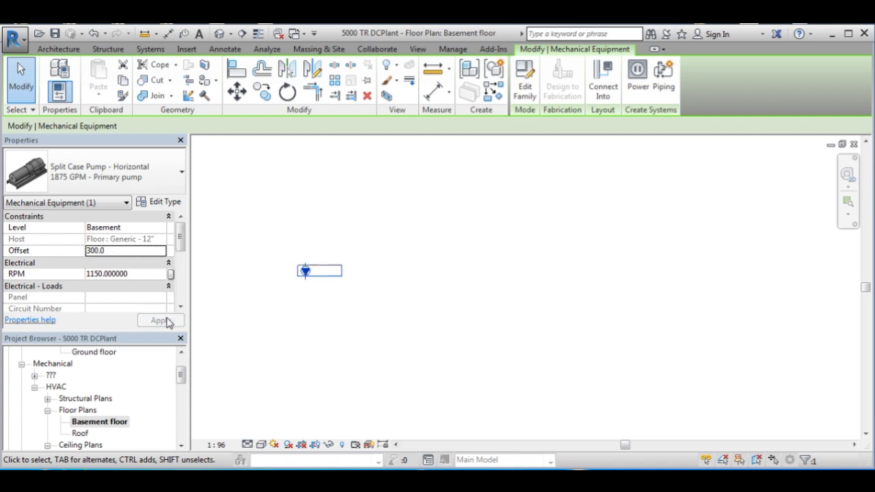
Step: Copy the pump once to the right to create a second pump
click(260, 96)
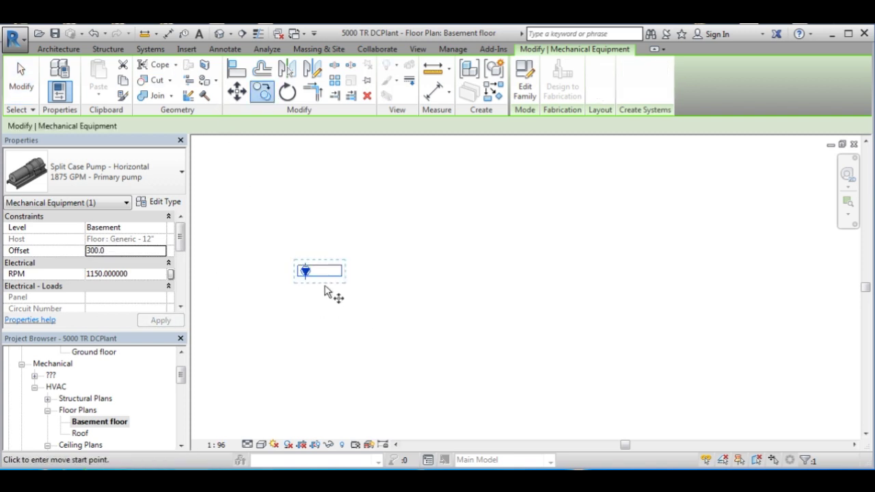
click(298, 275)
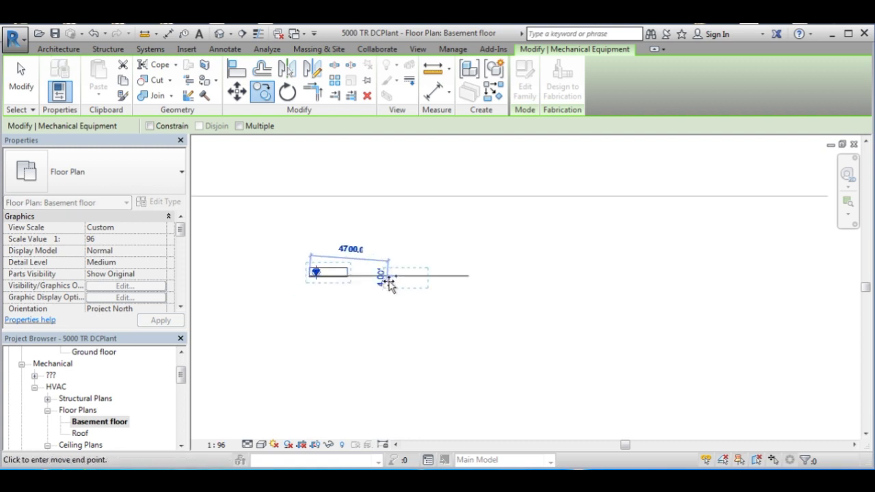
click(406, 282)
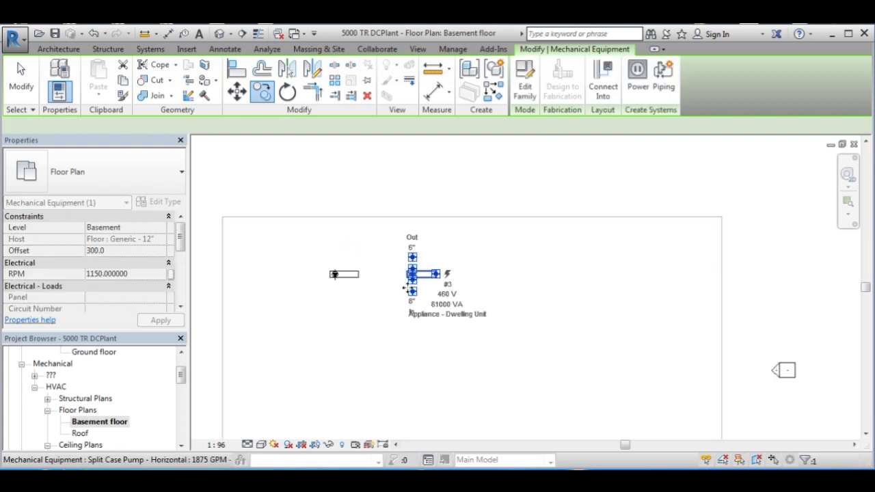
key(Escape)
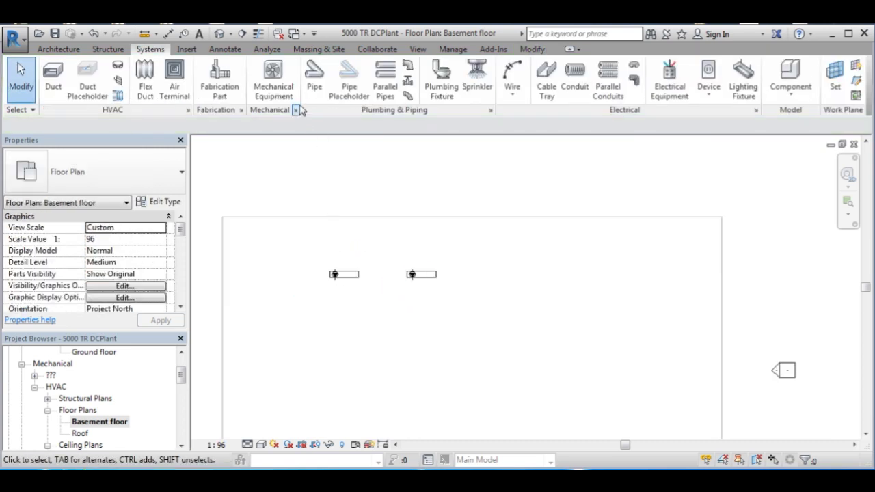
Step: Copy it twice more to the right, completing an evenly spaced row of four pumps
click(413, 280)
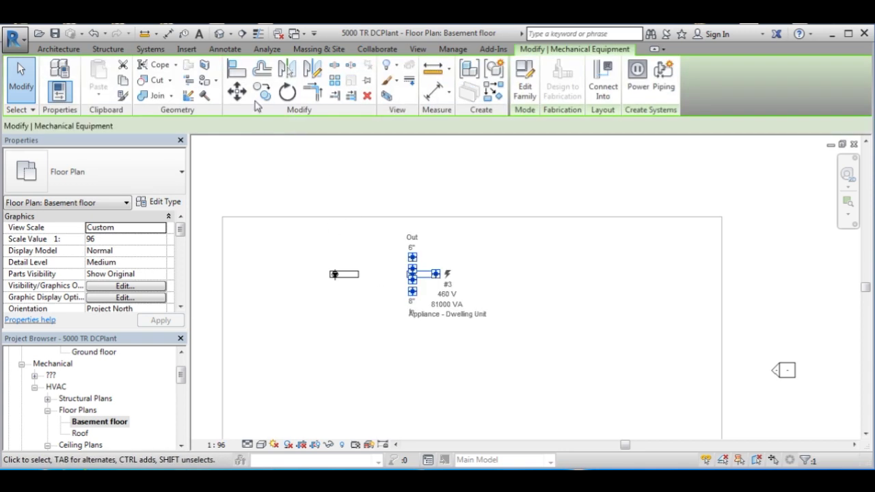
click(263, 94)
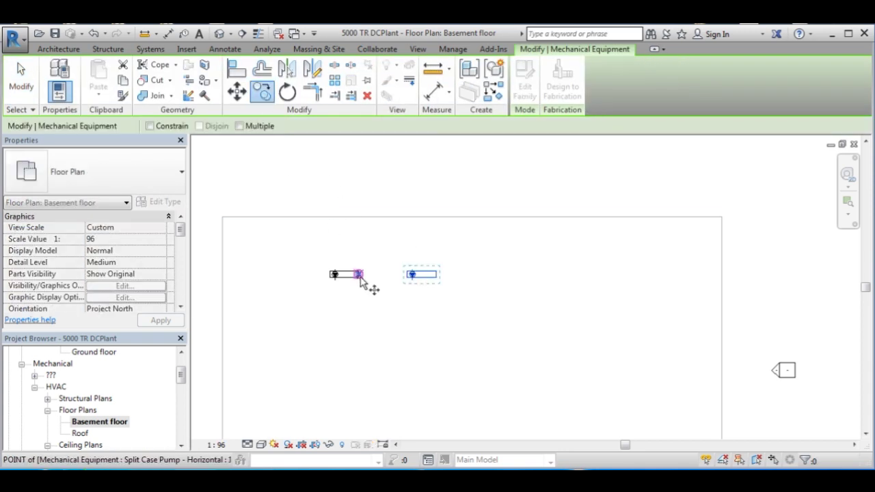
scroll(361, 286, up, 2)
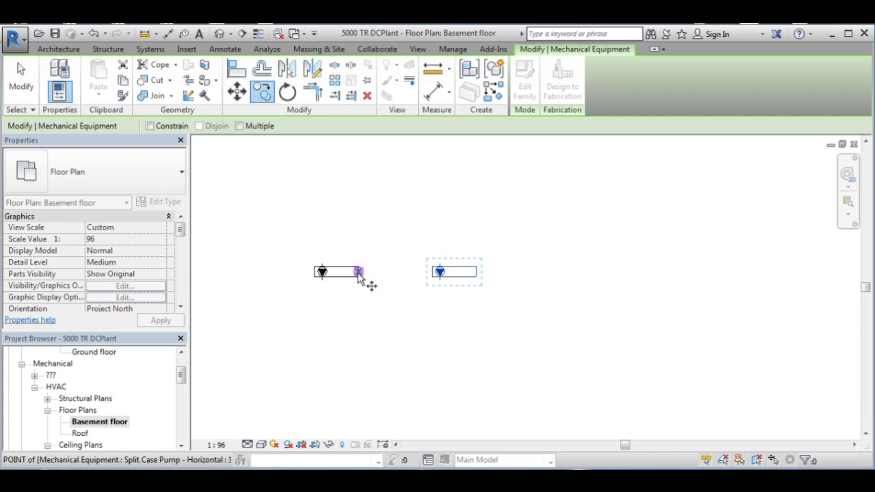
click(358, 266)
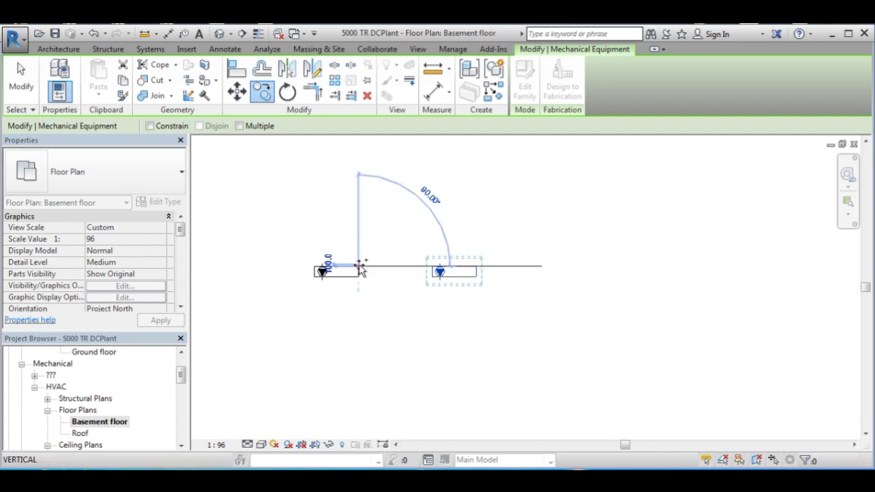
click(476, 269)
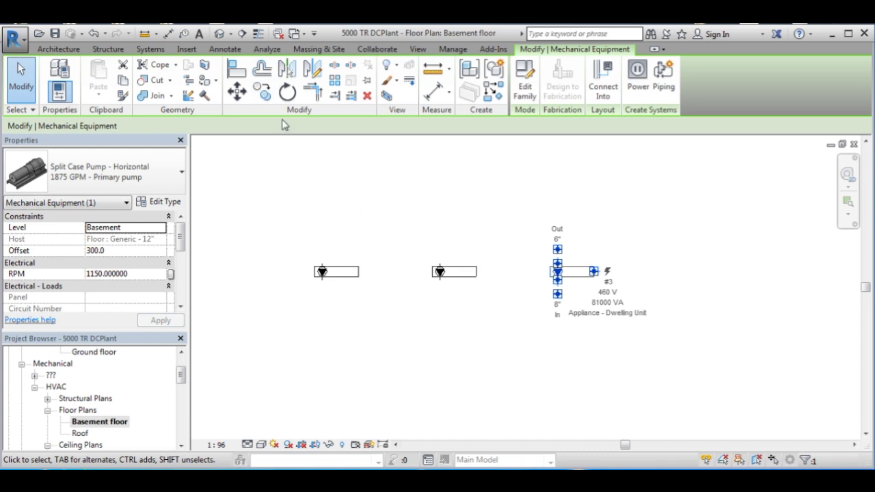
click(262, 91)
click(477, 271)
click(594, 271)
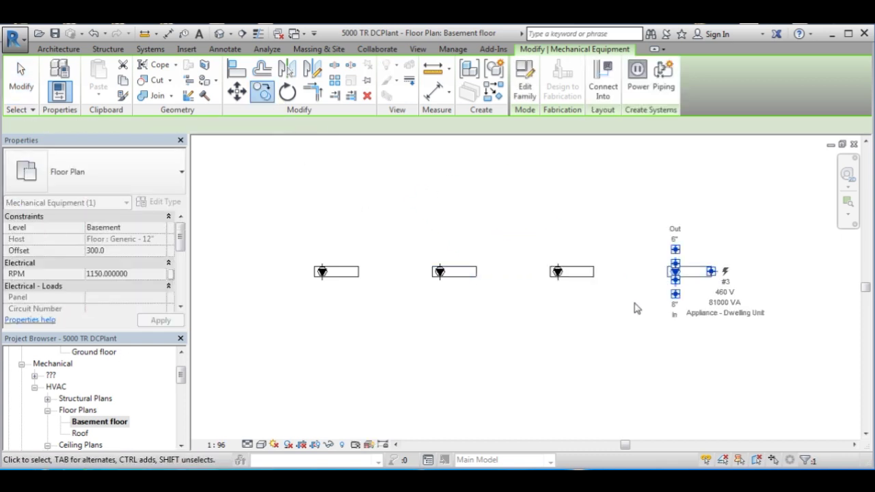
scroll(634, 308, down, 2)
middle_drag(635, 309, 432, 280)
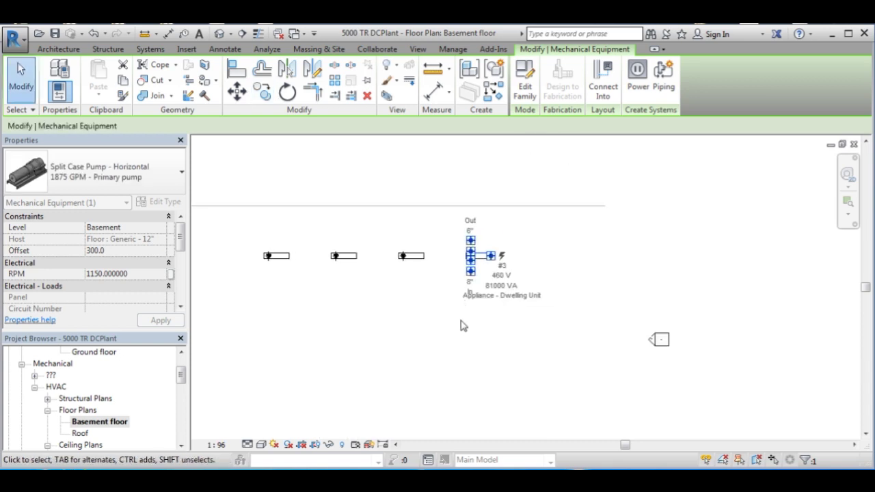
click(386, 315)
middle_drag(415, 317, 426, 285)
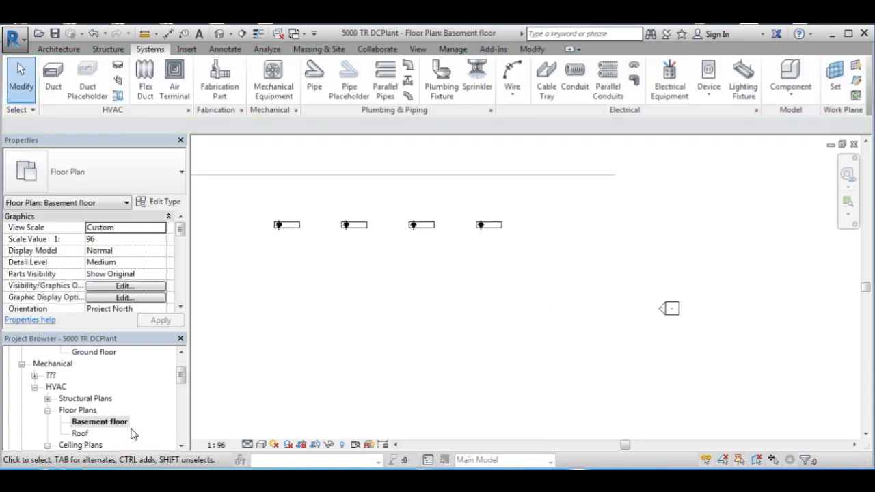
Step: Open the Ground floor plan from the Project Browser
drag(185, 379, 182, 365)
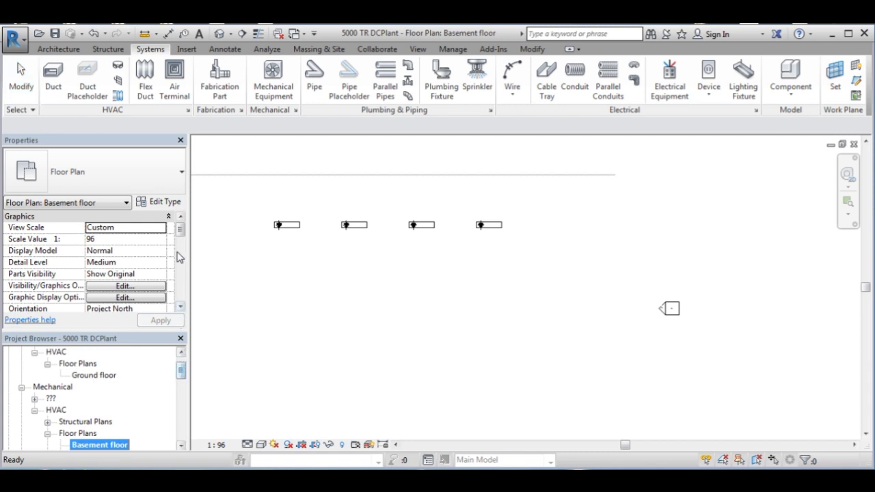
drag(180, 232, 182, 245)
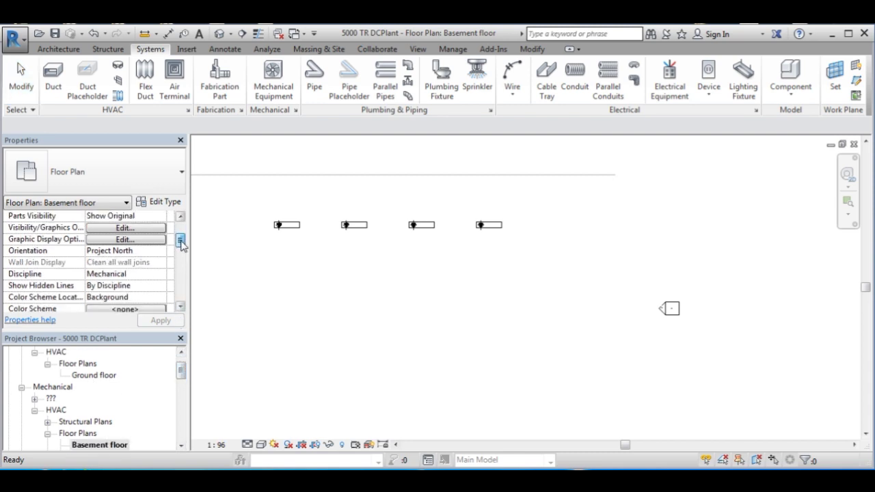
click(182, 372)
drag(182, 371, 181, 377)
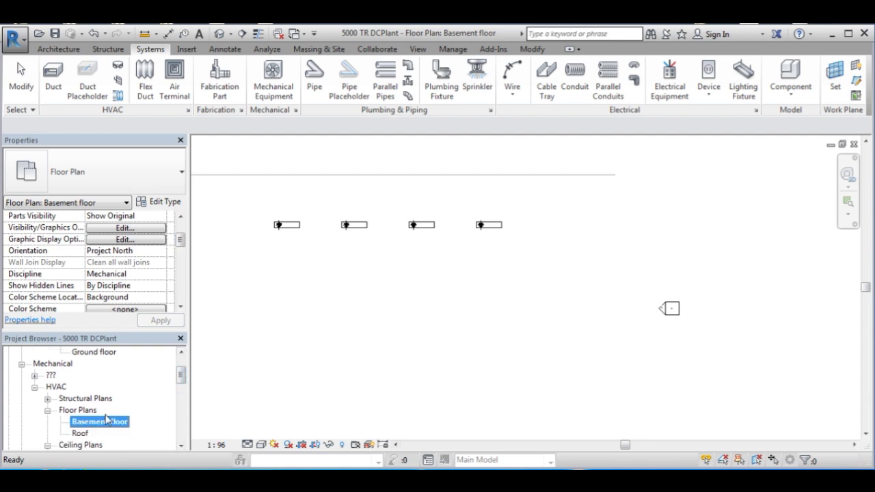
double_click(109, 352)
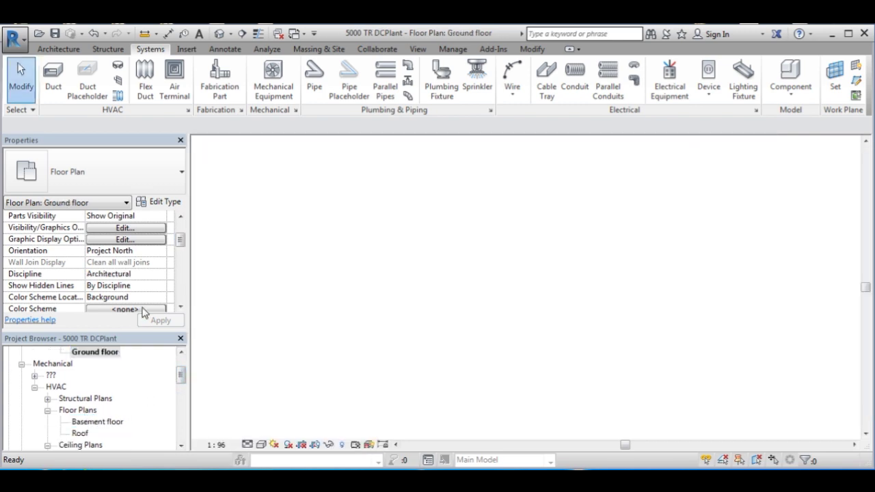
Step: Set the Ground floor view's Discipline to Mechanical and apply it
click(160, 275)
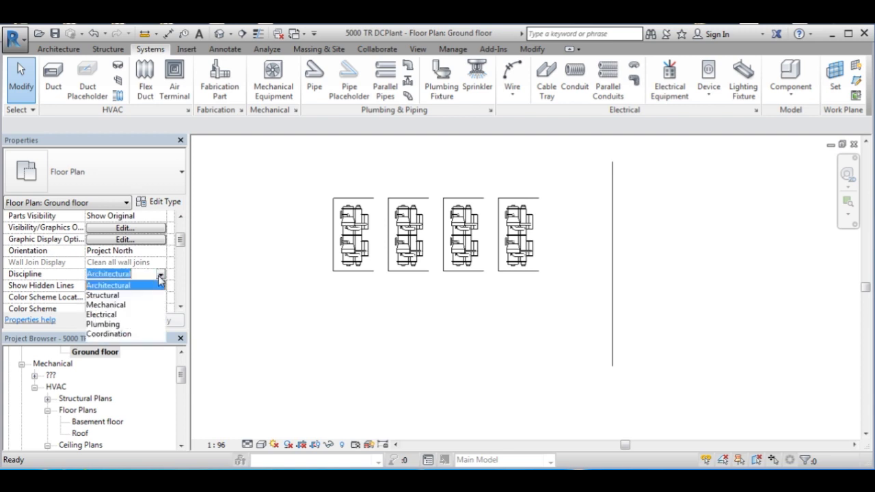
click(135, 305)
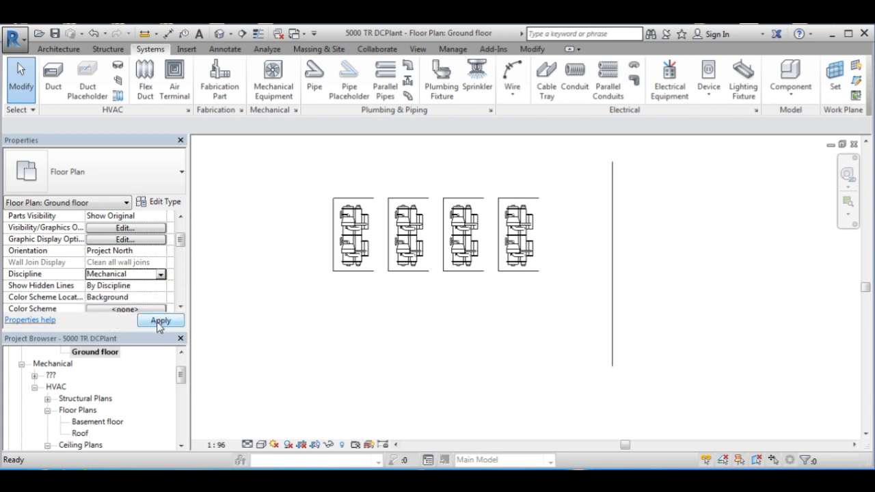
click(160, 321)
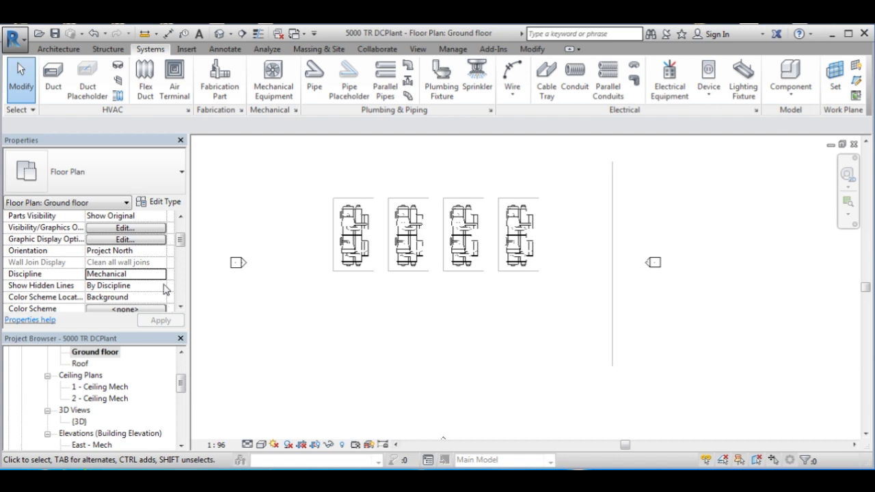
drag(181, 385, 181, 376)
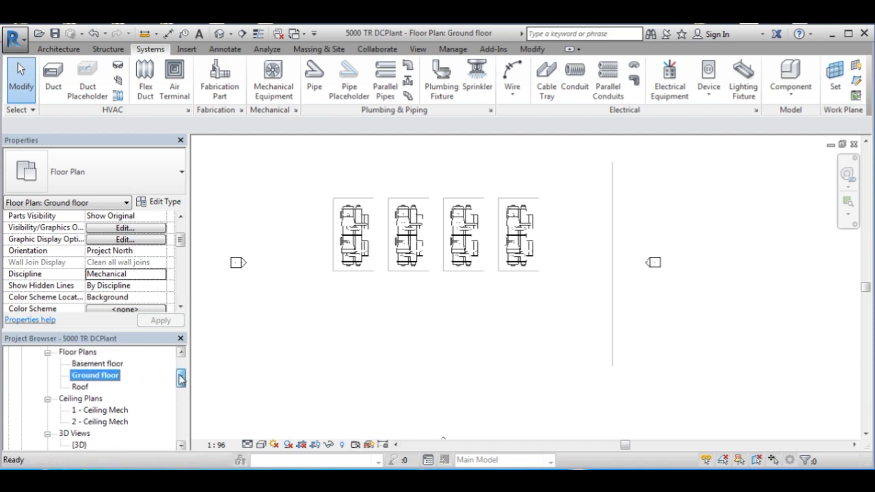
click(83, 380)
drag(181, 239, 191, 272)
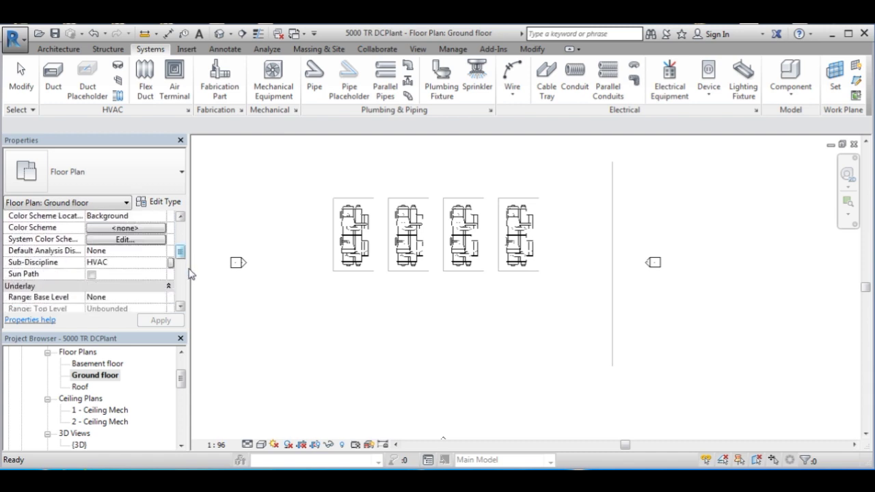
drag(191, 283, 193, 287)
drag(180, 253, 184, 274)
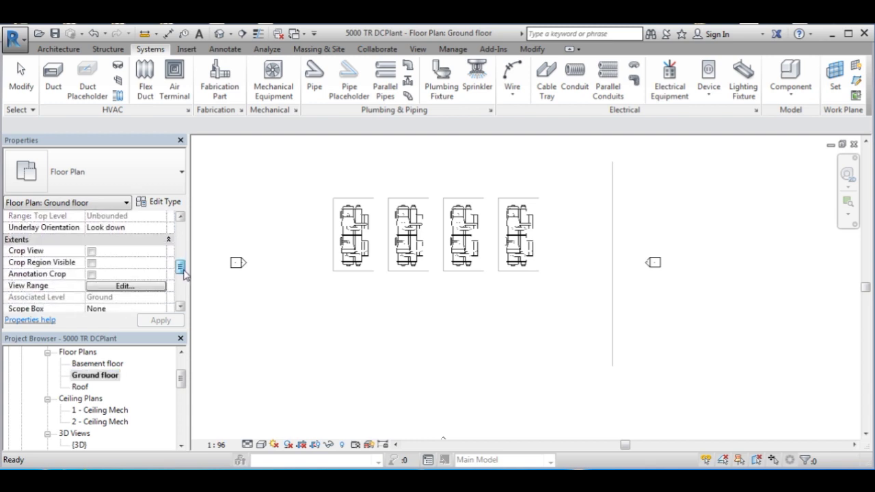
Step: Set the Ground floor view range bottom and view depth to Unlimited, then zoom toward the chillers
click(126, 287)
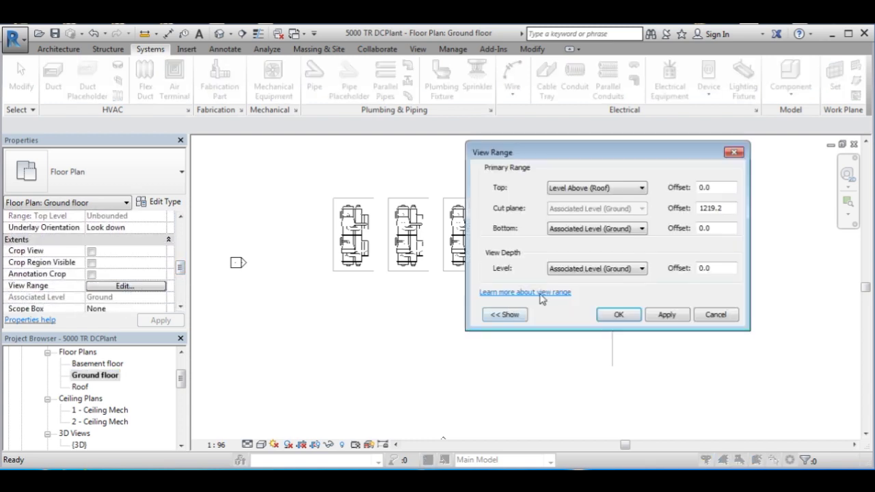
click(642, 229)
click(581, 257)
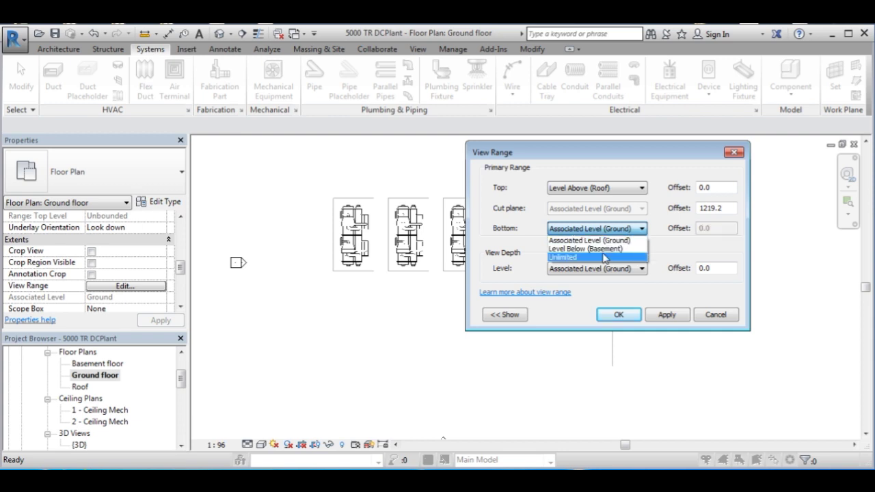
click(604, 269)
click(597, 296)
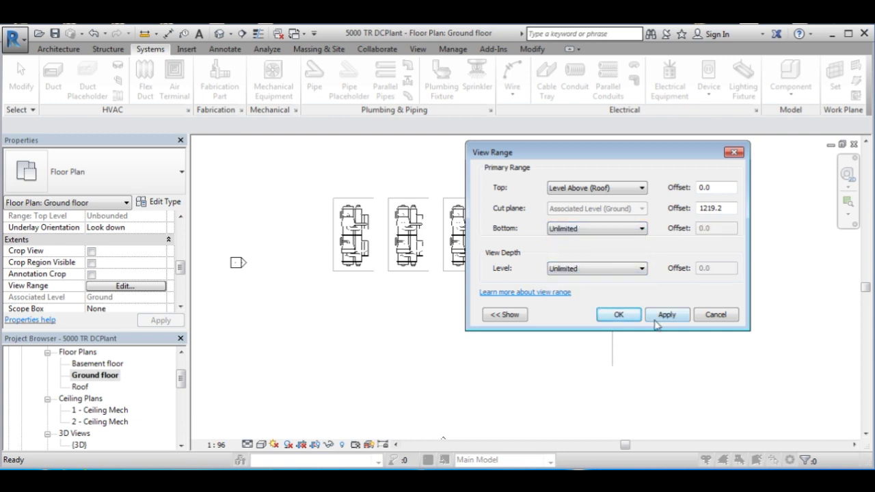
click(658, 316)
click(613, 319)
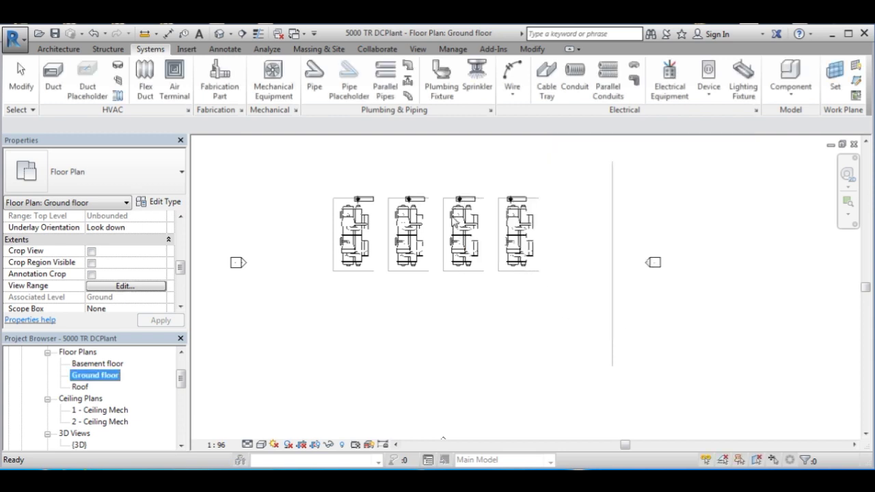
scroll(431, 219, up, 4)
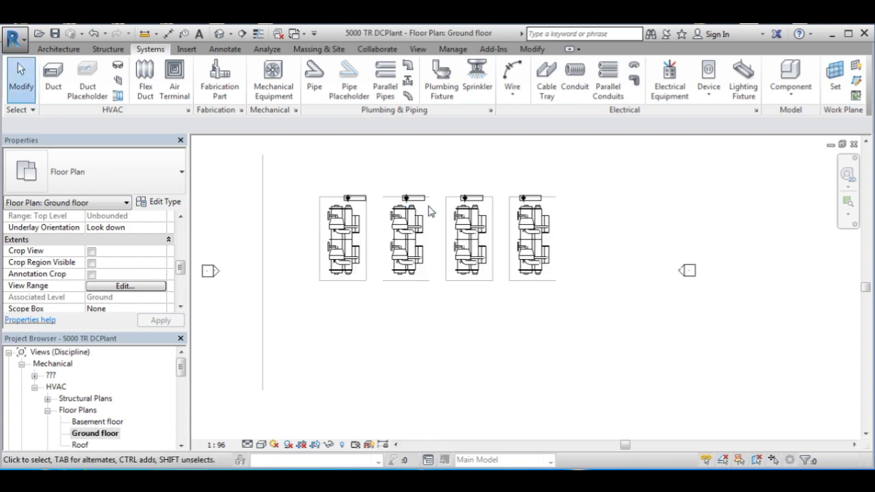
middle_drag(413, 205, 491, 217)
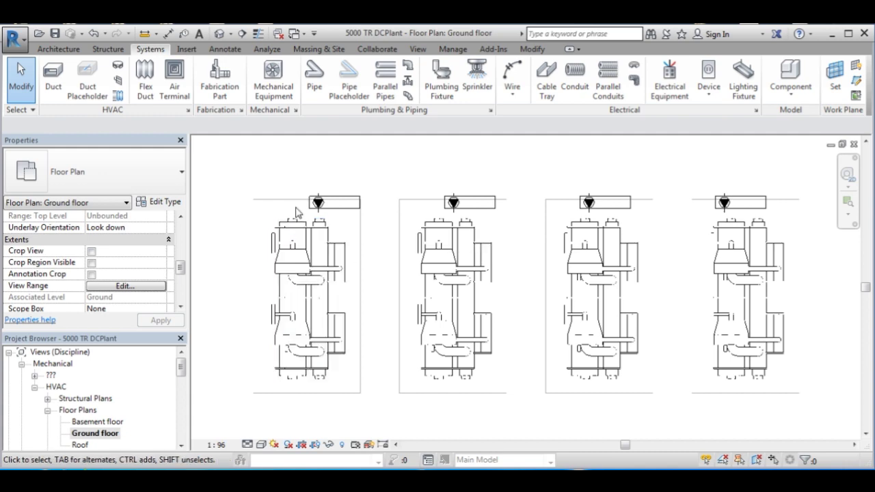
scroll(319, 205, up, 3)
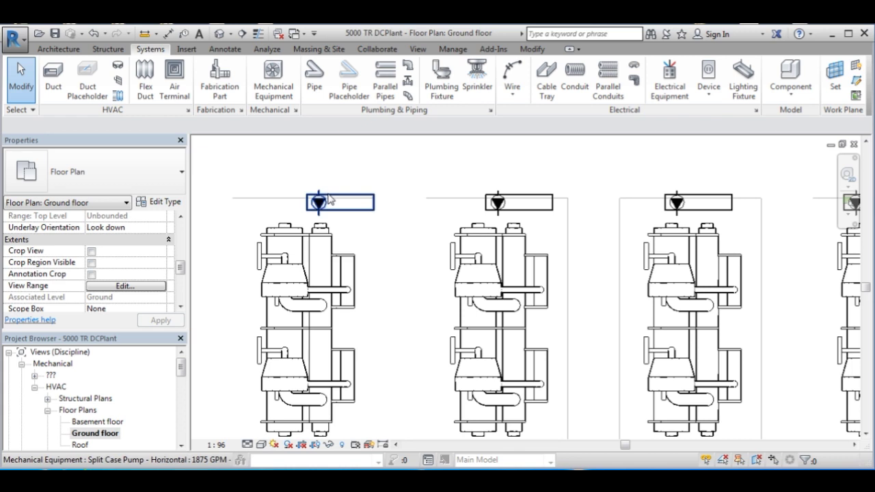
Step: Slide the first primary pump right to line up with its chiller
click(325, 195)
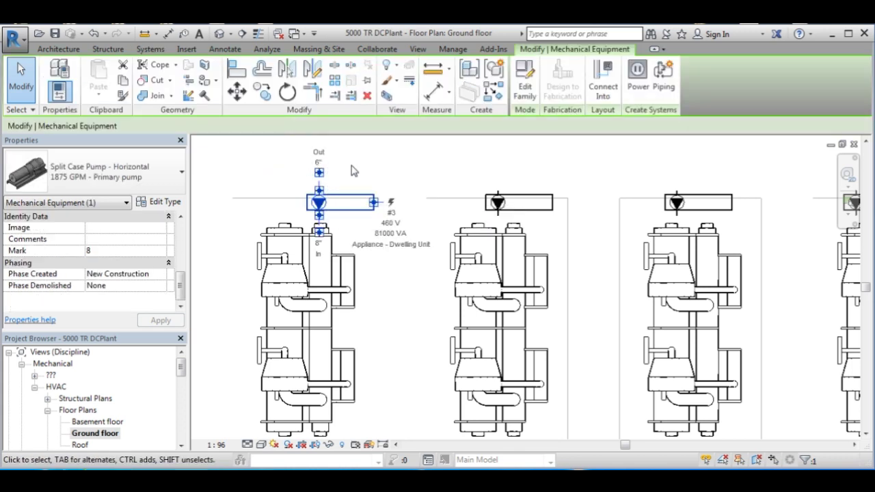
middle_drag(321, 174, 383, 226)
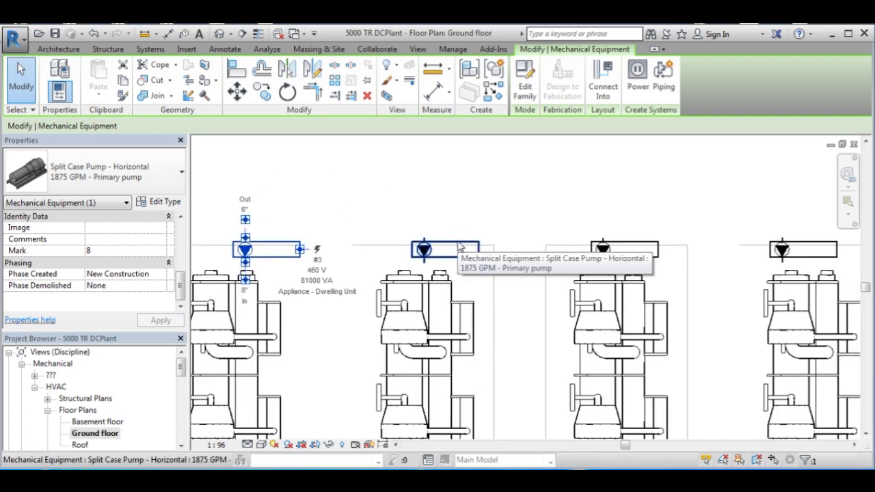
middle_drag(458, 226, 504, 211)
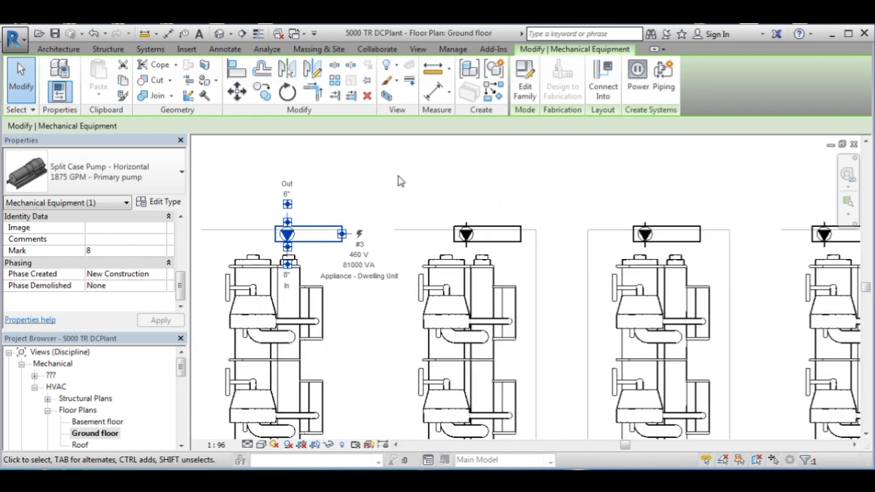
middle_drag(401, 182, 455, 193)
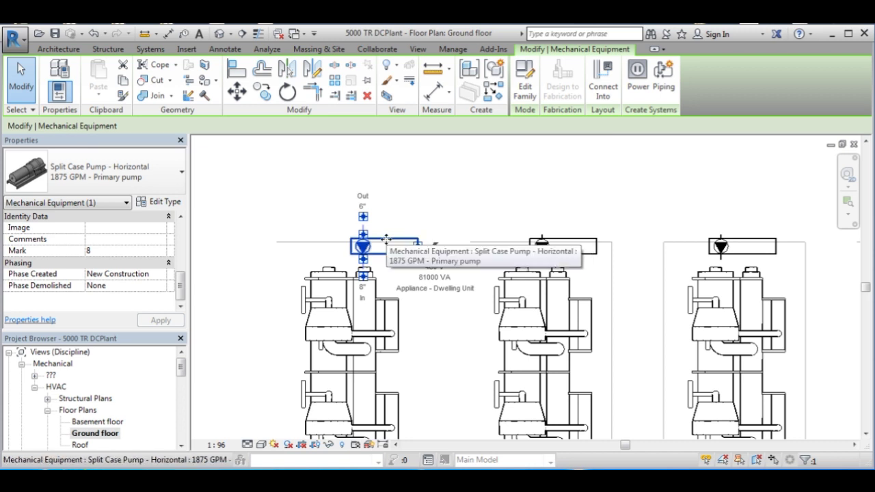
middle_drag(477, 224, 430, 258)
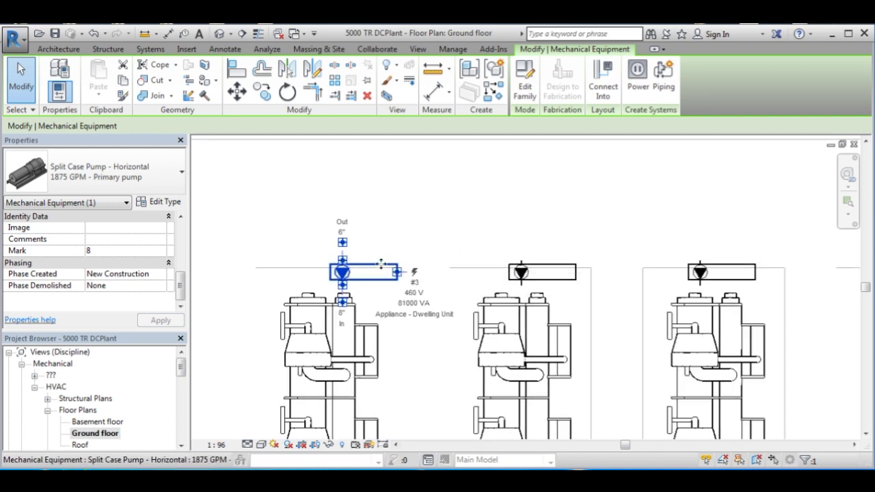
drag(390, 258, 399, 261)
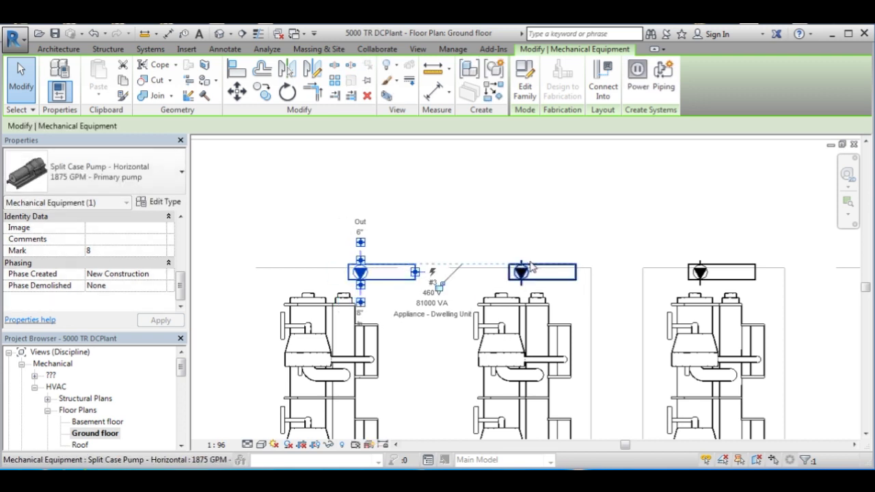
Step: Slide the second, third and fourth pumps right into alignment with their chillers, then deselect
click(539, 270)
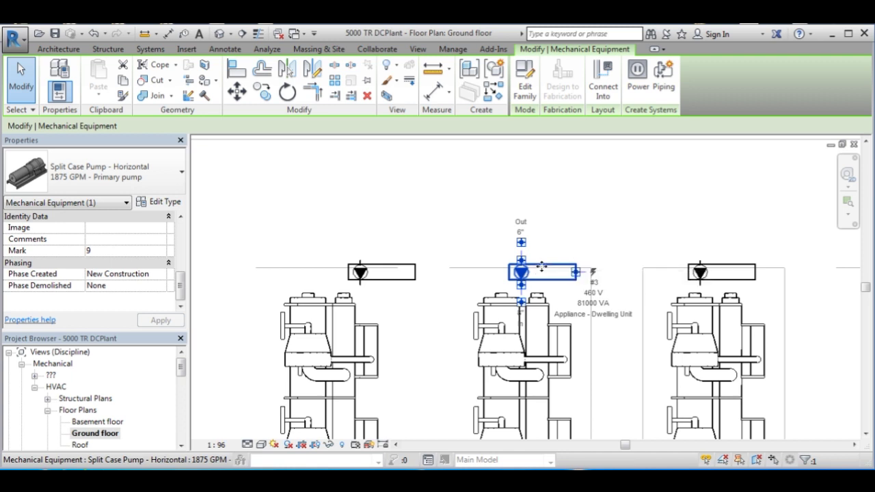
drag(552, 264, 566, 264)
middle_drag(611, 252, 469, 242)
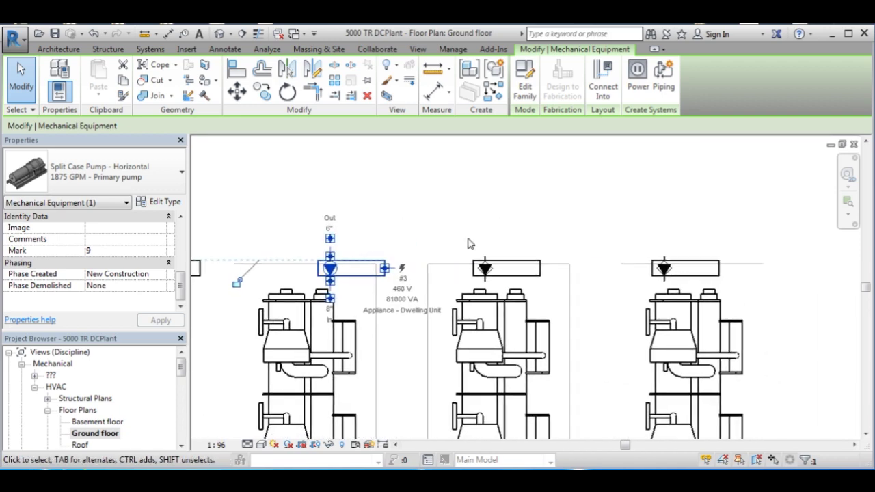
click(507, 260)
drag(508, 261, 546, 264)
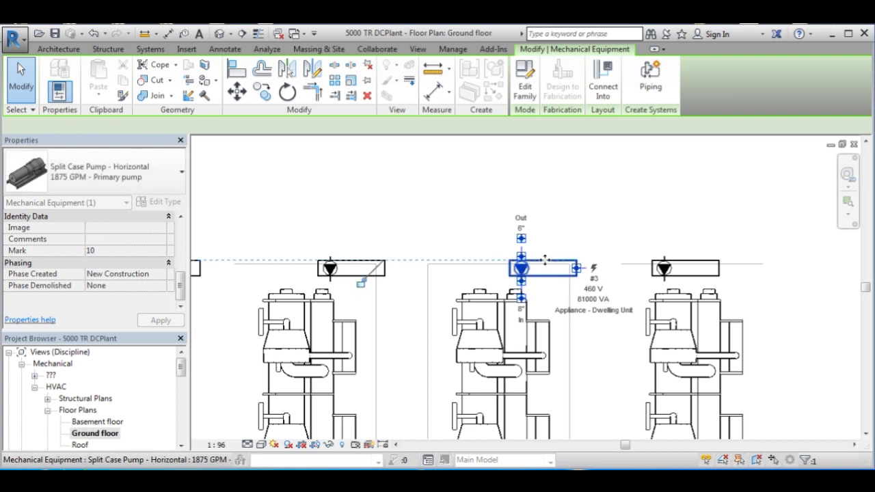
click(707, 265)
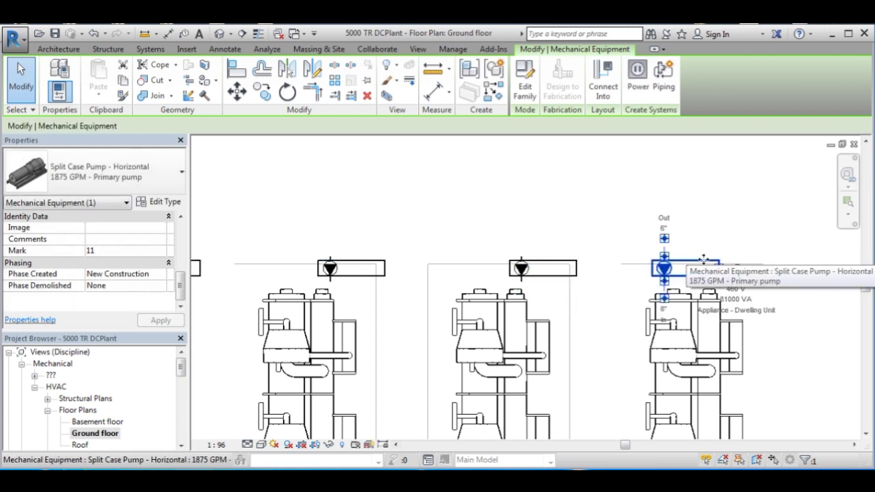
drag(707, 265, 766, 265)
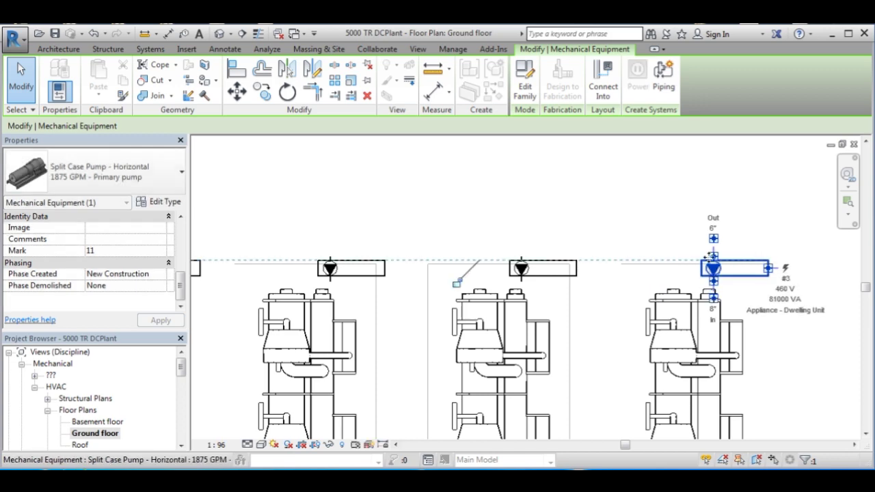
scroll(612, 290, down, 2)
middle_drag(612, 290, 578, 246)
scroll(540, 273, down, 2)
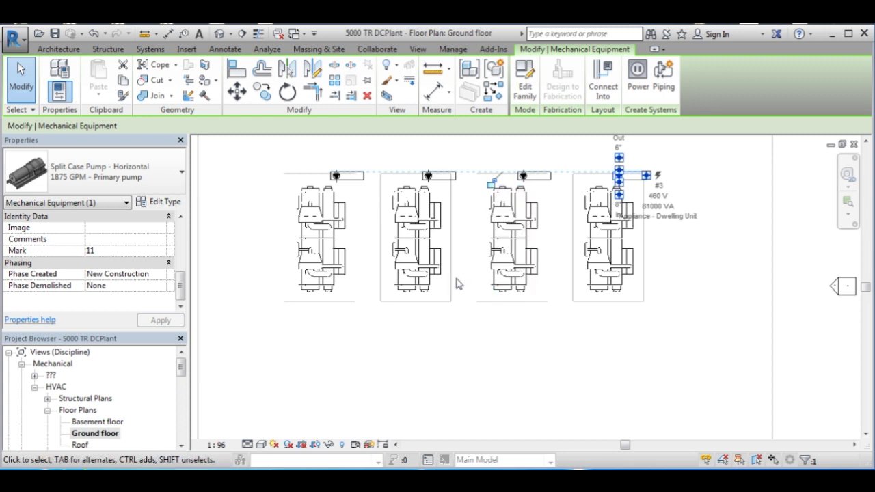
click(458, 285)
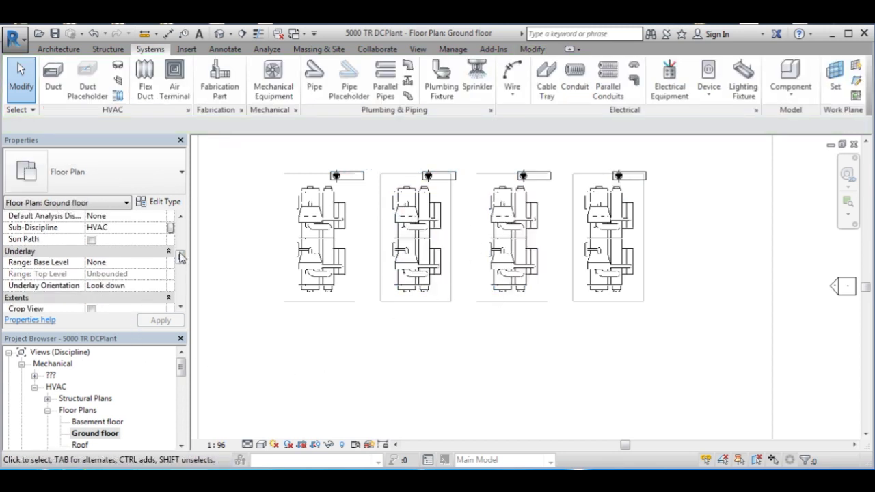
Step: Open the Basement plan and start placing a 2000 GPM - Secondary pumps unit rotated horizontal
double_click(97, 423)
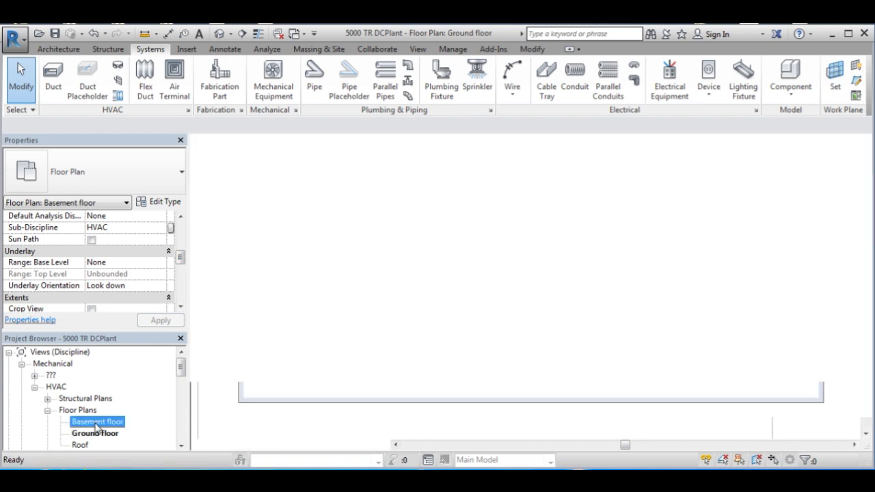
middle_drag(452, 295, 449, 237)
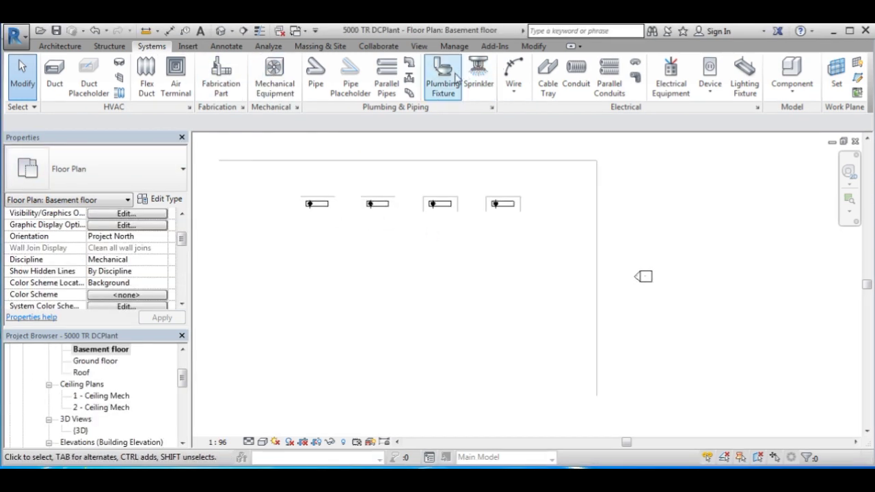
click(274, 72)
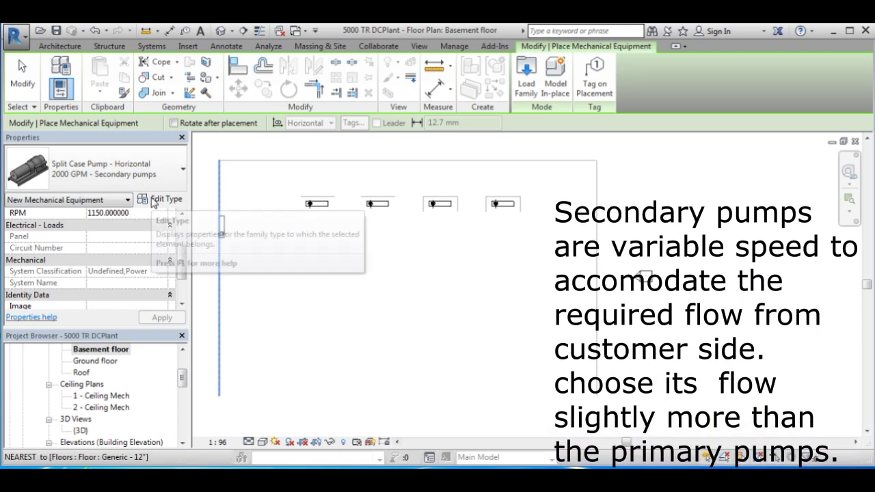
click(171, 176)
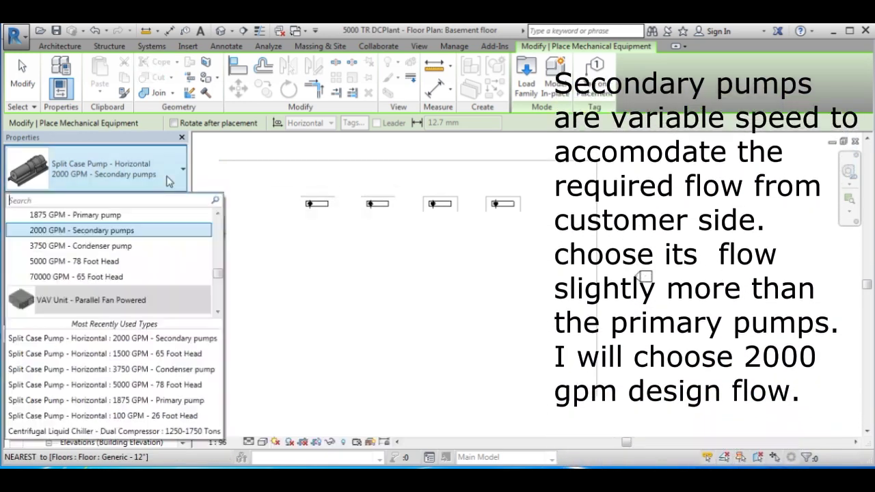
scroll(221, 273, up, 2)
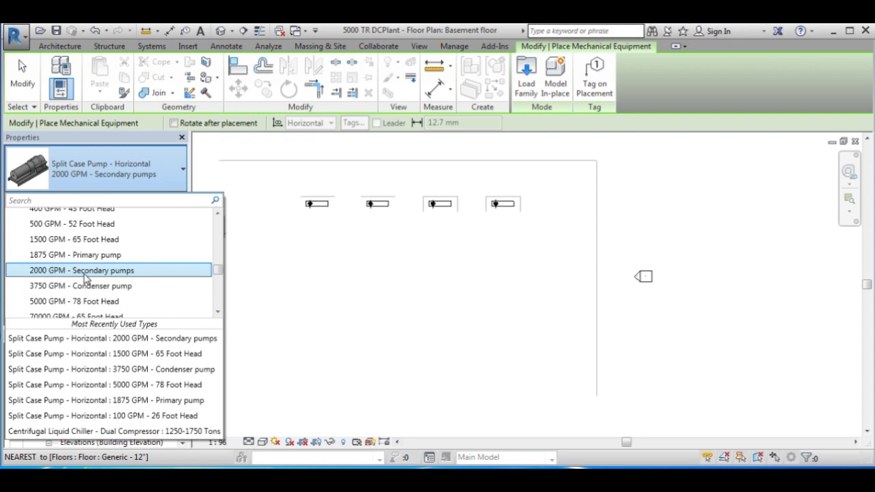
mouse_move(91, 273)
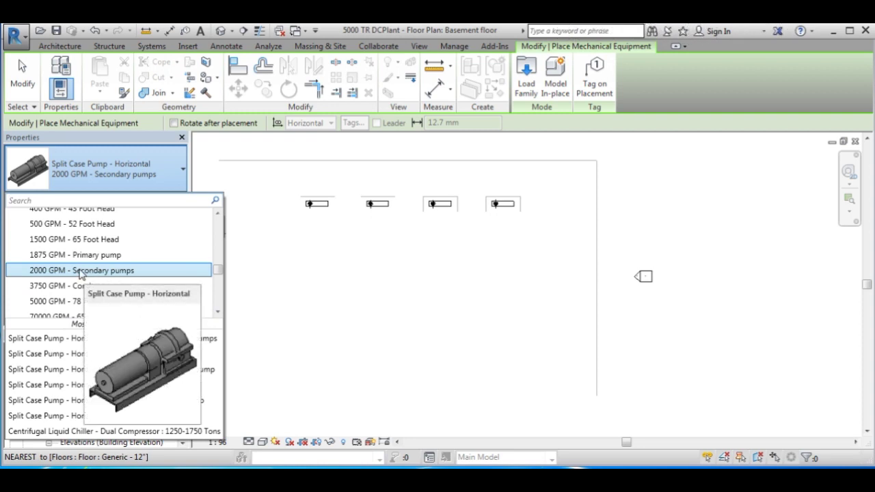
click(80, 272)
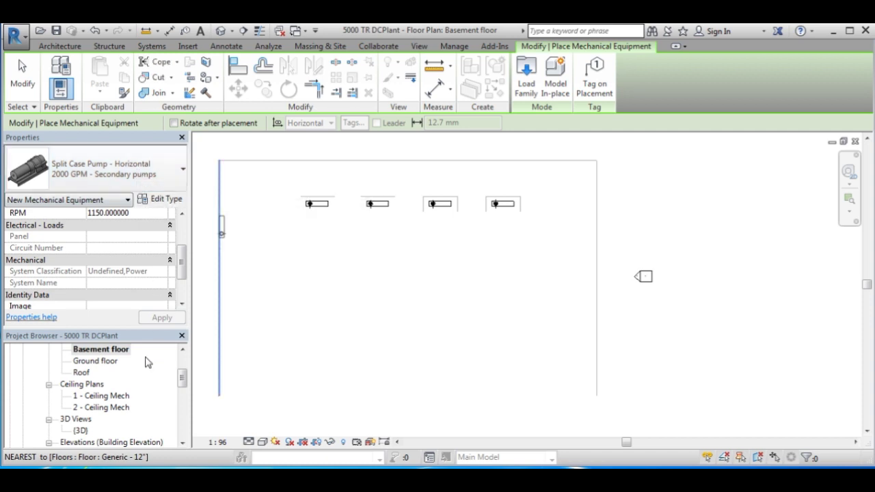
key(space)
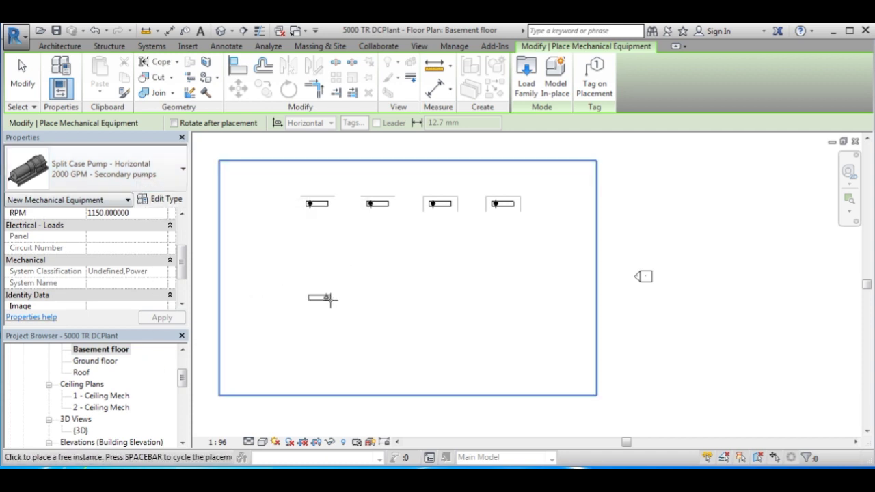
scroll(331, 299, up, 2)
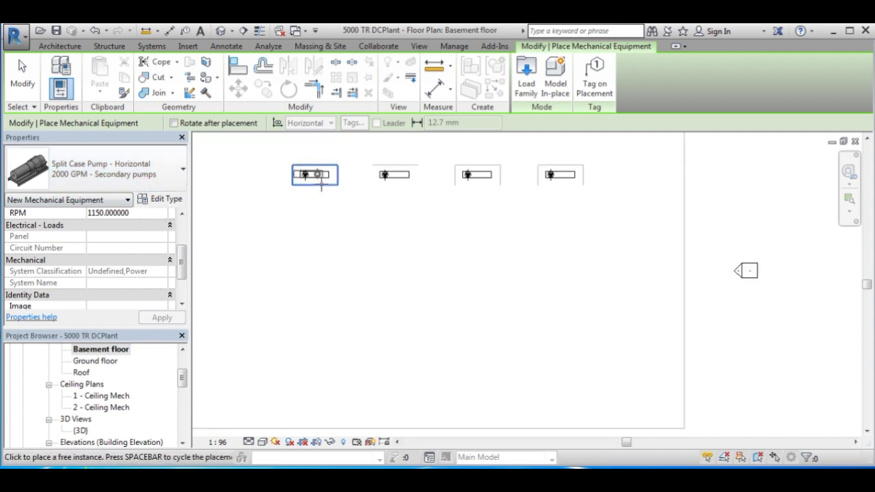
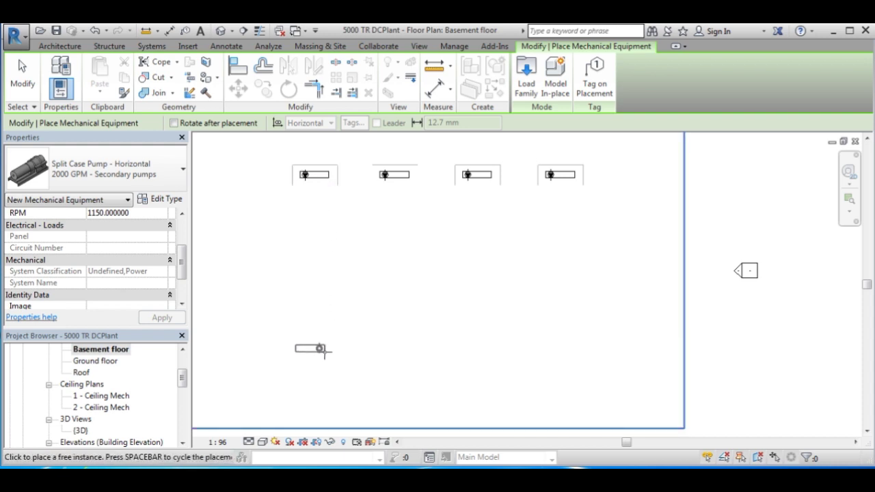
Step: Place a lower row of four 2000 GPM secondary split case pumps on the Basement plan
click(325, 351)
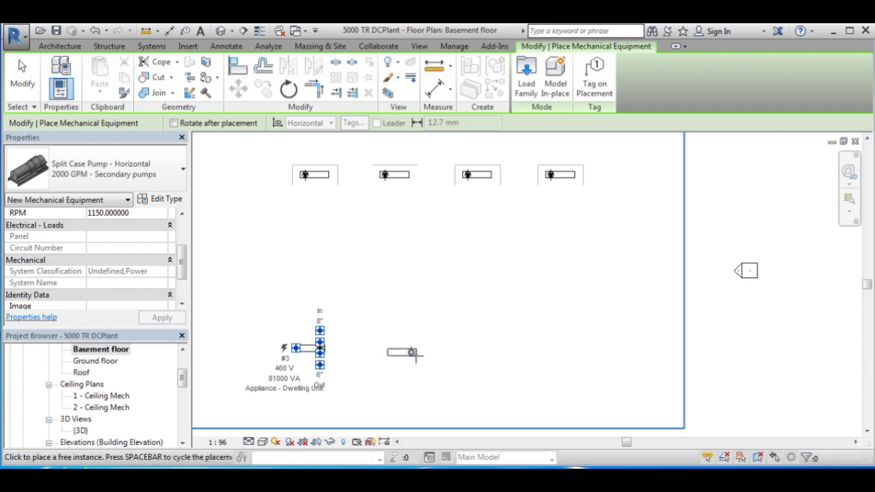
click(413, 353)
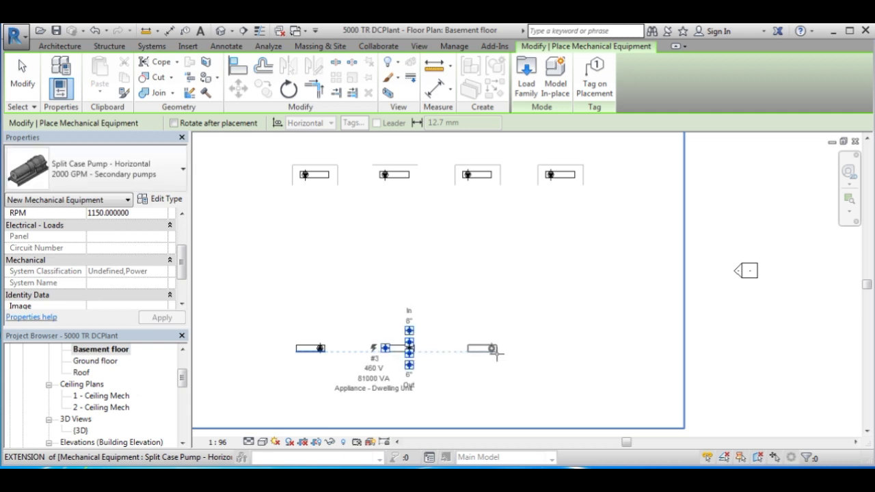
click(497, 352)
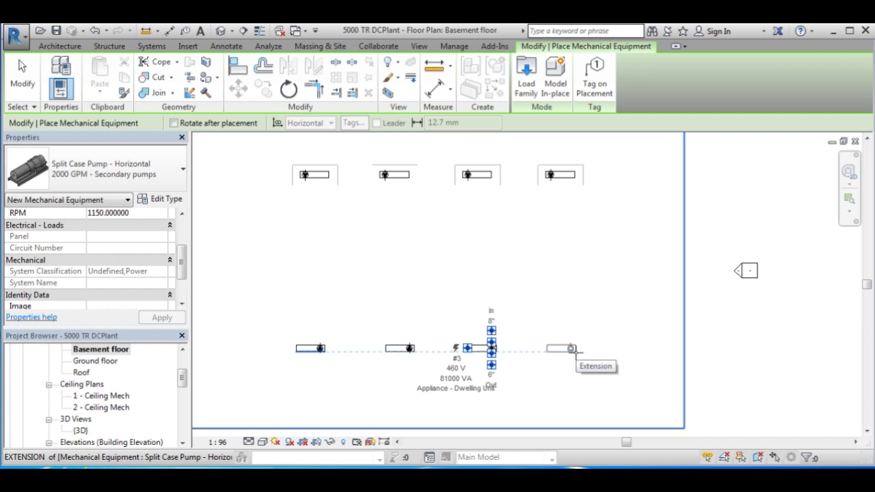
click(576, 351)
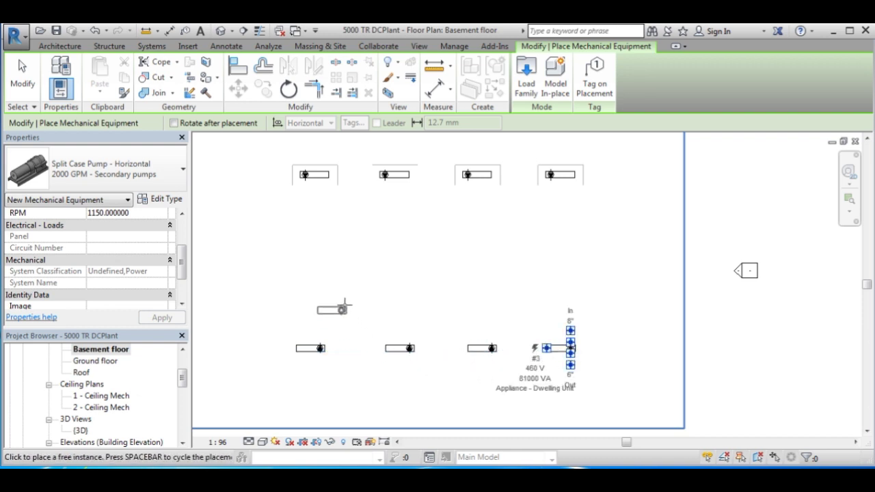
key(Escape)
Step: Give the four bottom-row secondary pumps a 300 offset, then launch Windows Calculator
drag(617, 321, 244, 383)
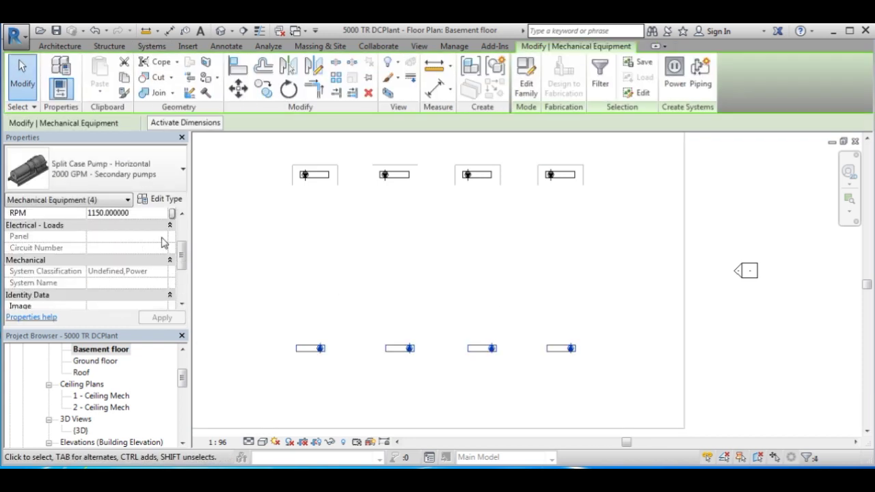
scroll(186, 229, up, 3)
scroll(117, 260, down, 4)
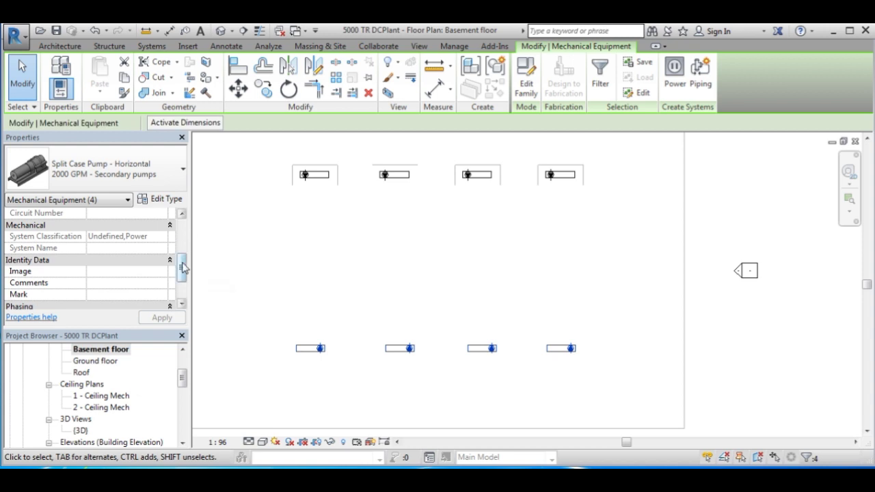
scroll(184, 246, up, 4)
scroll(183, 237, down, 1)
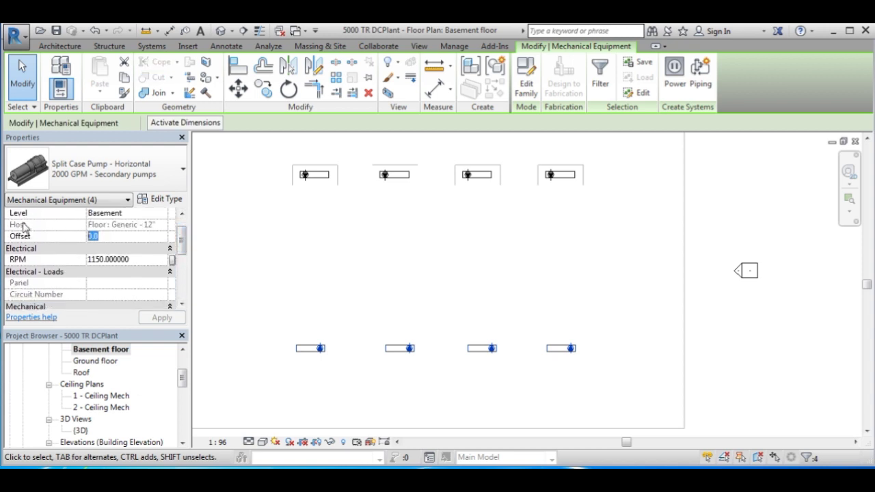
text(300)
click(157, 319)
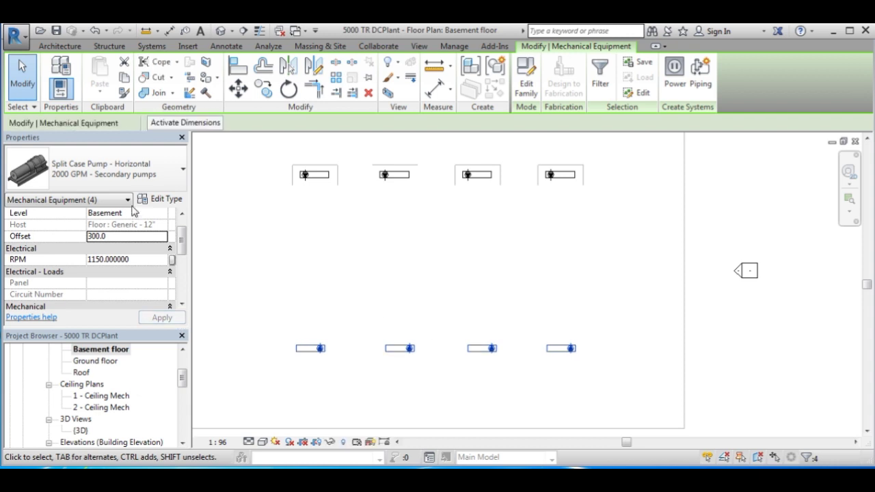
key(super)
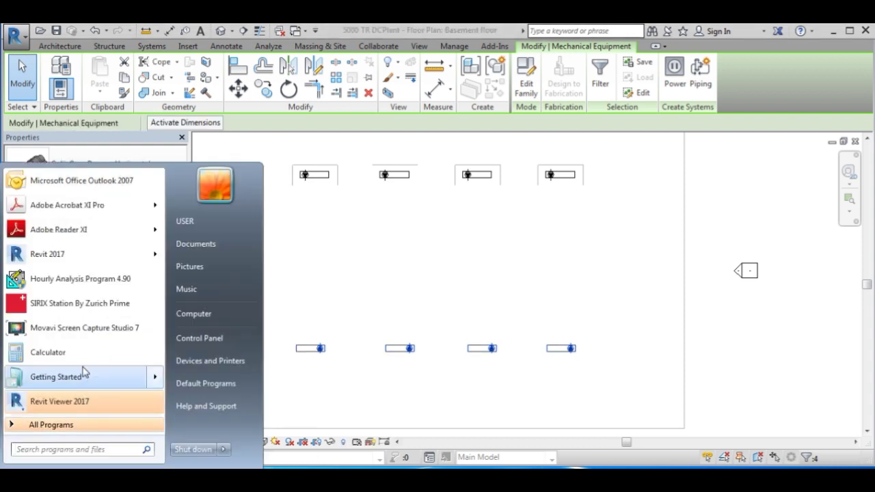
click(59, 351)
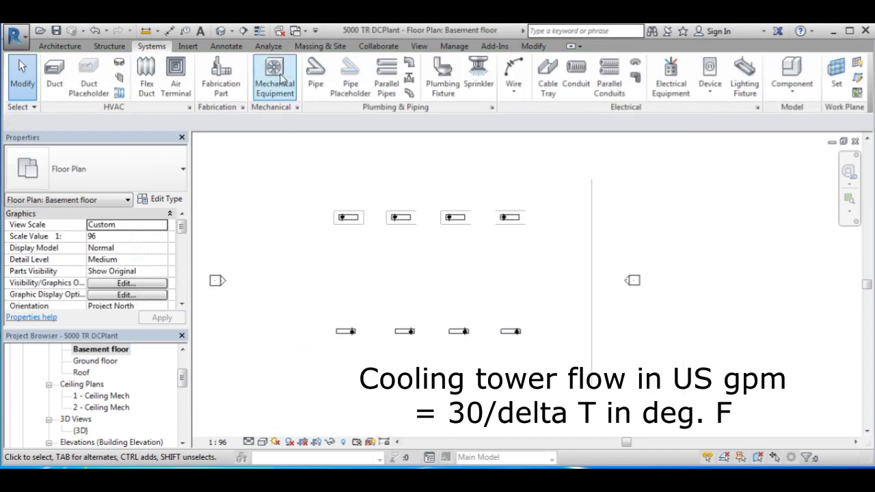
Step: Place four horizontally rotated 3750 GPM Condenser pumps in a middle row between the existing rows
click(281, 79)
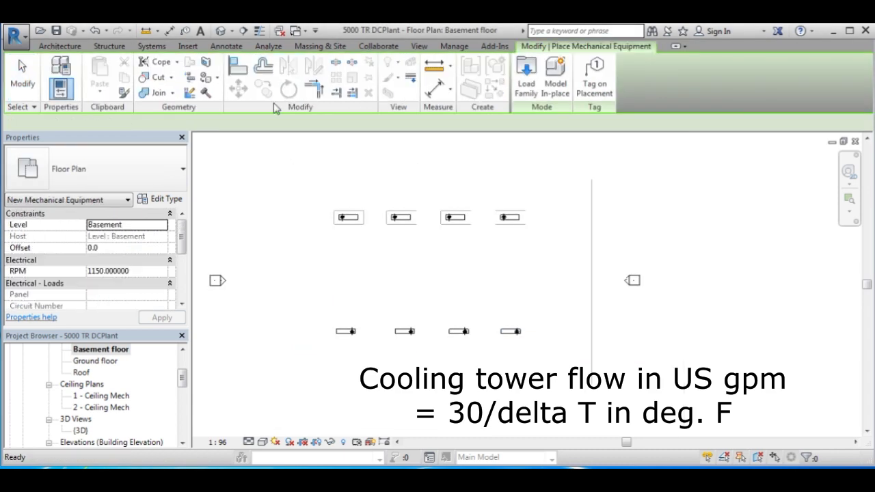
click(171, 179)
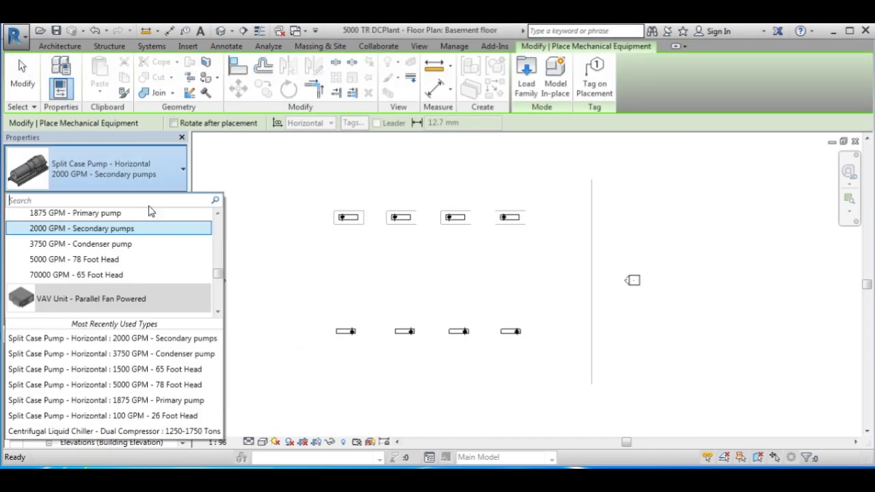
click(89, 244)
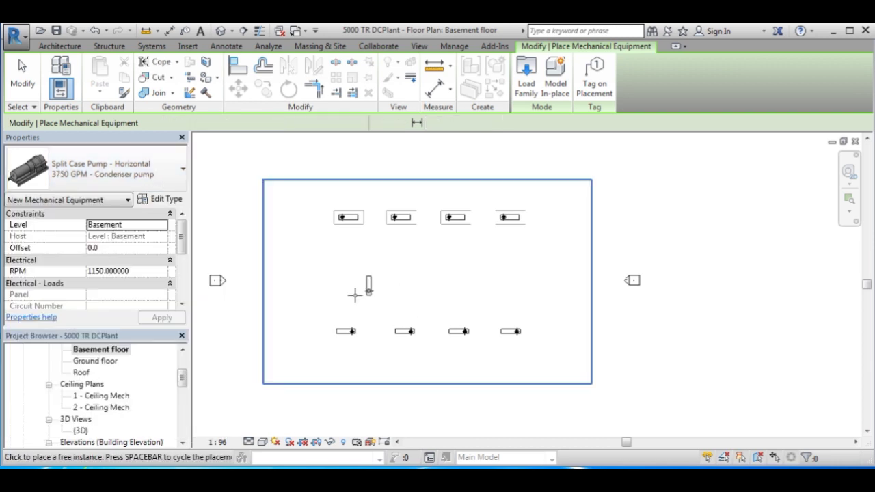
scroll(352, 298, up, 3)
key(space)
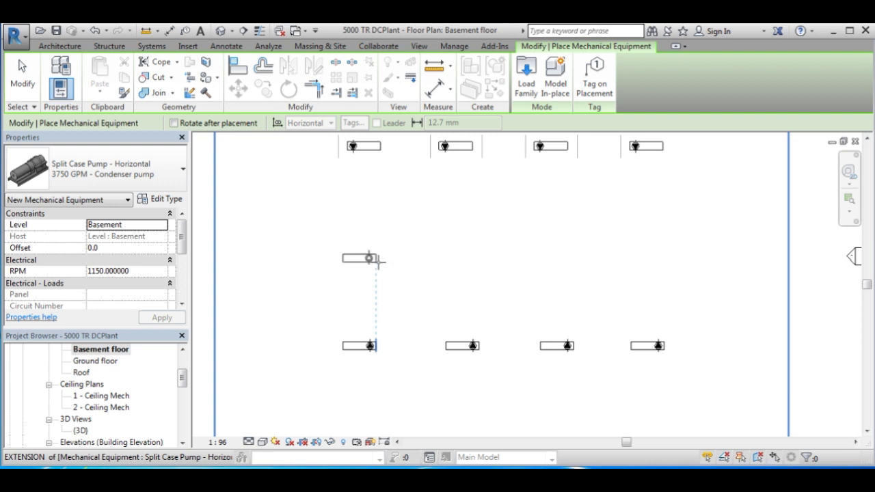
click(376, 258)
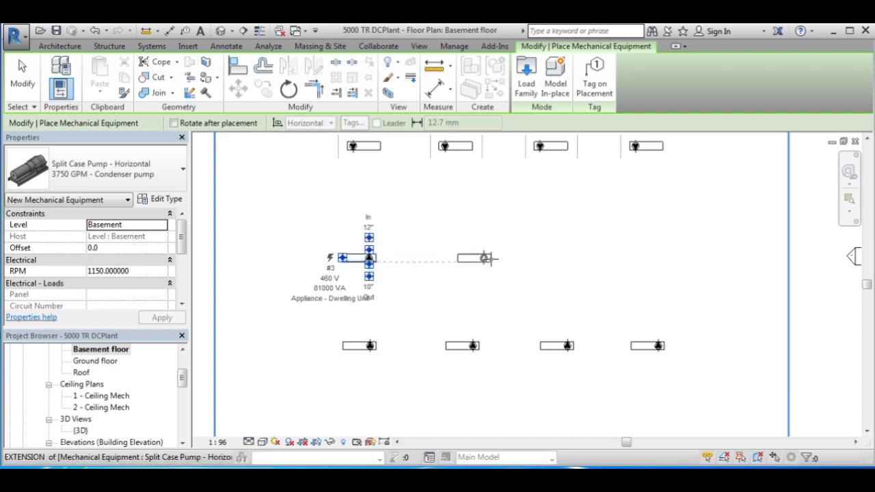
click(478, 259)
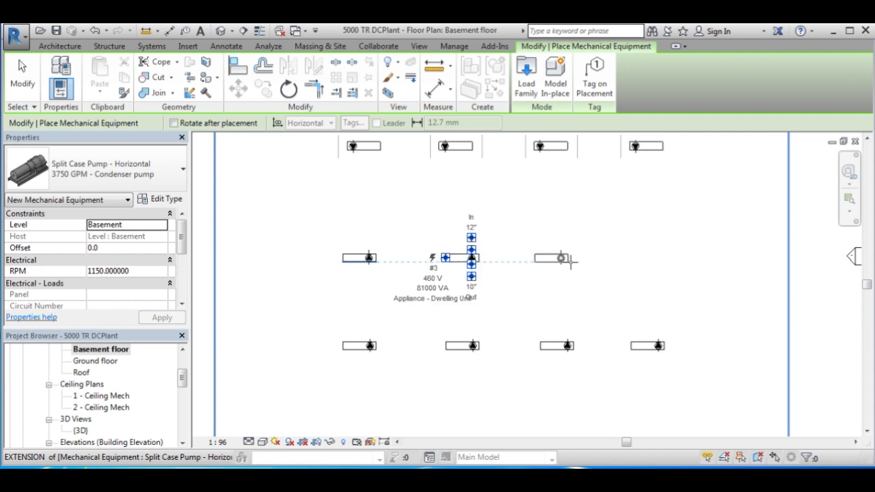
click(577, 260)
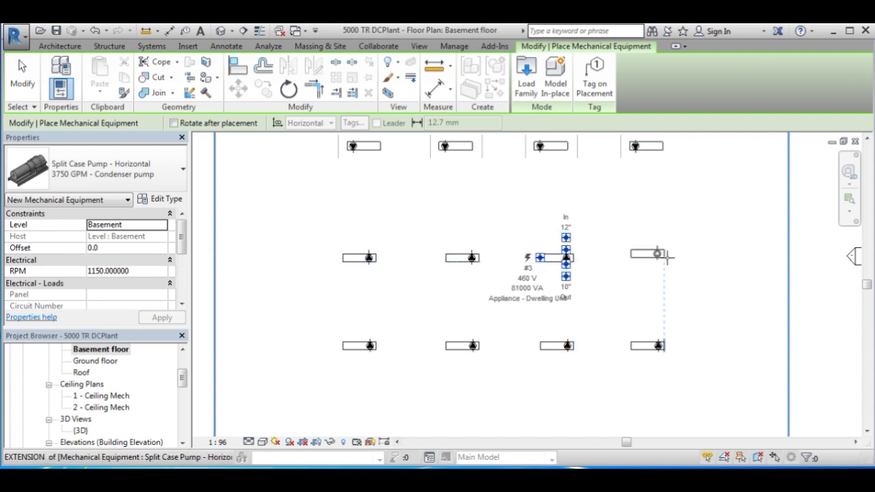
click(663, 254)
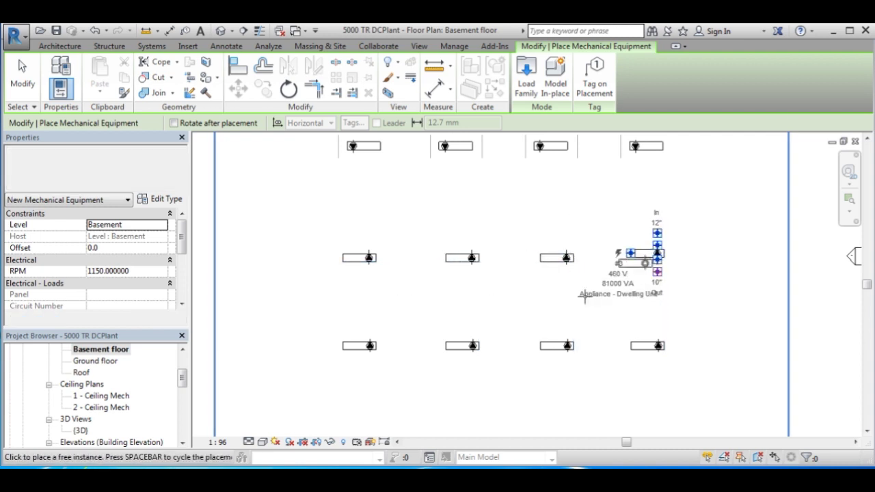
key(Escape)
scroll(391, 326, down, 2)
key(Escape)
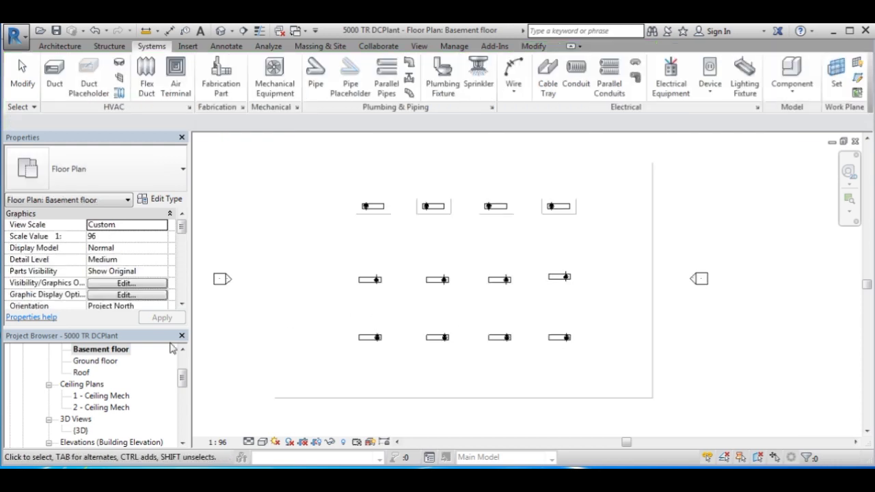
Step: Open the Ground floor plan and bring it into view
double_click(102, 363)
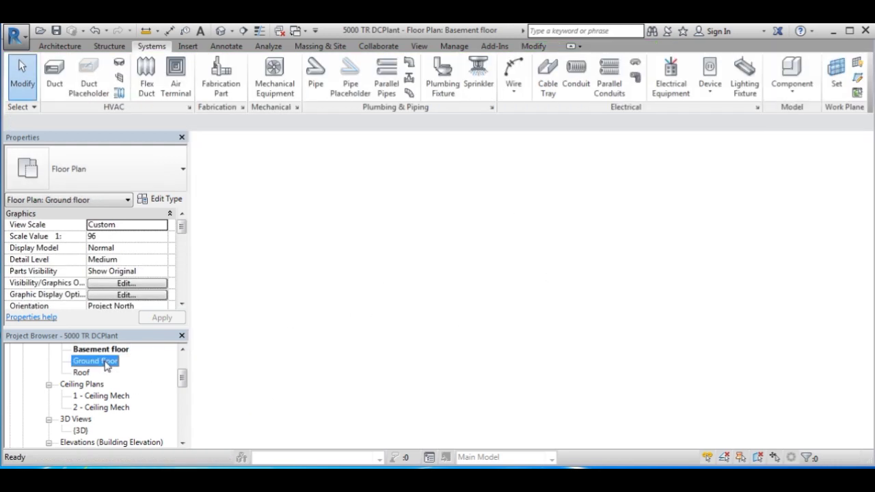
scroll(404, 384, down, 2)
middle_drag(404, 385, 365, 295)
scroll(357, 318, up, 2)
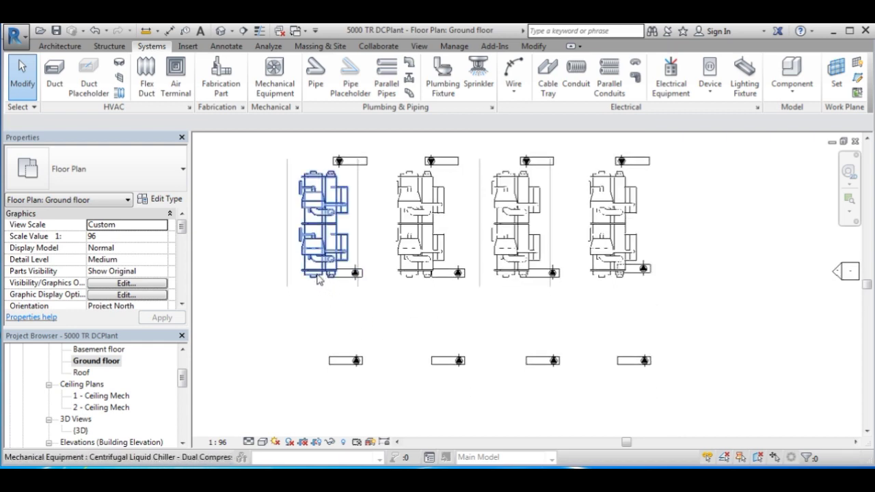
Step: Inspect the properties of a chiller, a secondary pump and the adjacent condenser pump
click(320, 279)
scroll(315, 303, up, 1)
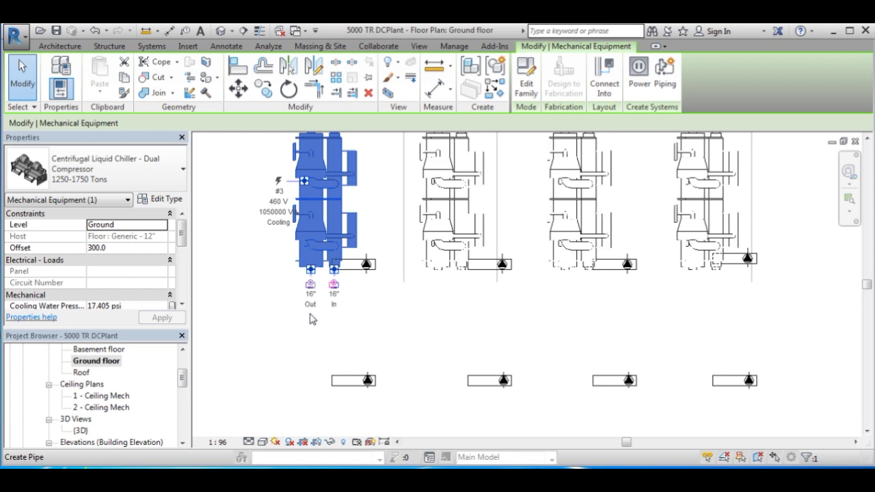
click(355, 386)
click(362, 381)
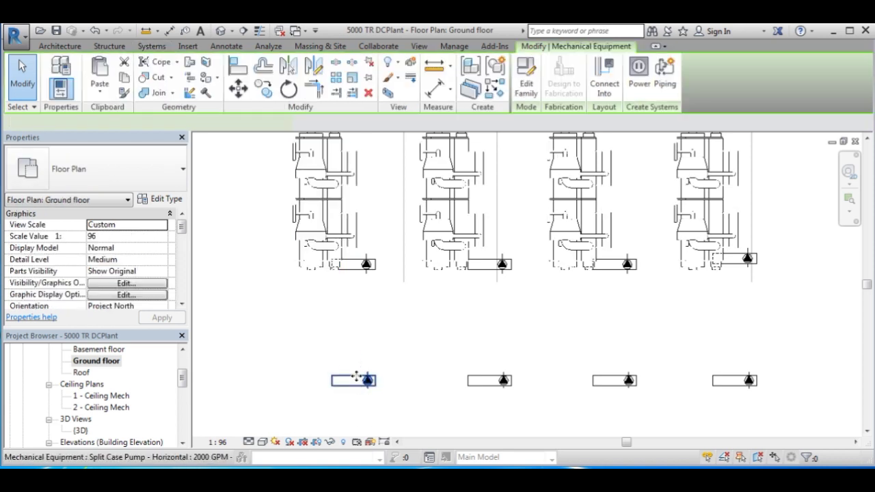
scroll(369, 360, down, 4)
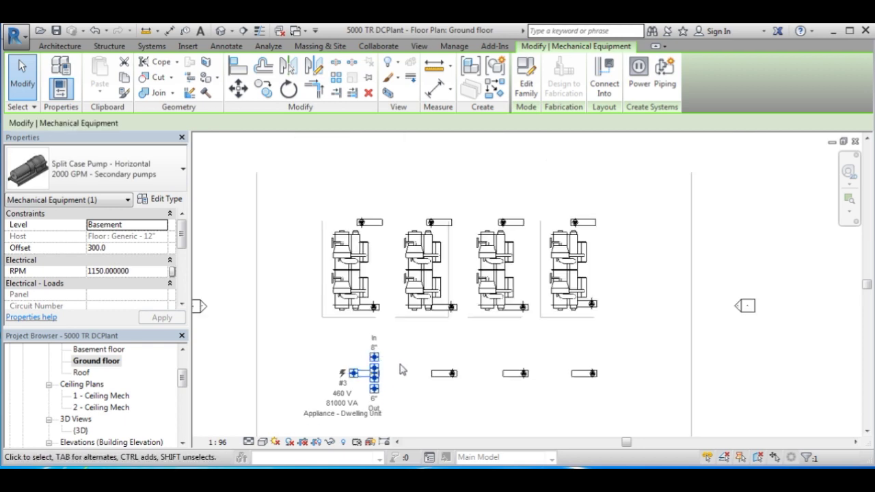
scroll(341, 345, up, 2)
click(343, 346)
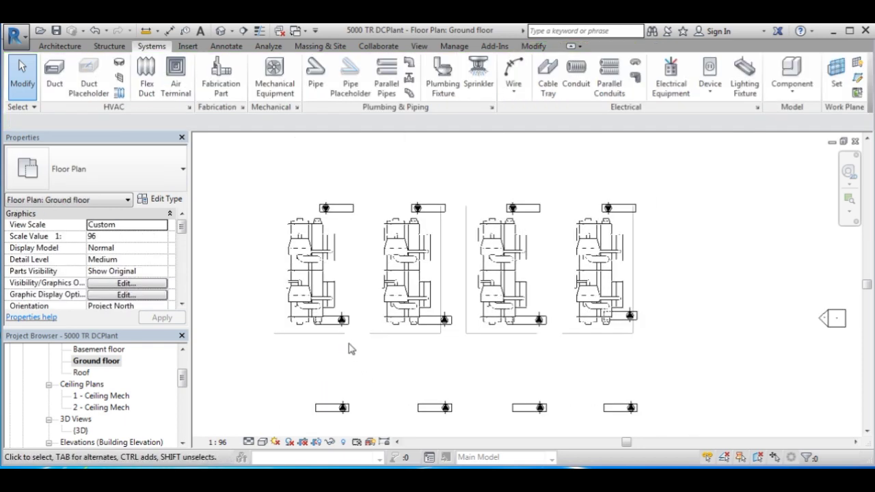
click(324, 276)
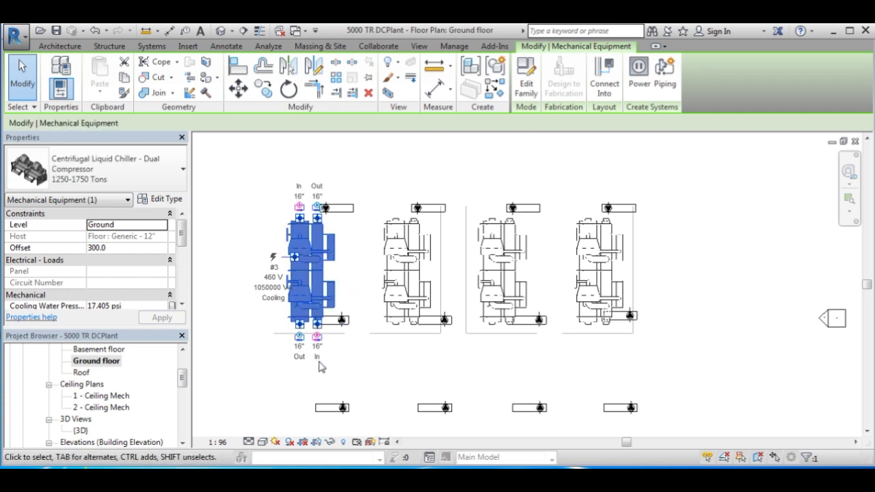
click(343, 330)
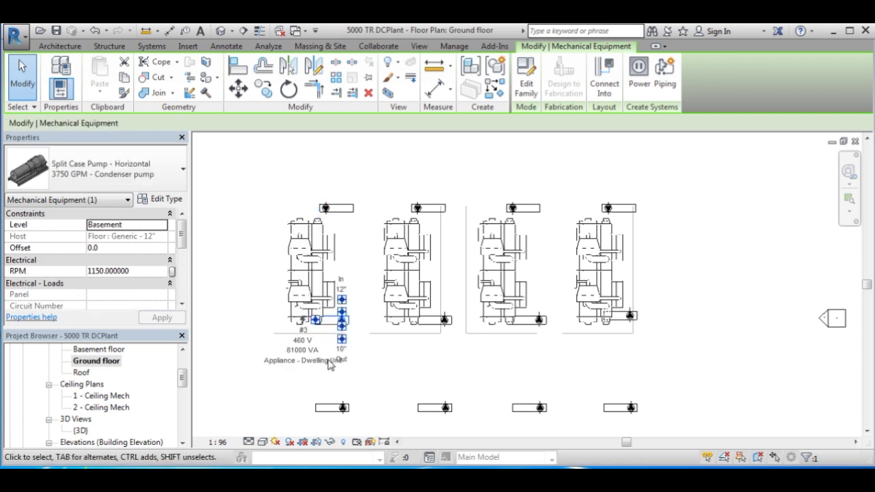
click(393, 357)
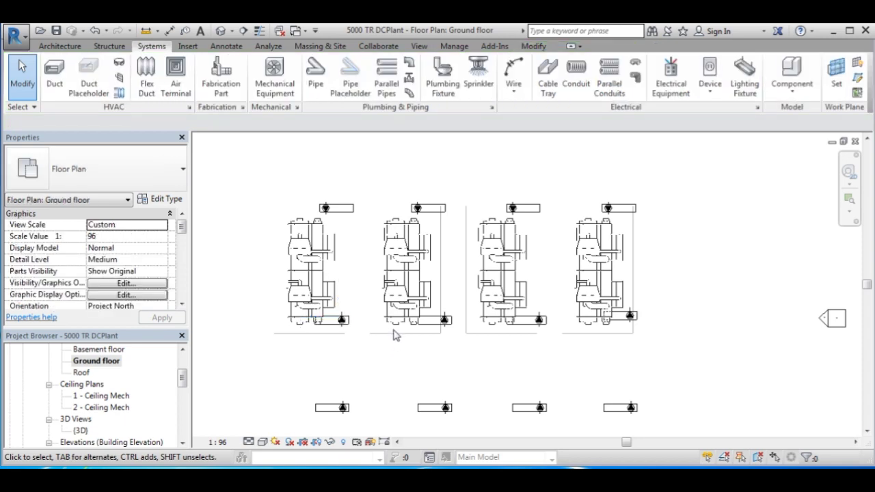
Step: Return to the Basement floor plan
scroll(444, 320, down, 2)
middle_drag(479, 322, 546, 255)
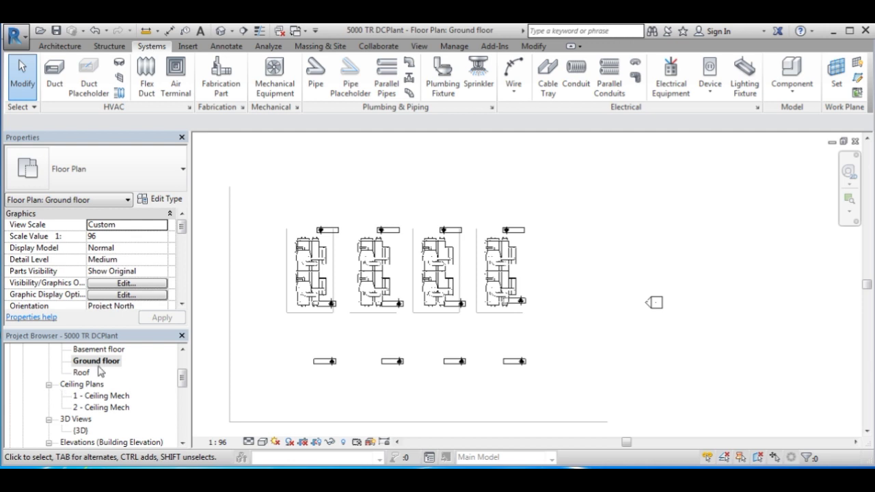
double_click(114, 350)
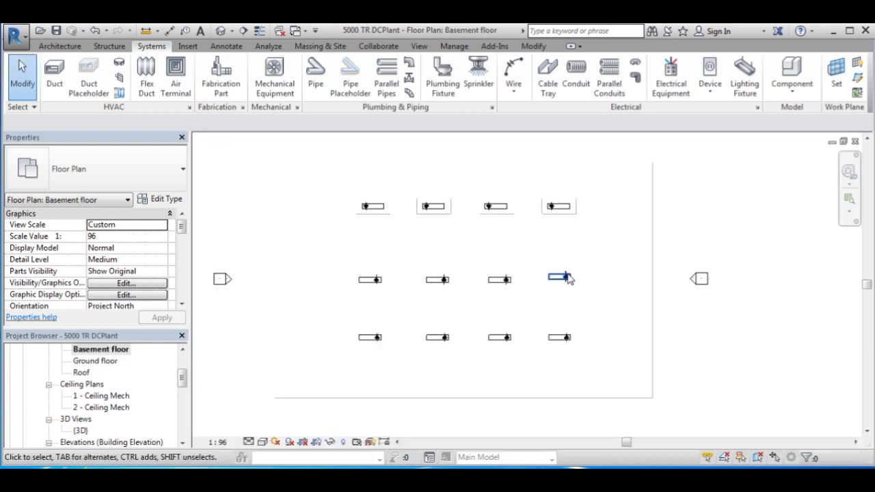
Step: Raise the four middle-row condenser pumps to an offset of 300.0
drag(587, 267, 401, 290)
drag(329, 295, 332, 296)
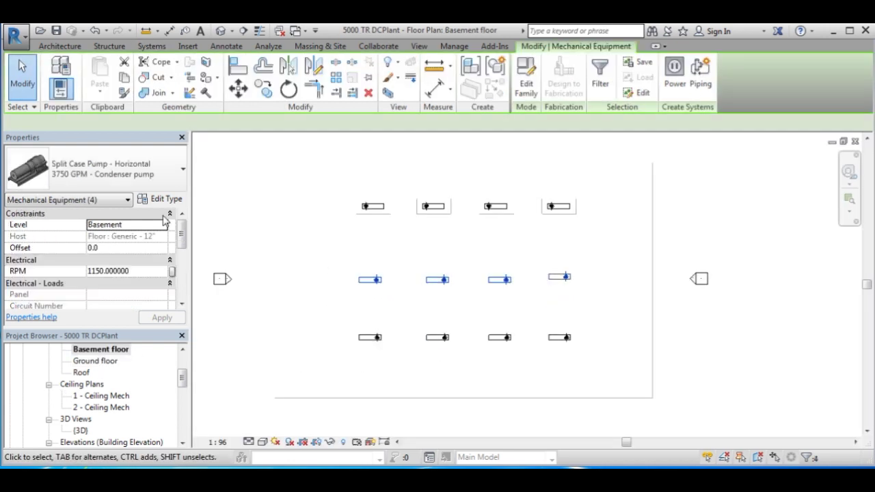
click(111, 248)
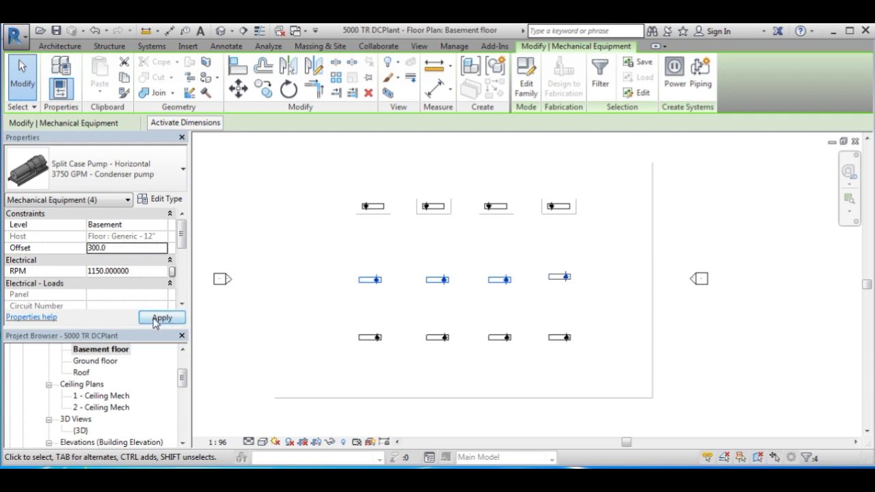
click(156, 321)
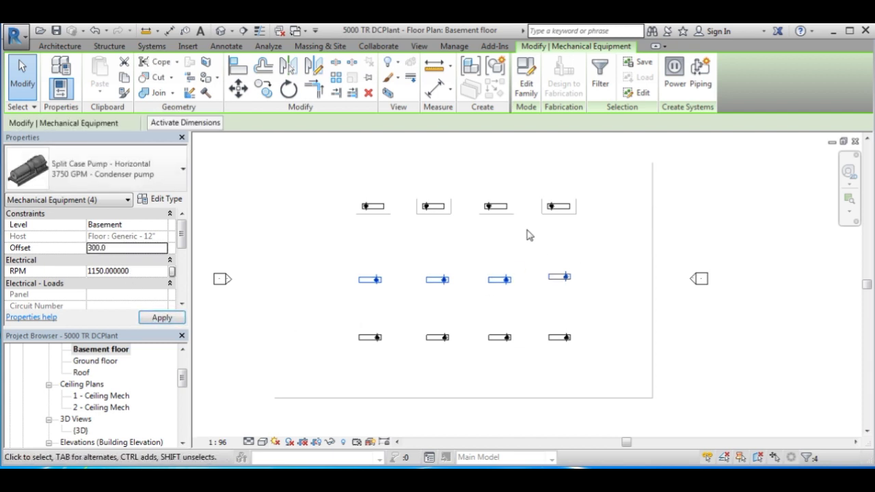
middle_drag(391, 308, 363, 286)
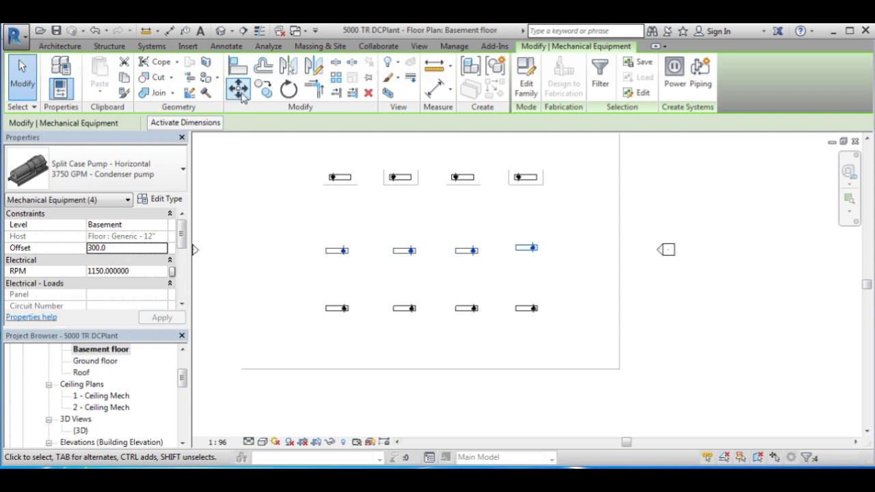
Step: Start a new architectural floor and save the project when prompted
click(66, 48)
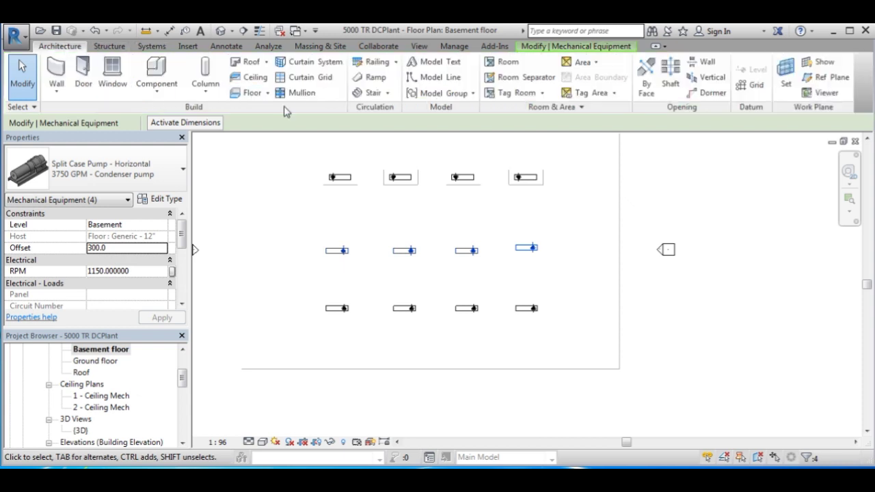
click(251, 93)
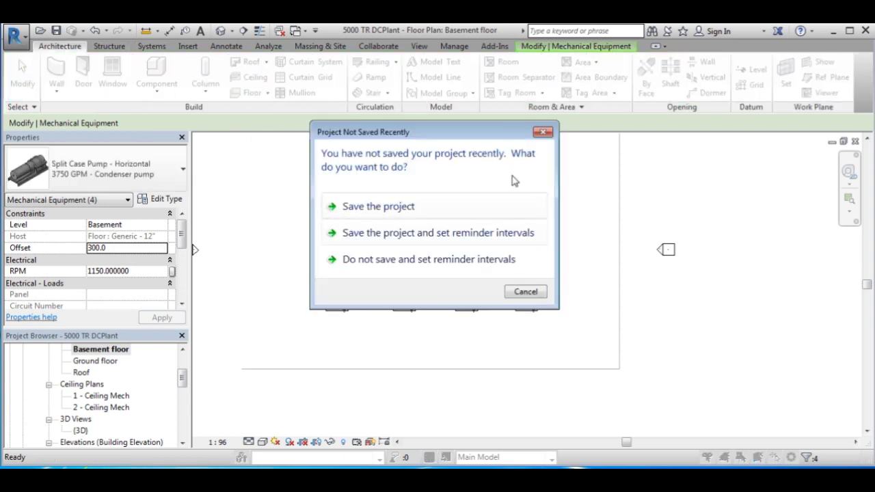
click(383, 208)
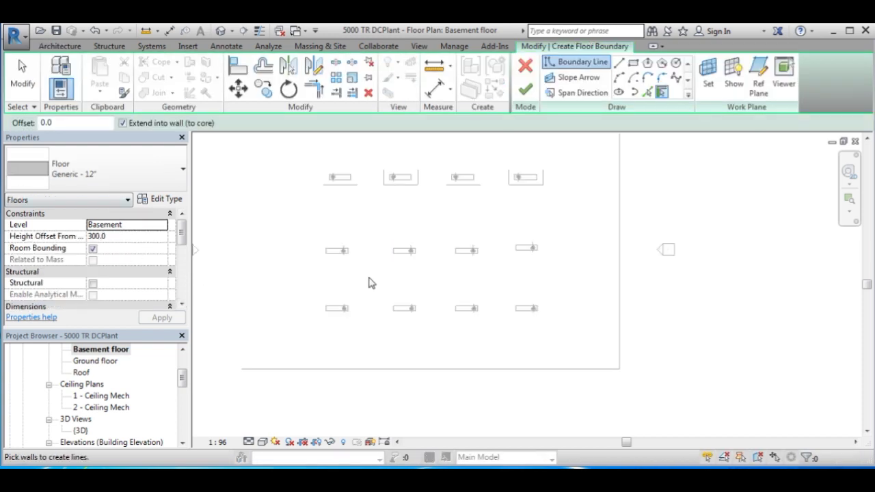
Step: Sketch a 3900 x 1800 rectangular Generic 12" floor pad around the first pump
click(633, 62)
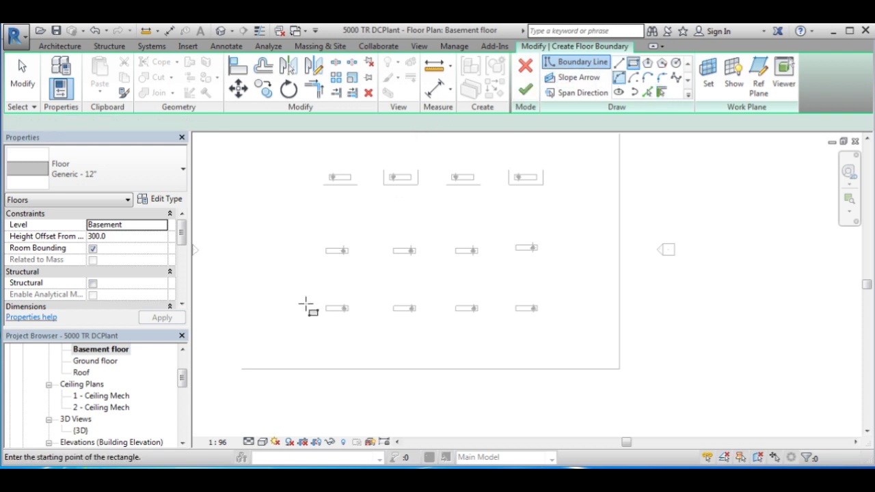
scroll(351, 236, up, 2)
mouse_move(351, 237)
middle_down()
mouse_move(333, 322)
mouse_move(309, 341)
middle_up()
scroll(298, 337, up, 1)
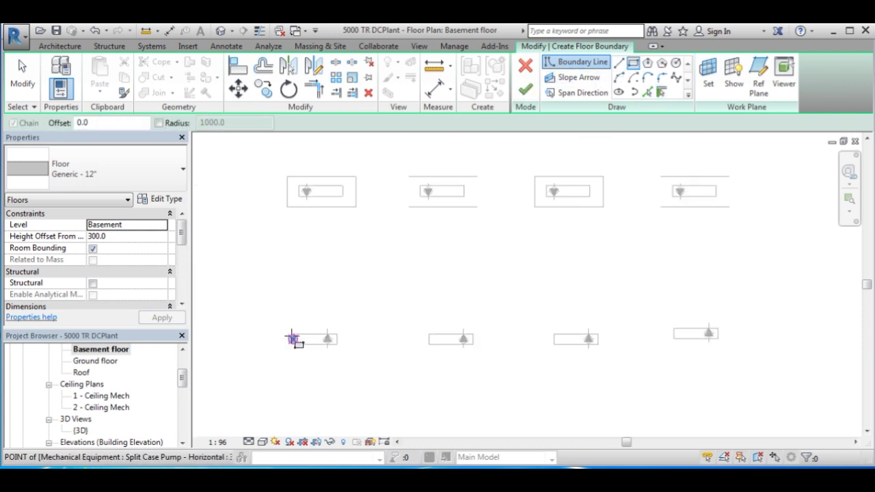
click(281, 322)
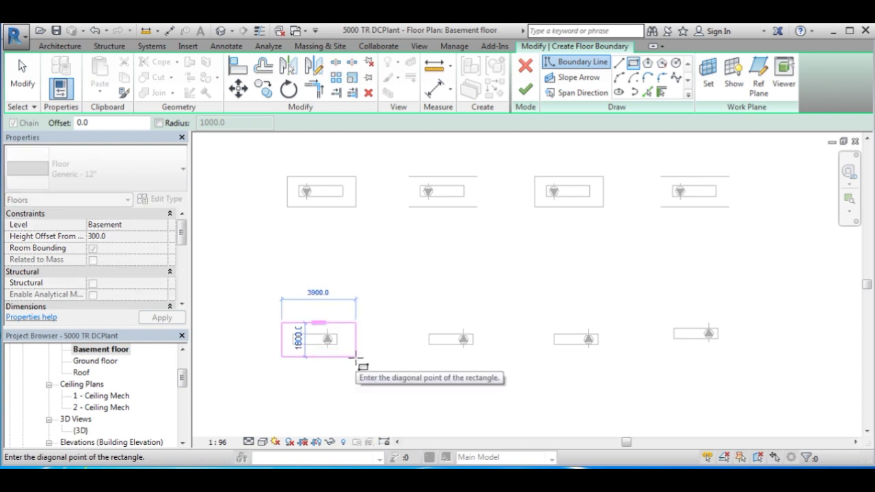
click(356, 356)
click(526, 89)
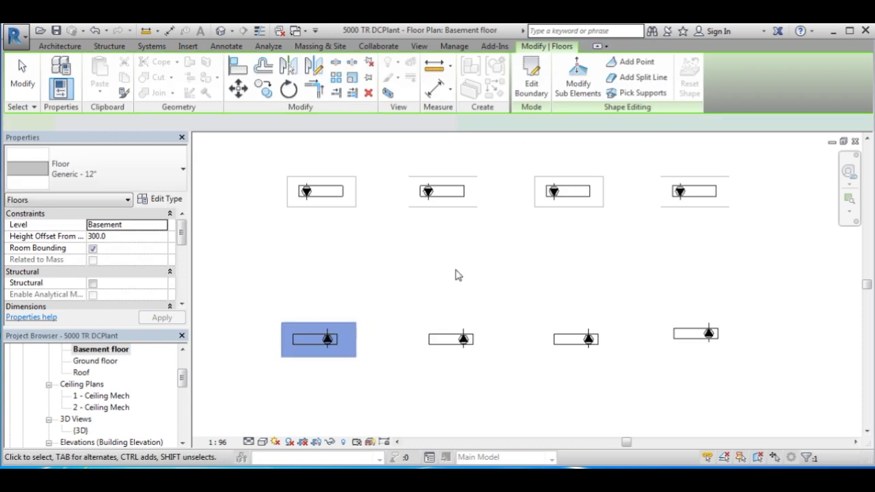
Step: Copy the floor pad under the second and third pumps with CO
key(c)
key(o)
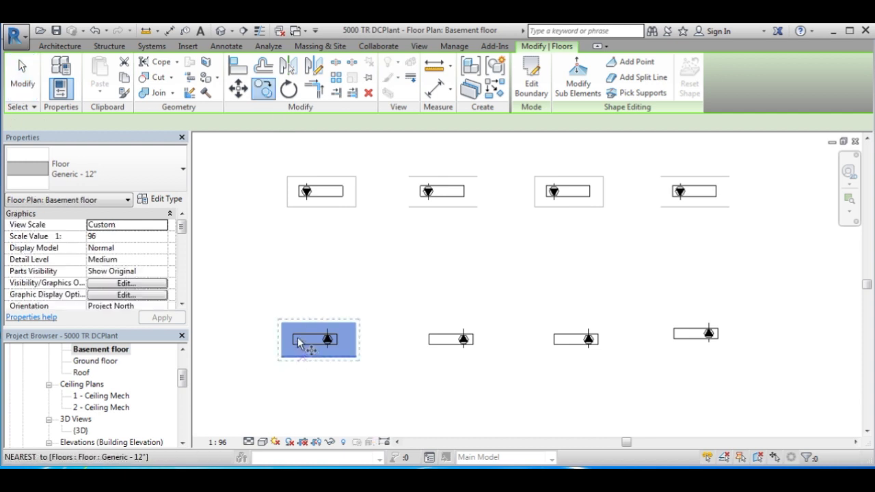
click(295, 347)
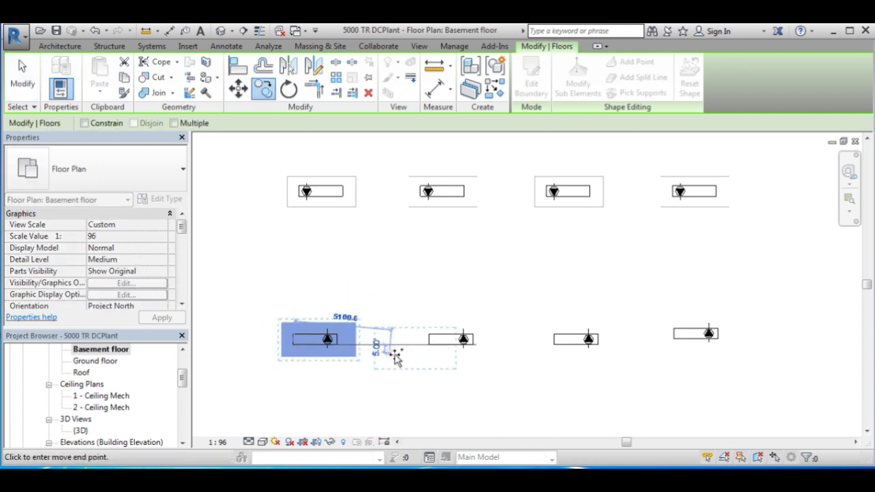
click(429, 345)
click(429, 346)
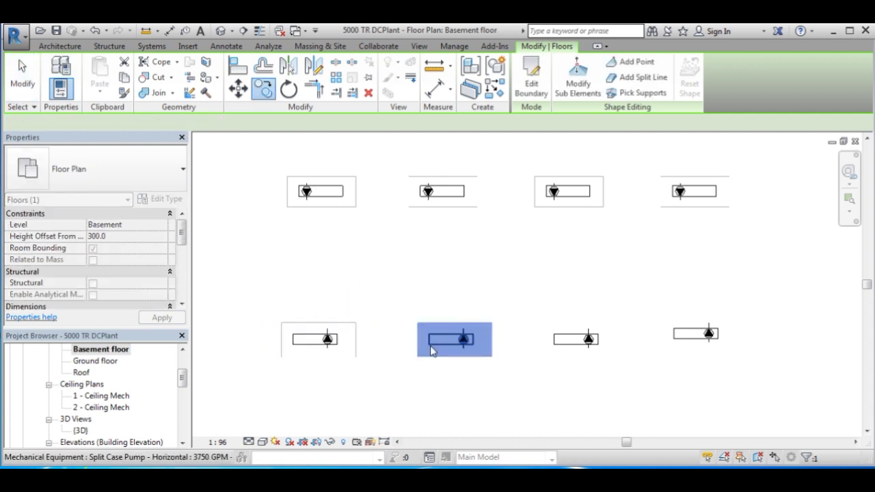
key(c)
key(o)
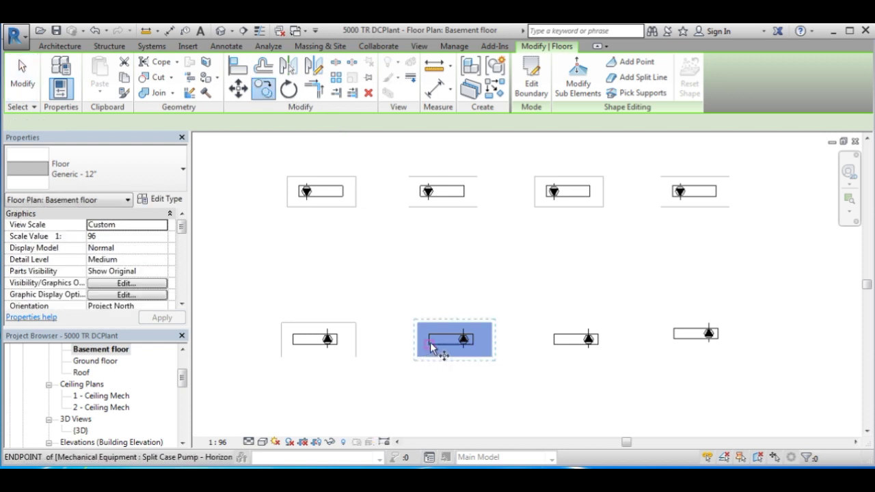
click(429, 345)
click(557, 346)
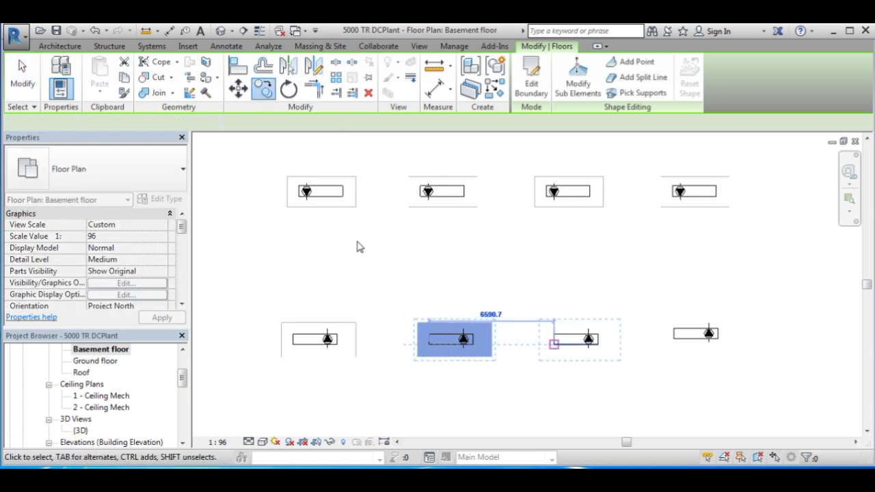
key(Escape)
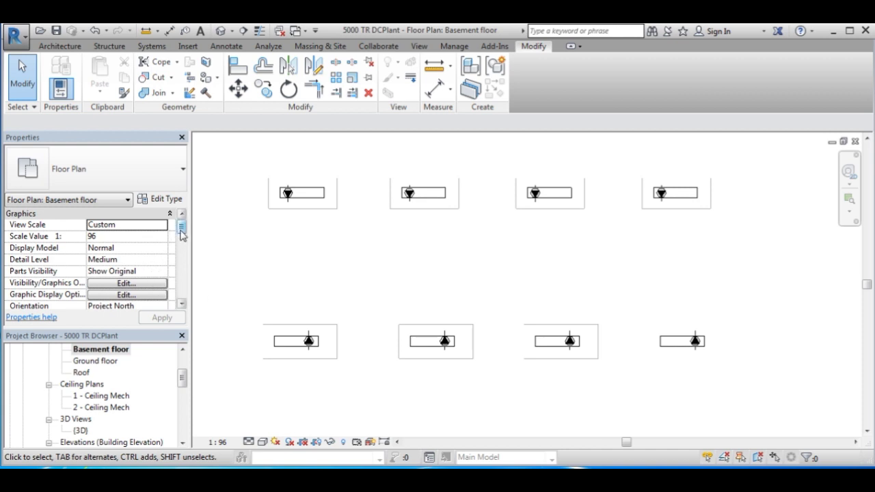
Step: Switch the Basement view's discipline to Architectural
click(181, 304)
scroll(168, 267, down, 2)
click(162, 237)
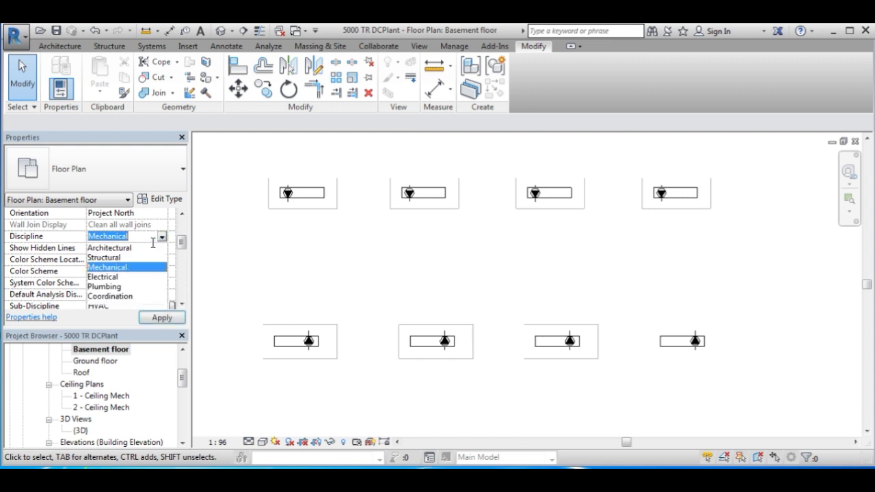
click(146, 247)
click(162, 318)
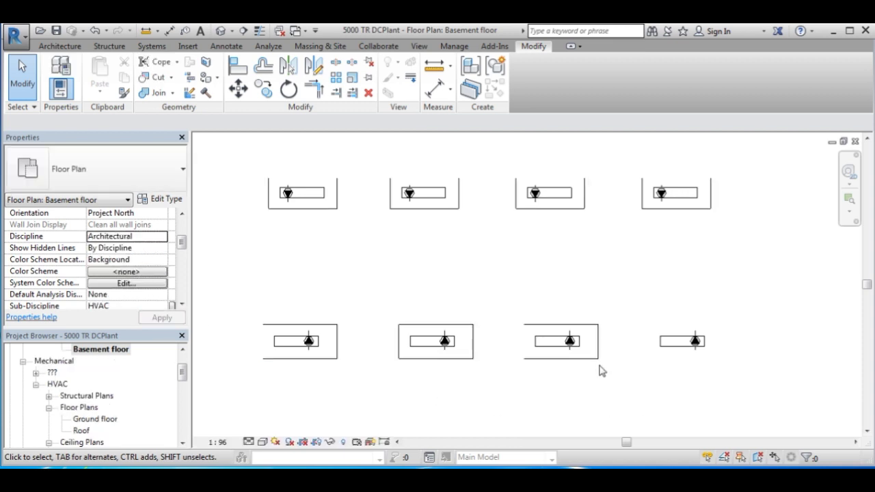
Step: Copy the third floor pad under the fourth pump
click(576, 363)
click(263, 89)
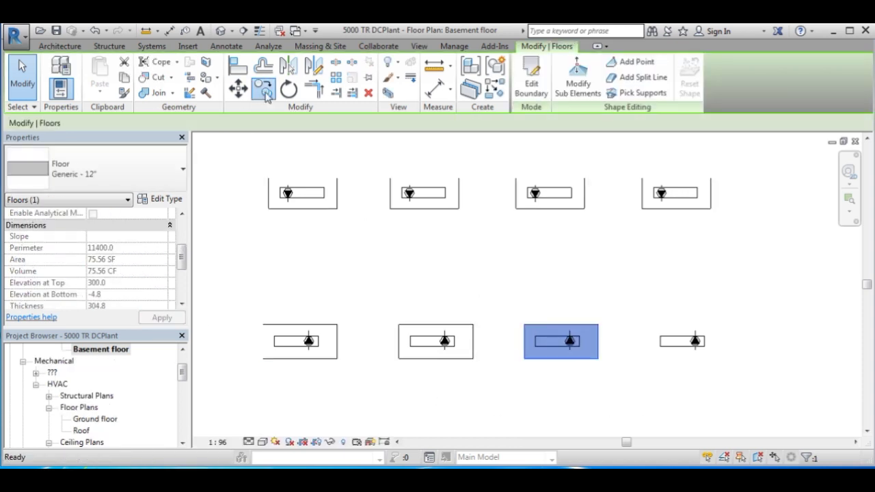
click(537, 319)
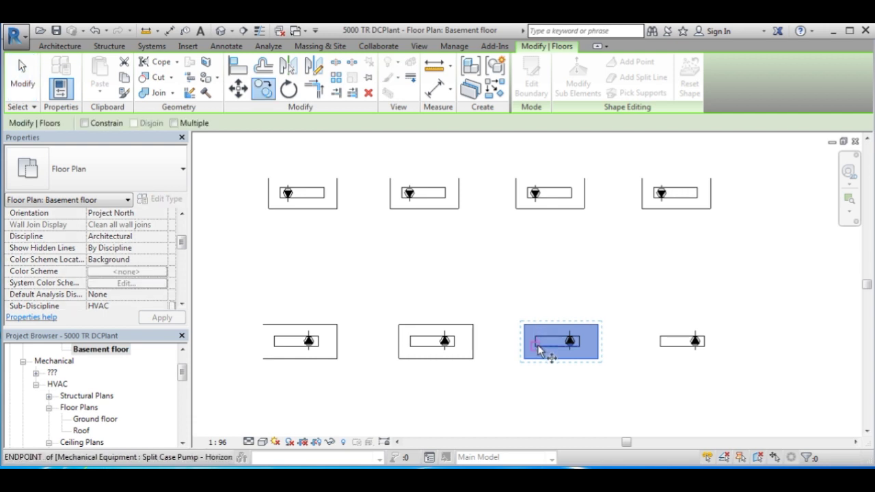
click(660, 345)
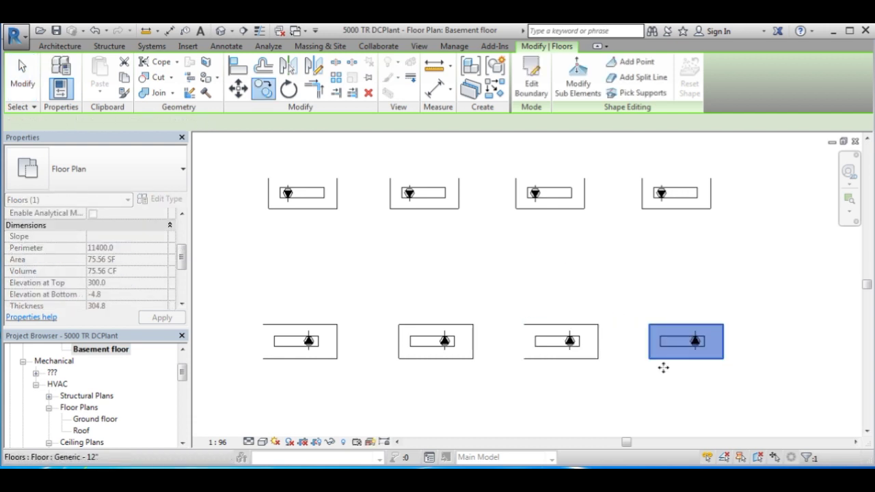
Step: Copy all four floor pads 4200 over to the neighbouring pump row
ctrl+click(567, 357)
ctrl+click(470, 357)
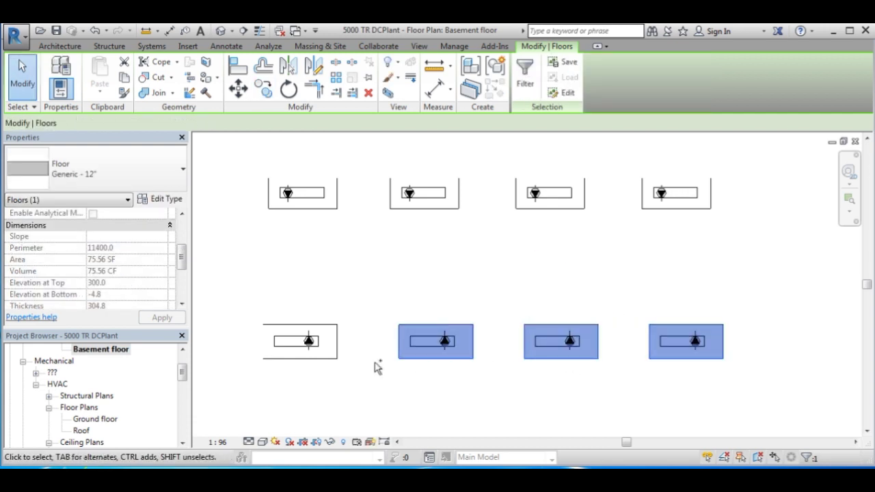
ctrl+click(330, 360)
click(263, 89)
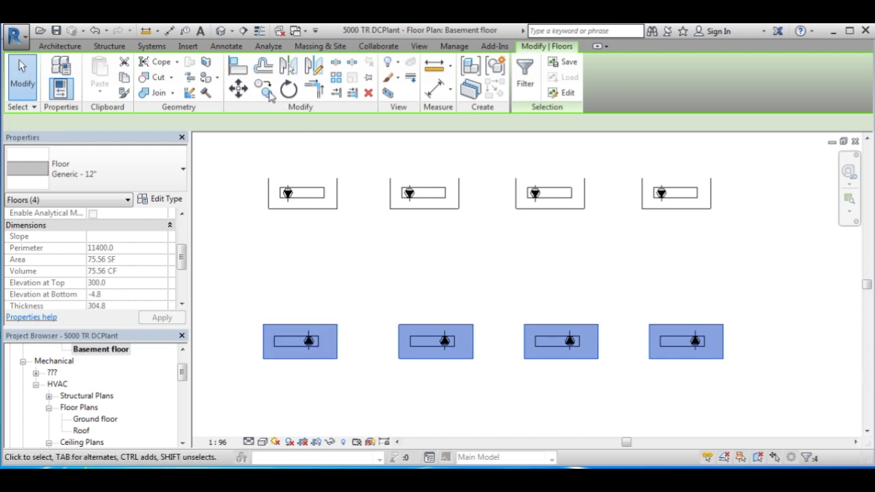
click(419, 350)
middle_drag(407, 409, 406, 296)
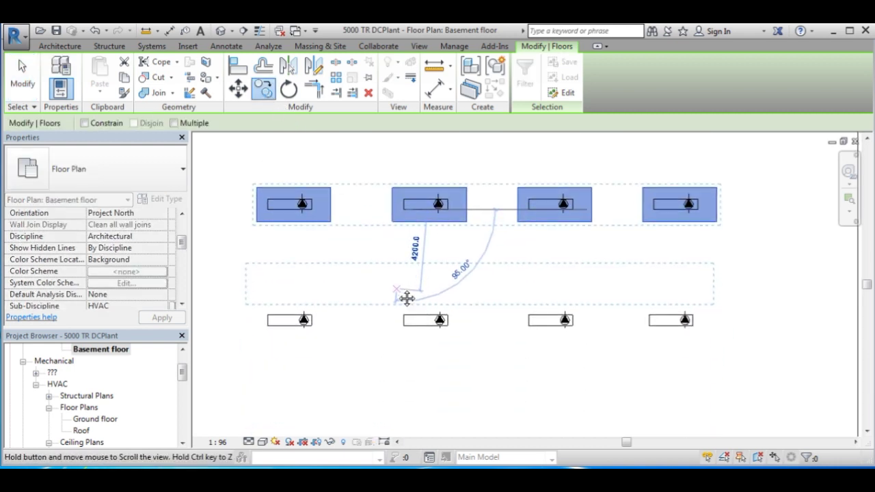
click(403, 331)
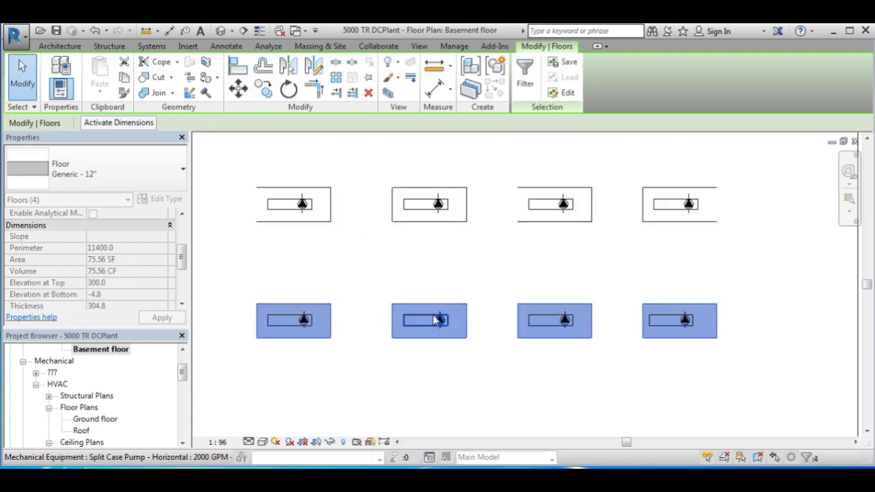
key(Escape)
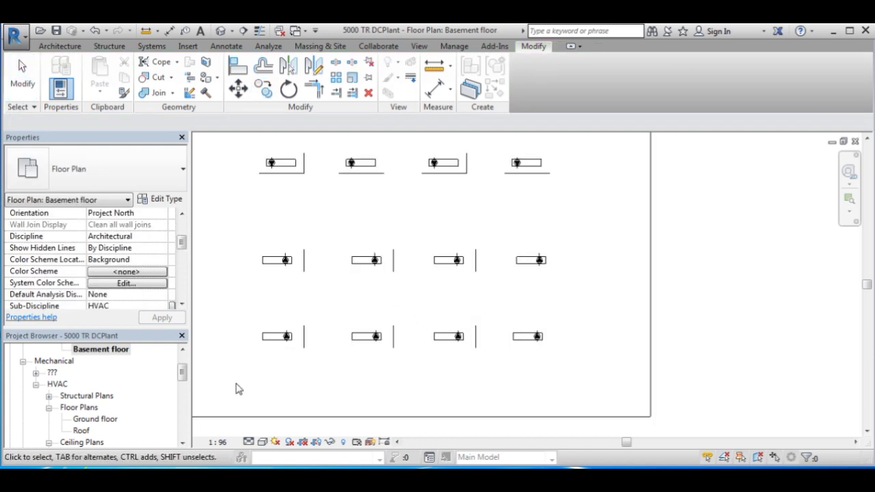
key(Escape)
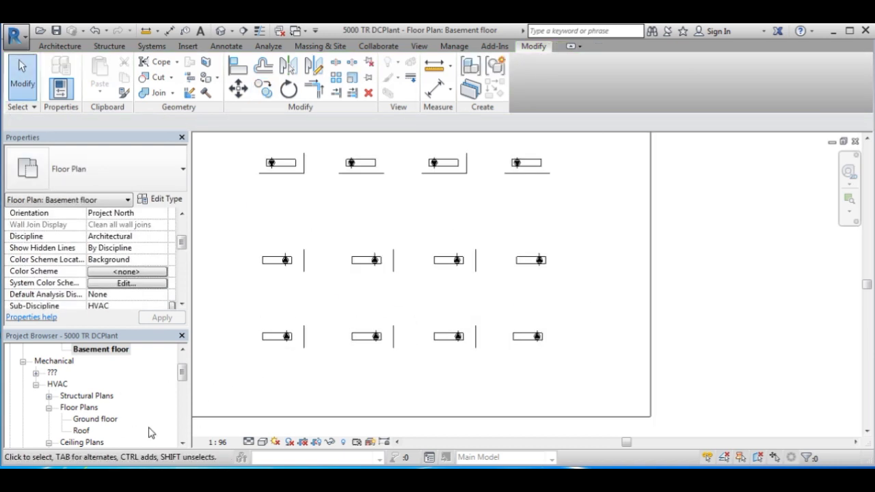
Step: Set the Basement plan's discipline back to Mechanical
click(161, 237)
click(130, 267)
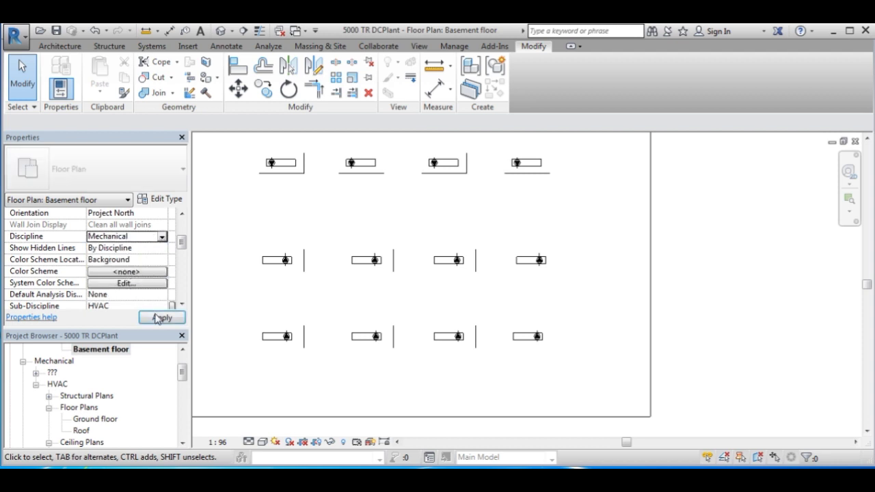
click(162, 318)
drag(182, 376, 183, 396)
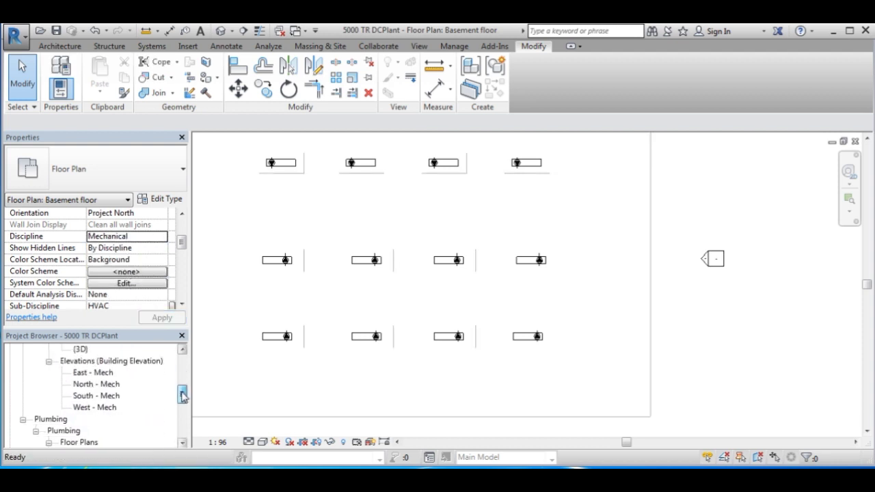
Step: Review the East - Mech elevation, then open the Roof floor plan
double_click(94, 373)
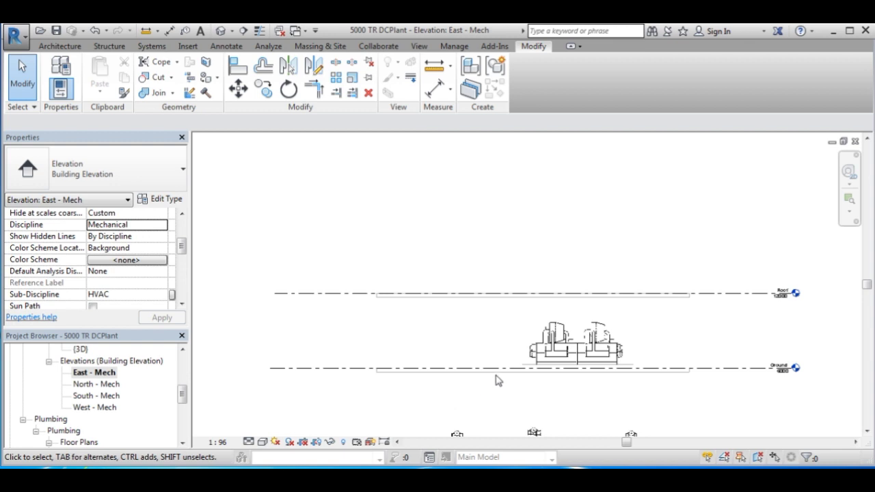
scroll(570, 393, up, 3)
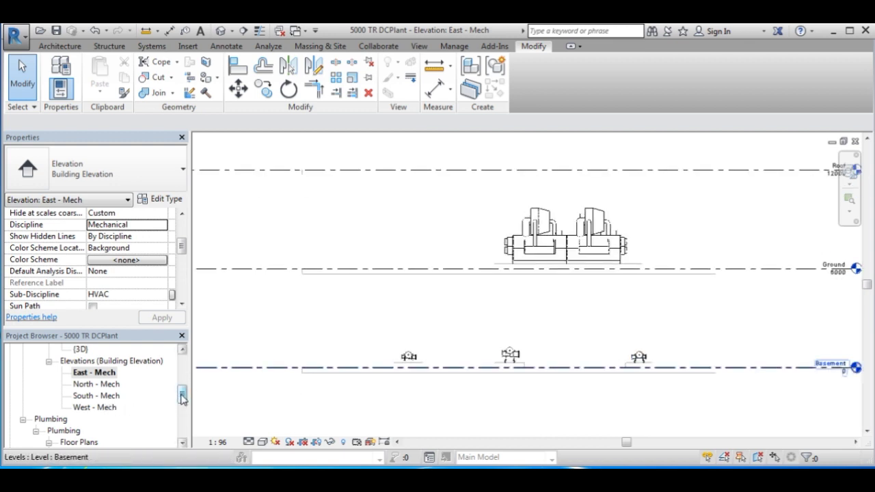
drag(182, 396, 185, 381)
double_click(81, 384)
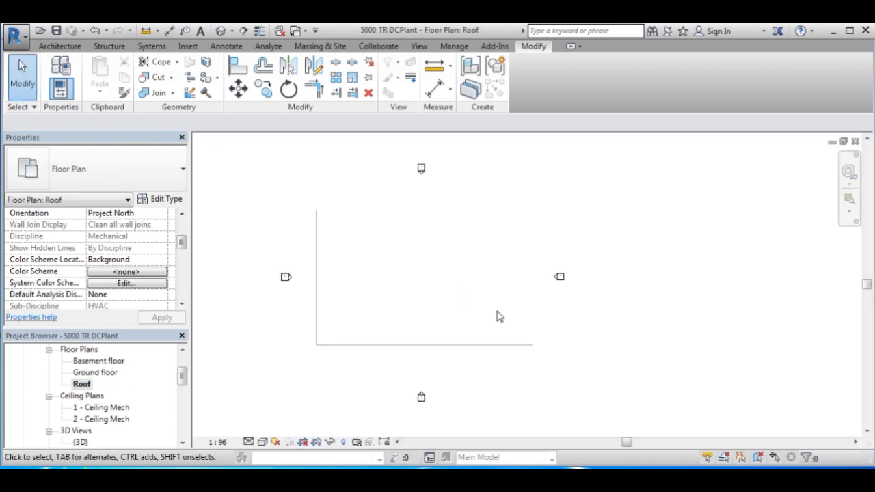
Step: Set the Roof plan's view range Bottom and View Depth Level both to Unlimited
scroll(453, 279, down, 3)
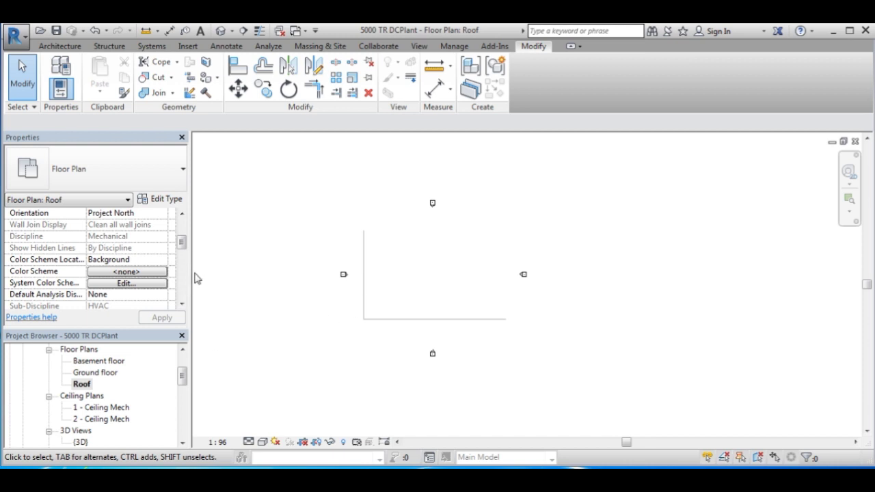
scroll(179, 224, down, 5)
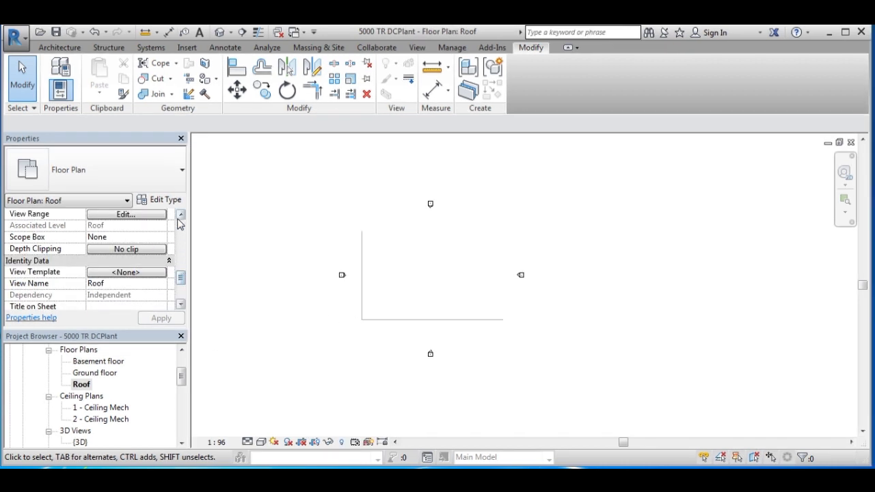
click(125, 214)
click(566, 232)
click(581, 264)
click(593, 268)
click(592, 305)
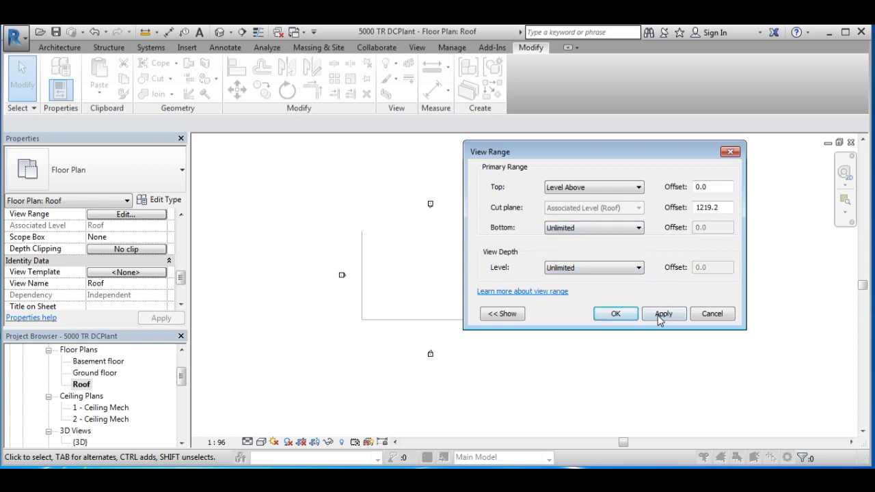
click(660, 318)
click(615, 314)
scroll(499, 270, up, 4)
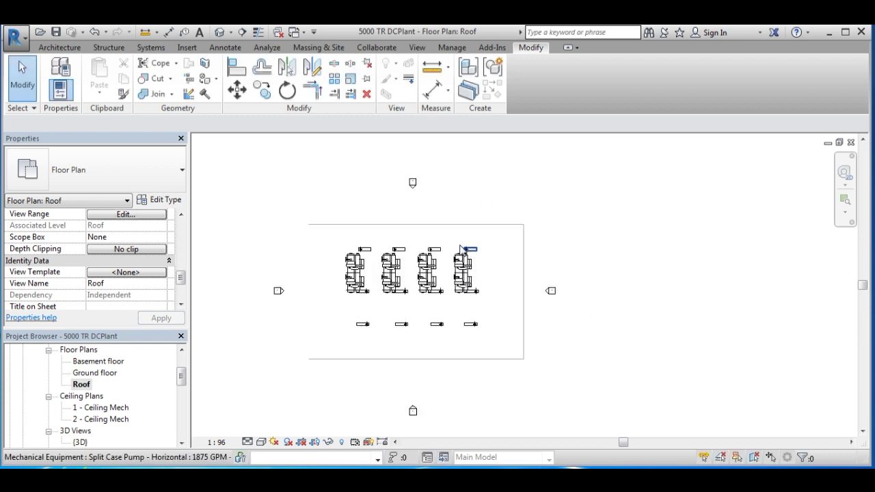
scroll(482, 274, up, 1)
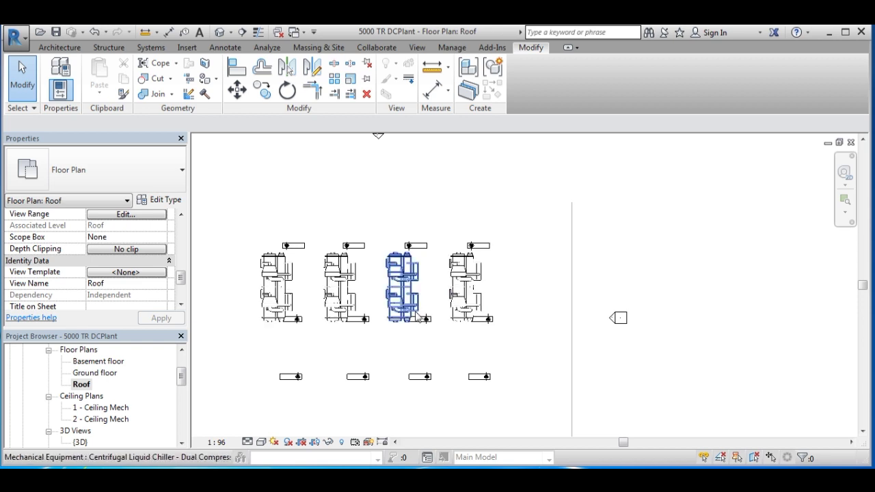
Step: Start placing Mechanical Equipment from the Systems tab, keeping the current pump type
click(150, 47)
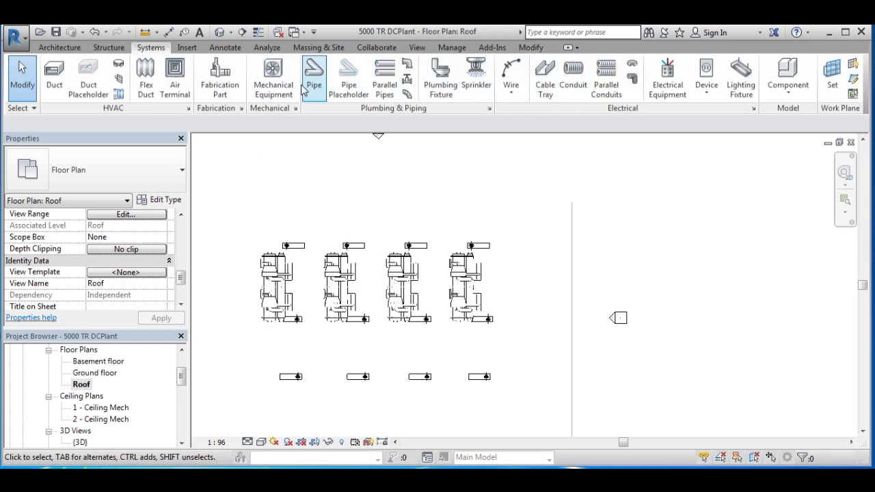
click(274, 75)
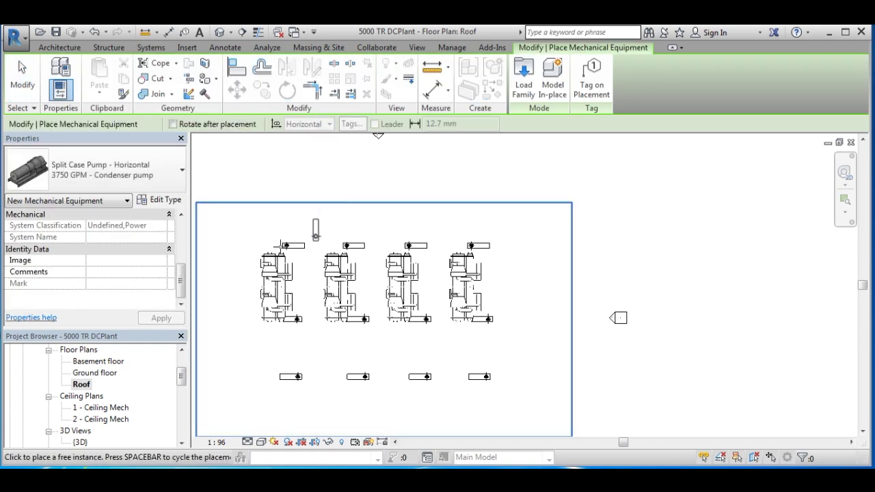
click(176, 187)
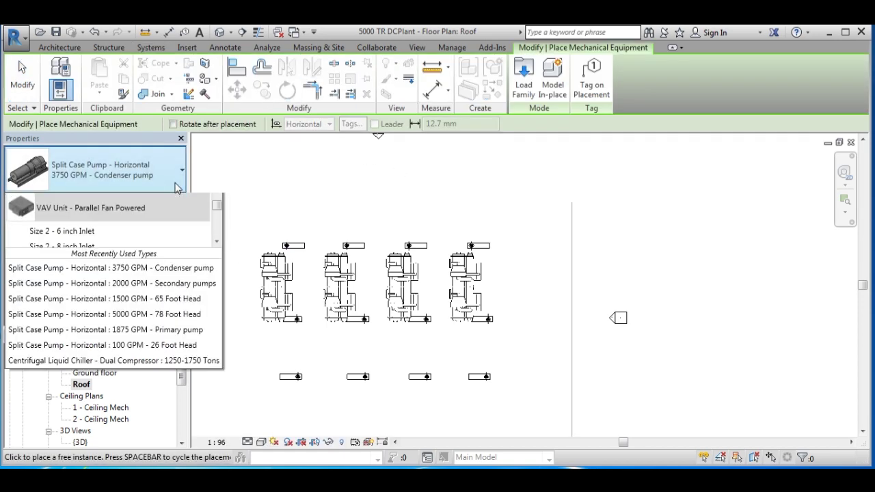
click(159, 185)
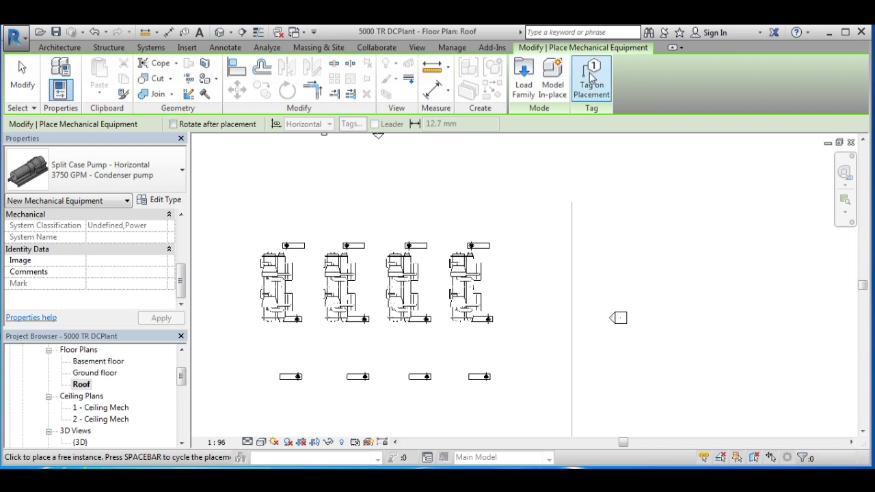
Step: Load Cooling Tower - Counterflow from Mechanical > MEP > Water-Side Components > Cooling Towers
click(524, 75)
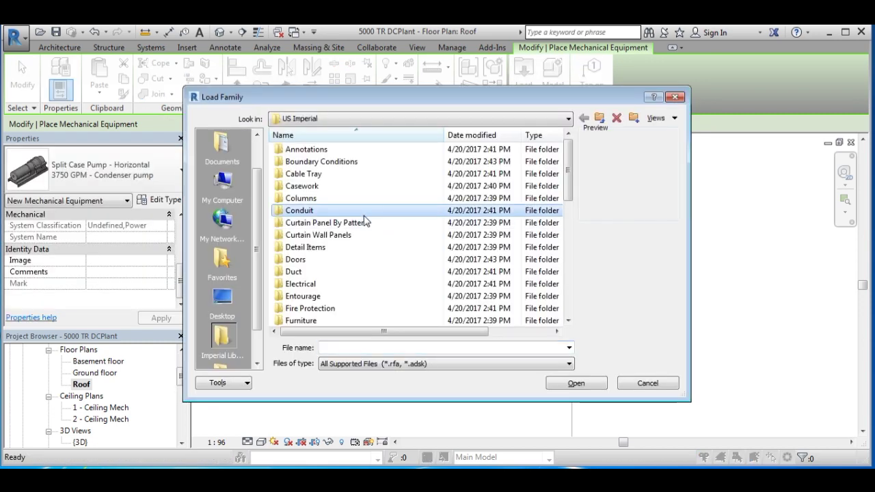
scroll(342, 216, down, 5)
double_click(316, 165)
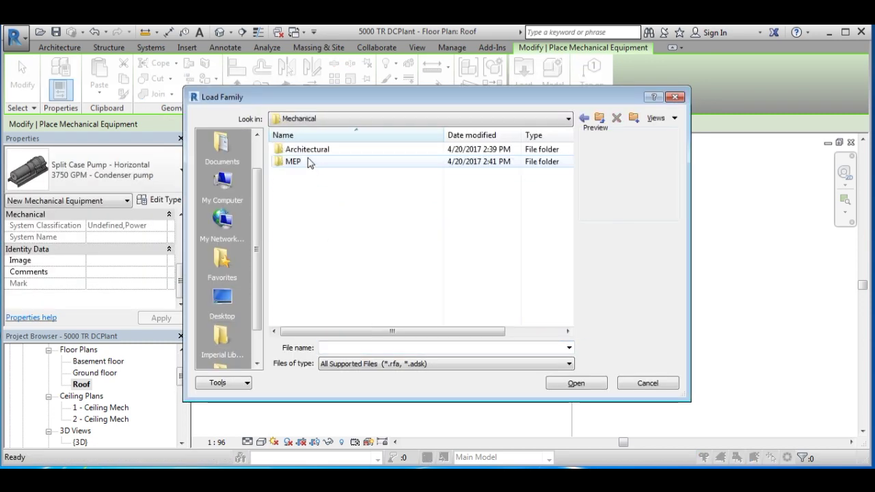
double_click(308, 161)
double_click(304, 186)
click(298, 175)
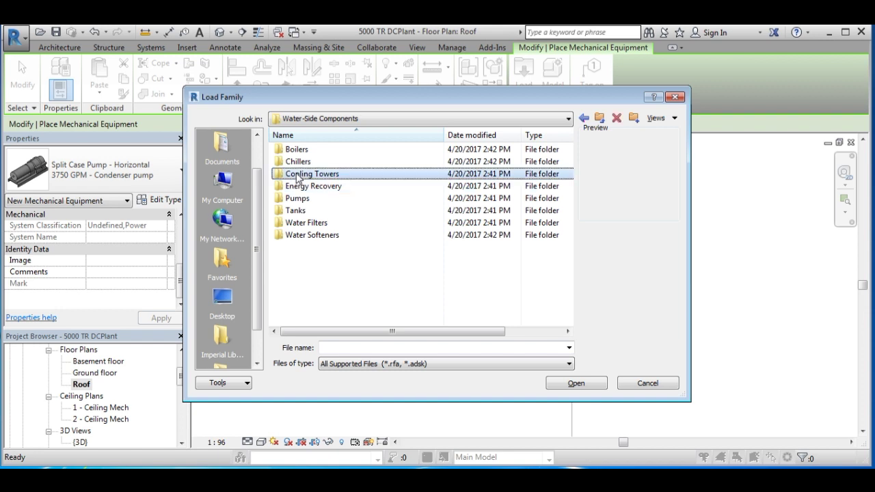
double_click(298, 175)
click(314, 199)
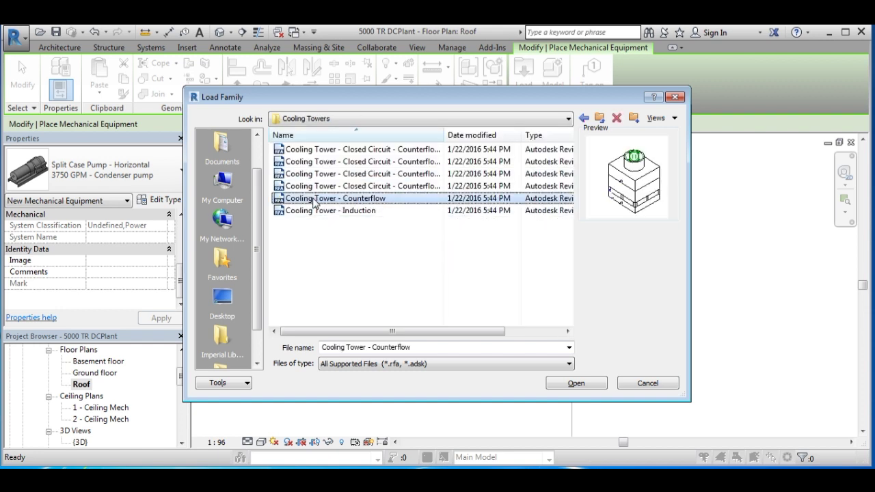
click(577, 384)
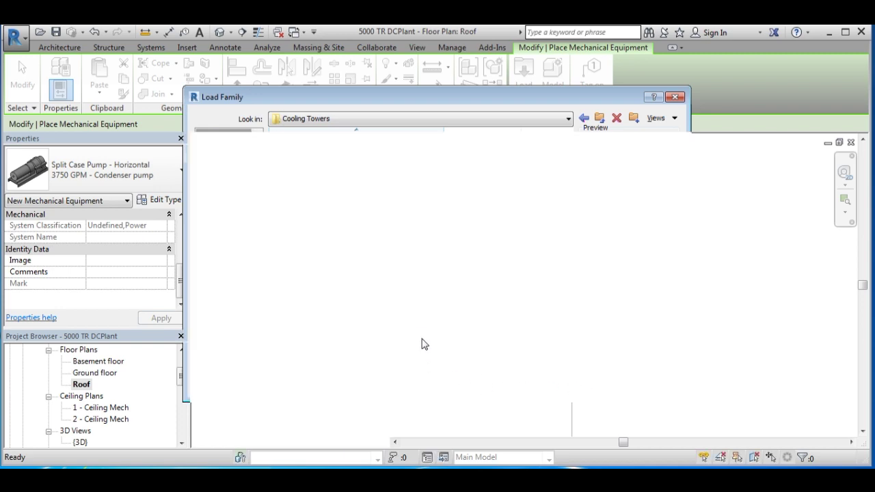
Step: Place one Cooling Tower - Counterflow 1250 Tons at the first chiller on the Roof plan
click(175, 179)
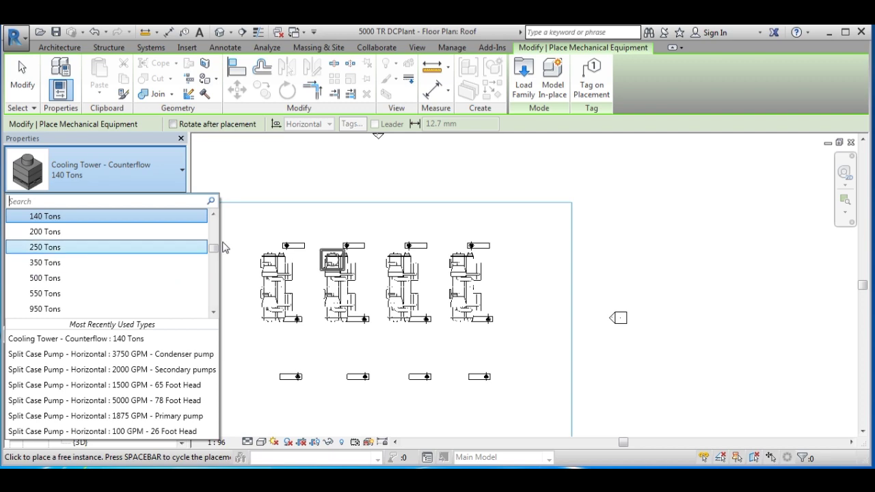
click(213, 313)
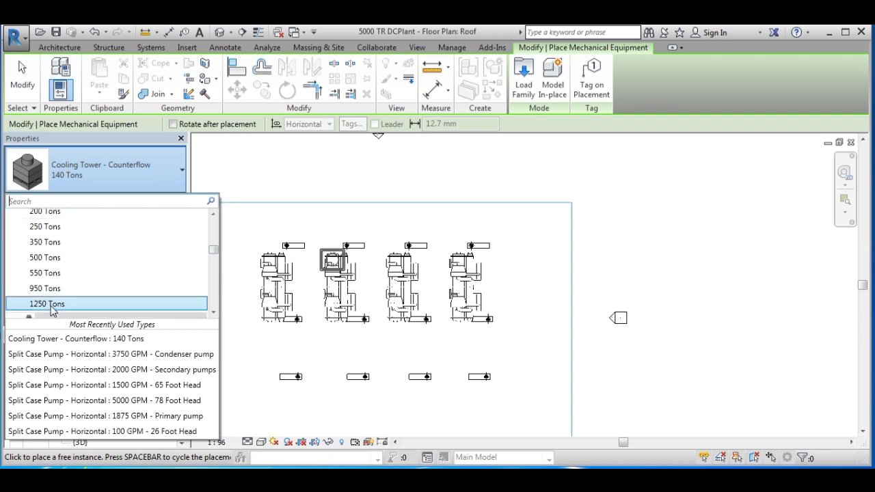
click(58, 312)
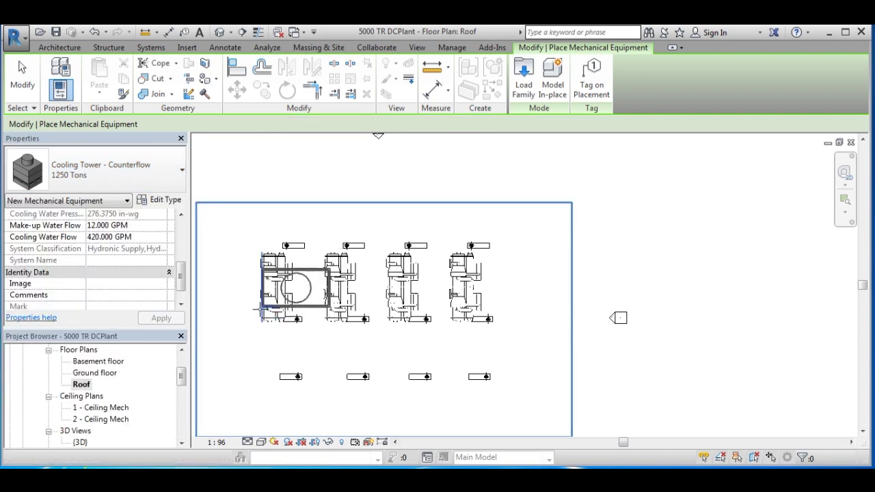
middle_drag(248, 301, 295, 296)
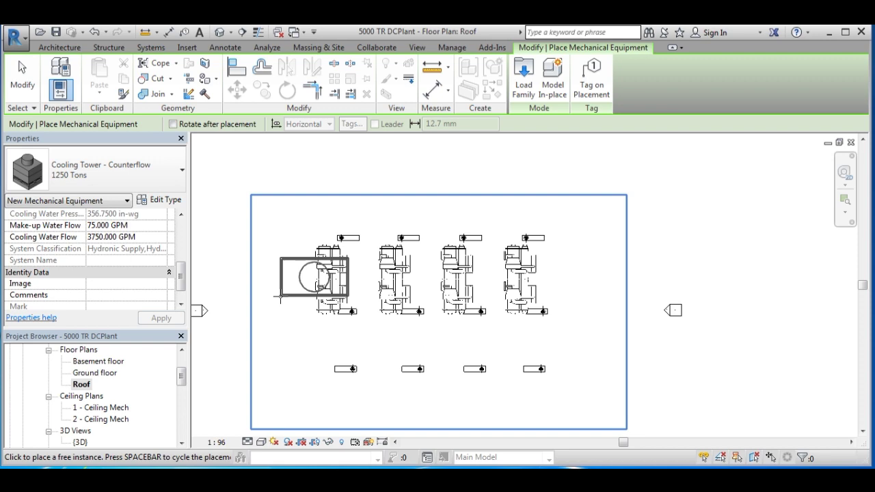
click(283, 303)
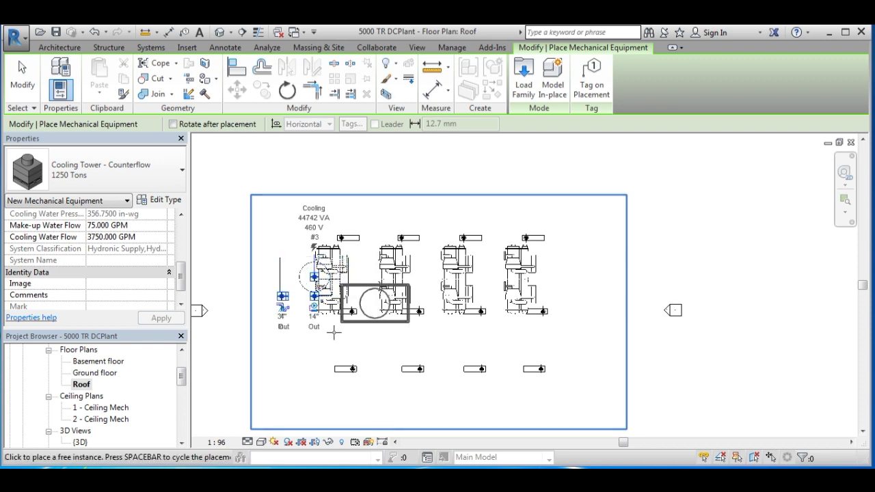
scroll(335, 335, up, 2)
scroll(335, 291, up, 1)
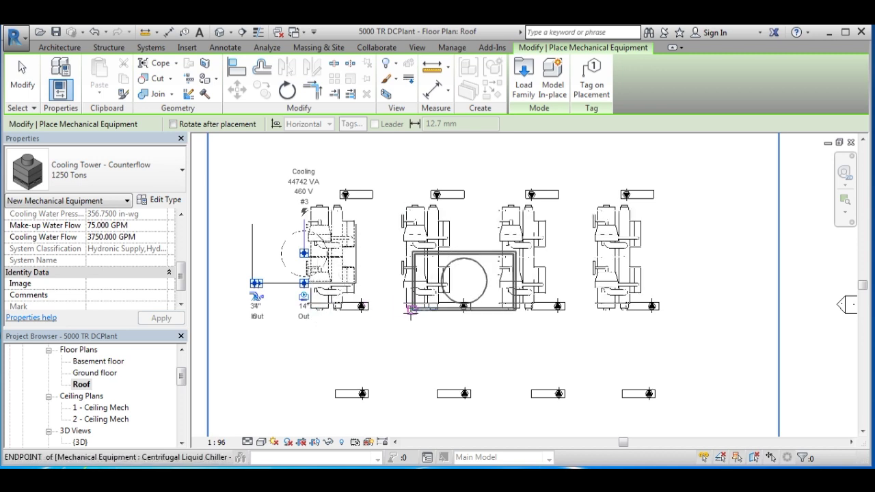
key(Escape)
key(Escape)
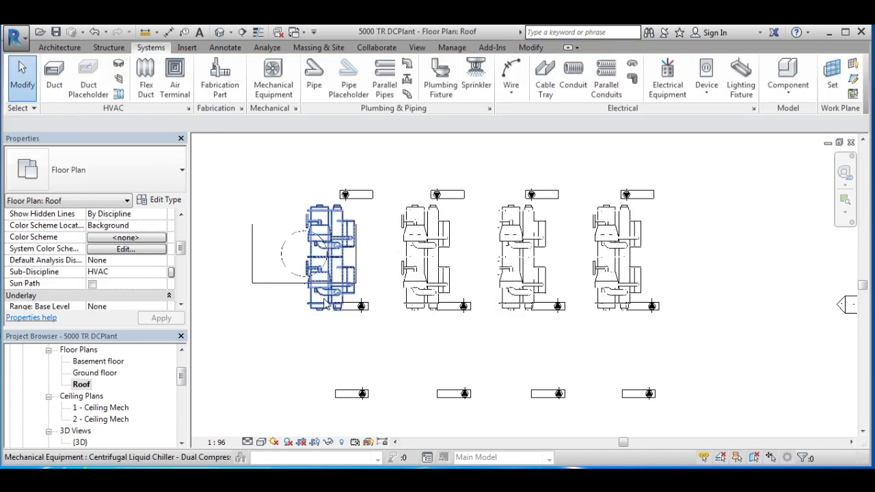
Step: Rotate the cooling tower a quarter turn and move it over the first chiller
click(287, 285)
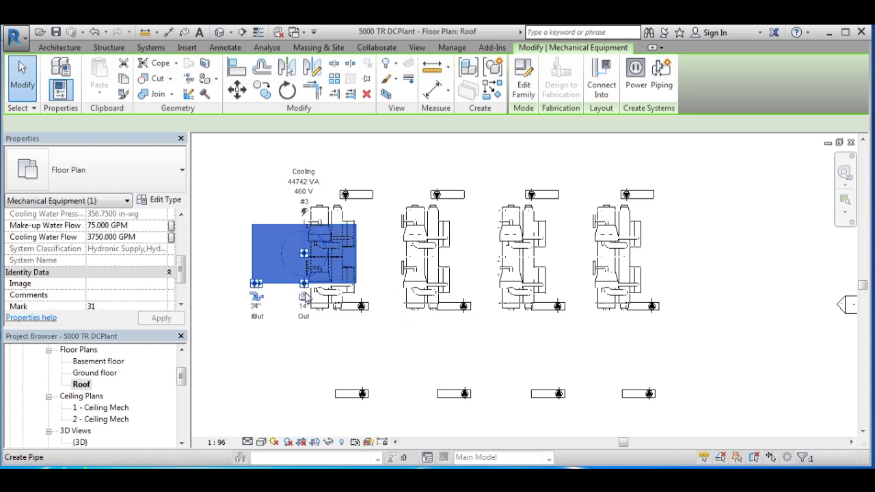
key(space)
key(space)
middle_drag(337, 208, 394, 198)
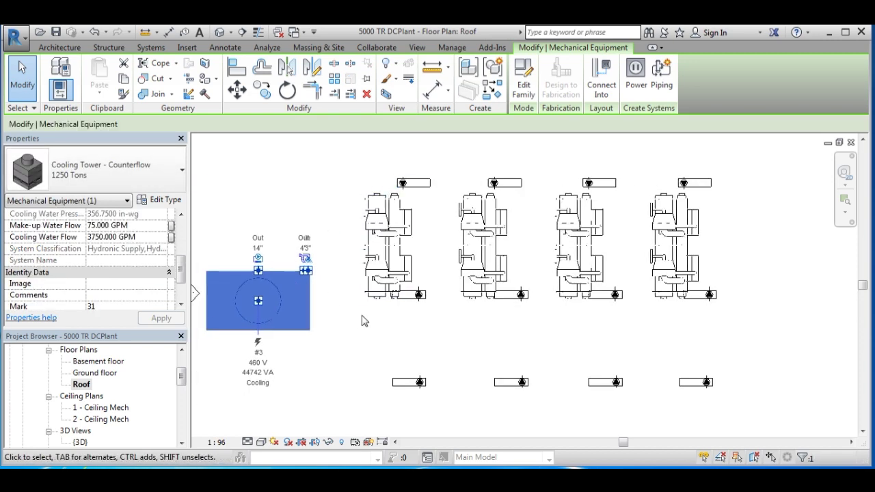
key(m)
key(v)
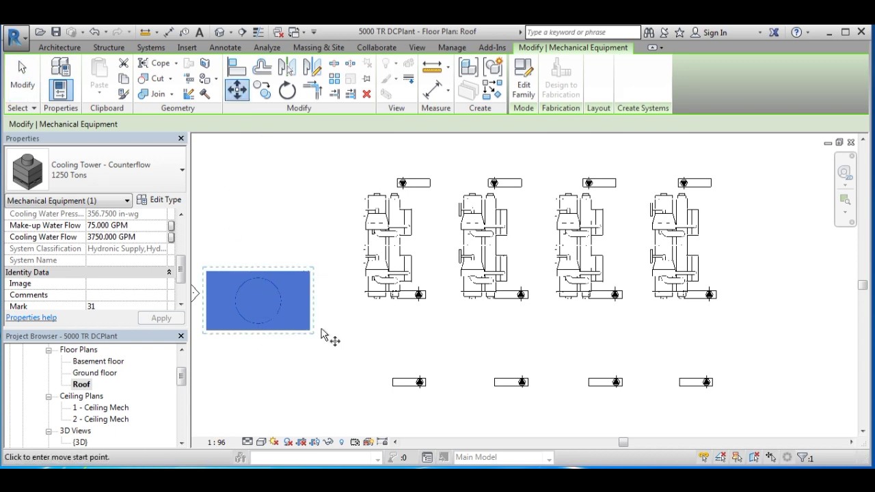
click(217, 340)
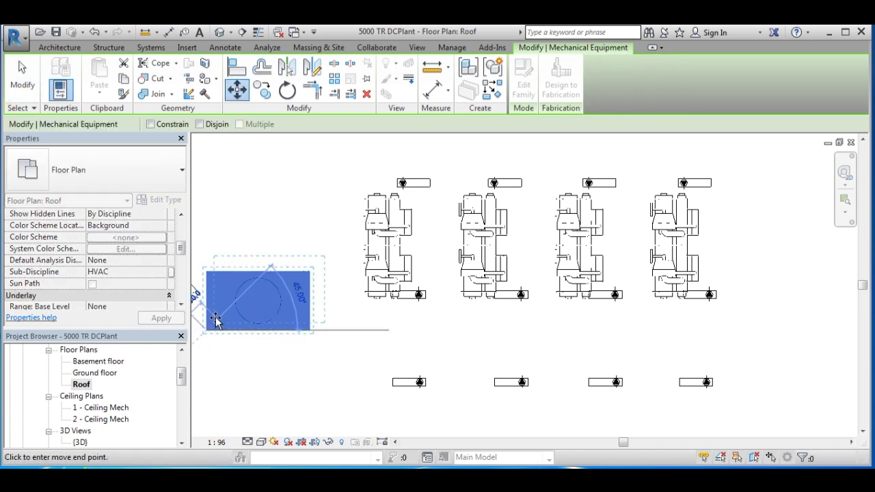
scroll(239, 282, down, 1)
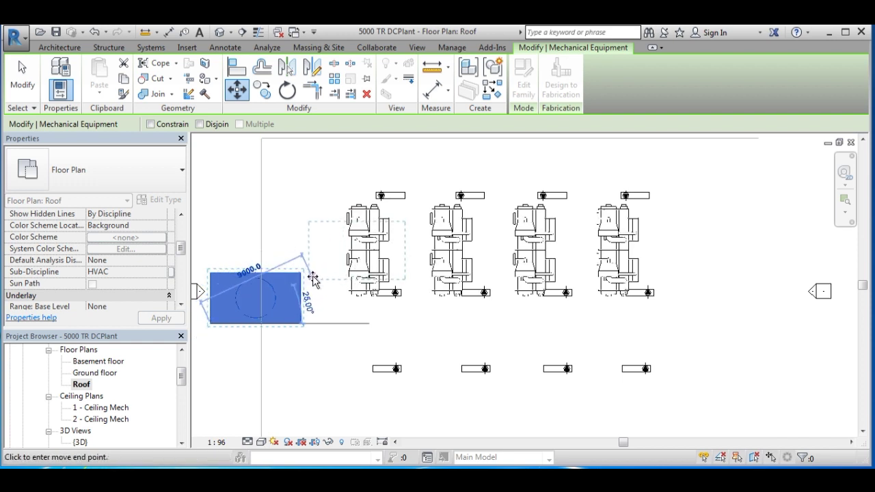
click(313, 279)
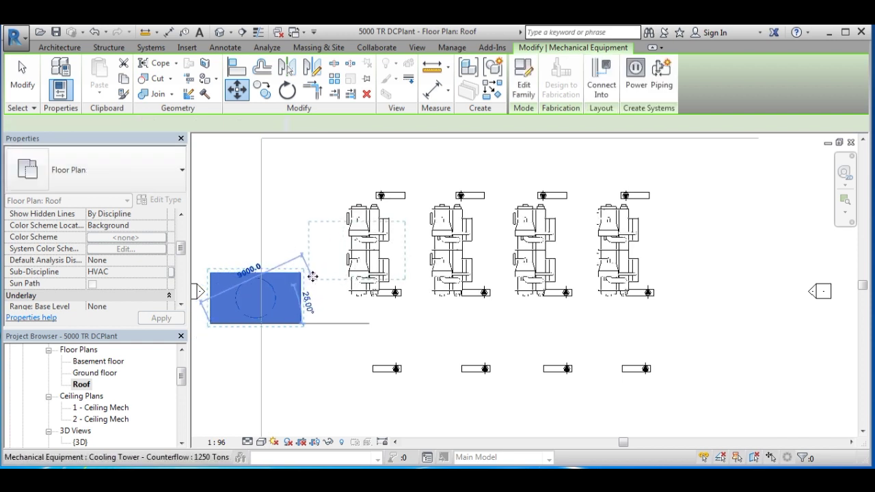
Step: Copy the tower to create second and third towers, each 7200 further right
click(261, 93)
click(312, 226)
click(403, 226)
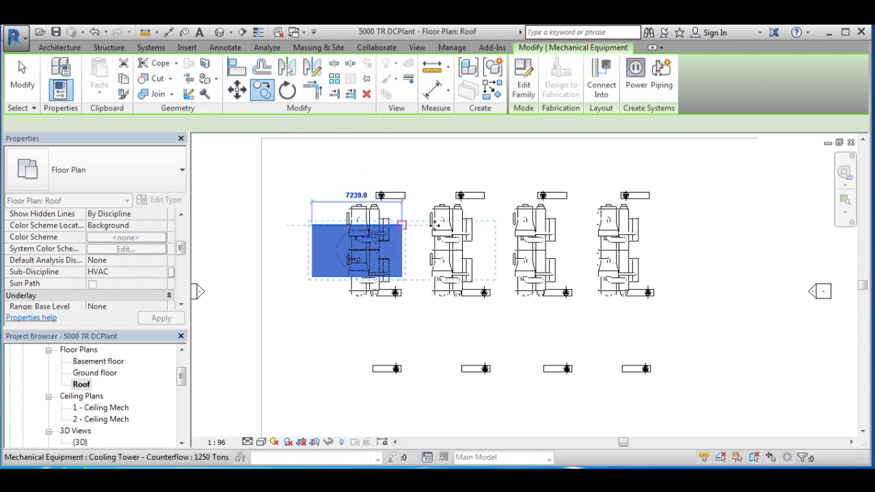
key(c)
key(o)
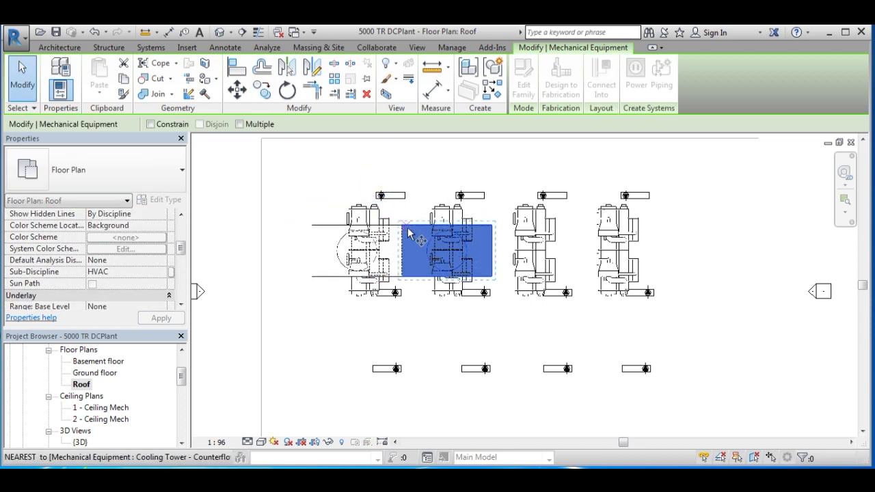
scroll(403, 230, up, 2)
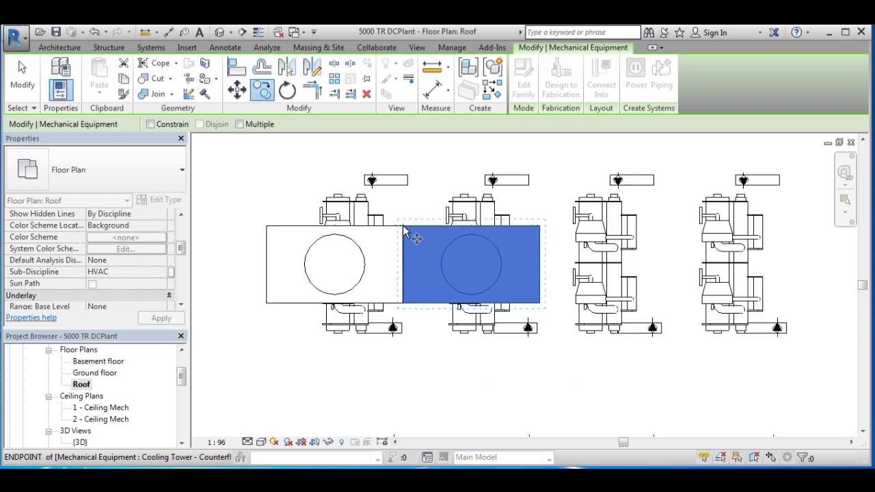
click(404, 226)
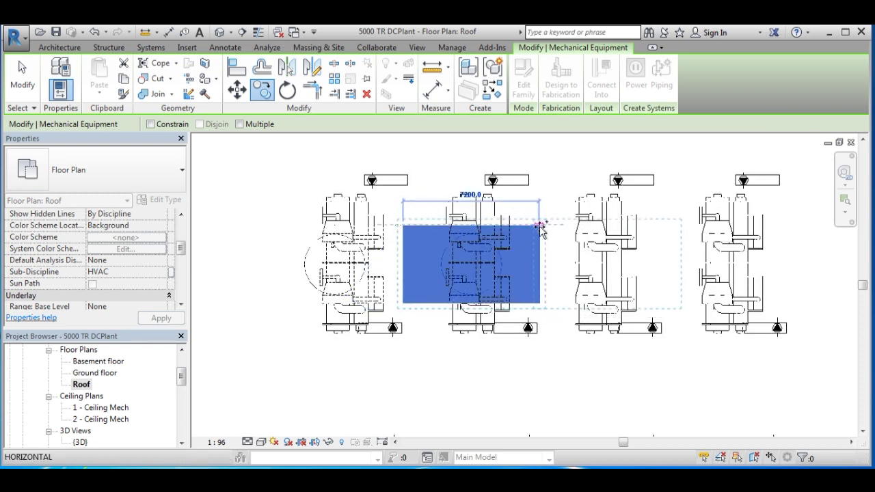
click(539, 226)
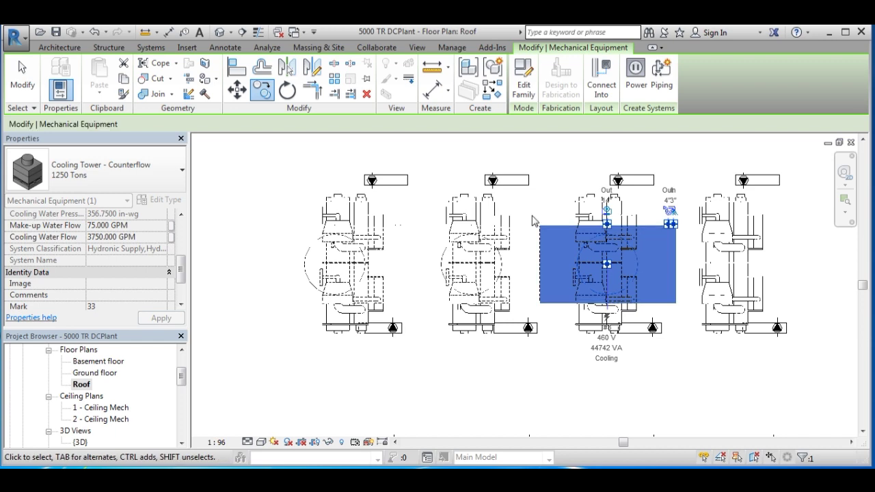
Step: Add the fourth cooling tower over the last chiller to finish the row of four
middle_drag(523, 224, 371, 243)
key(m)
key(v)
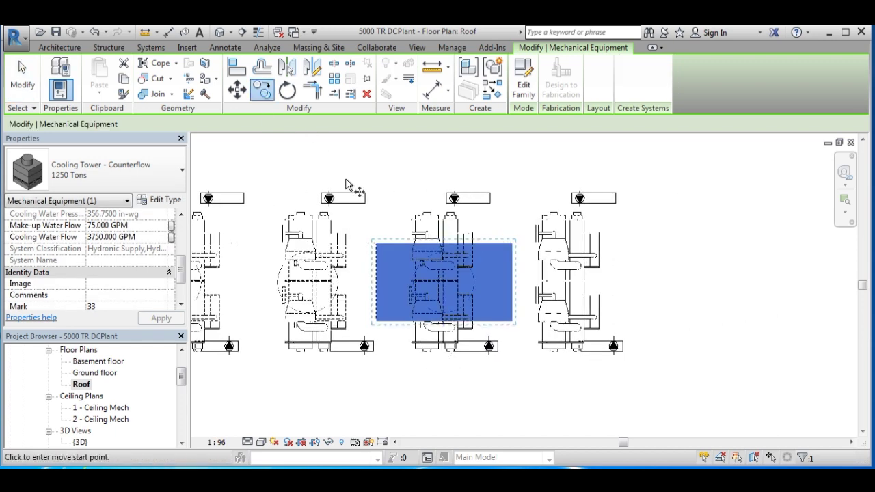
click(378, 245)
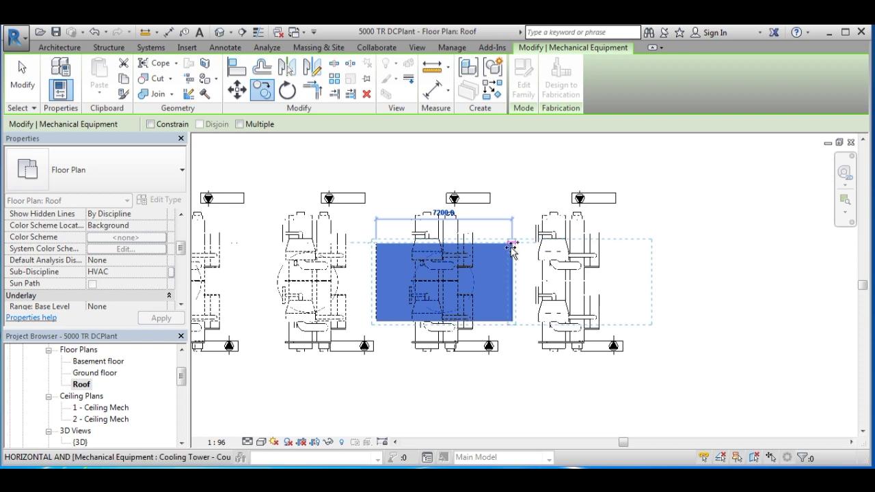
scroll(507, 250, up, 2)
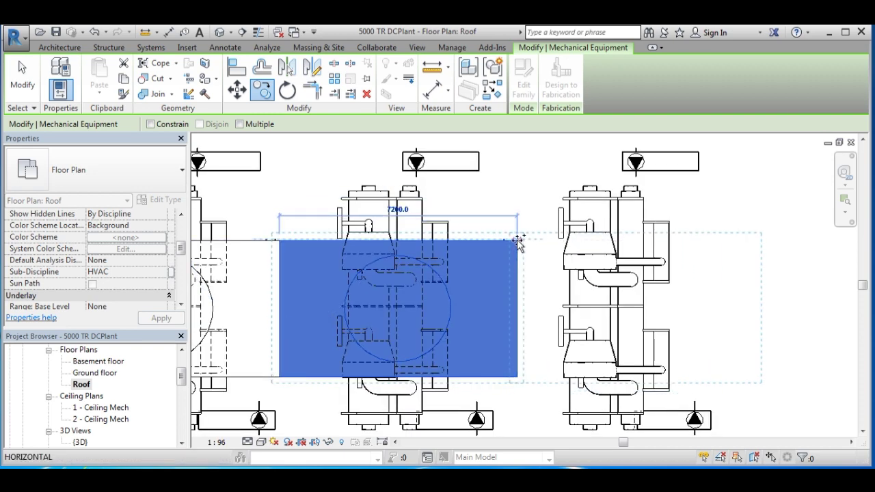
click(518, 243)
scroll(521, 281, down, 3)
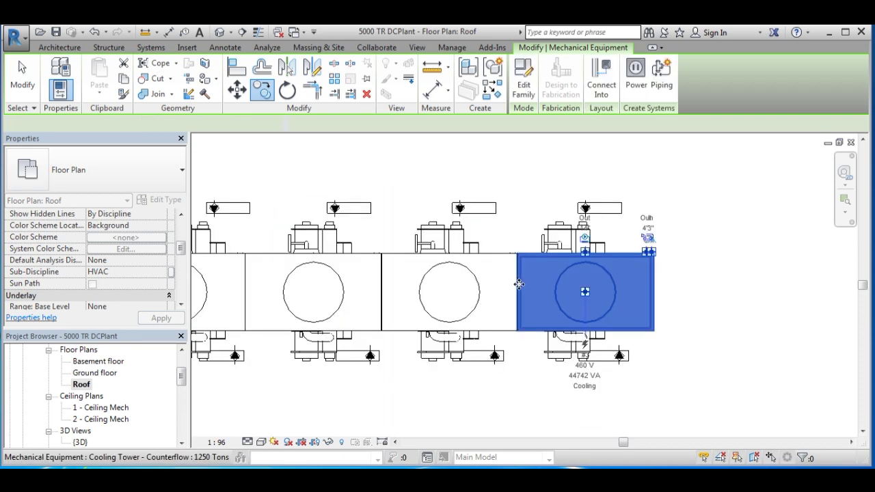
key(Escape)
scroll(510, 324, down, 3)
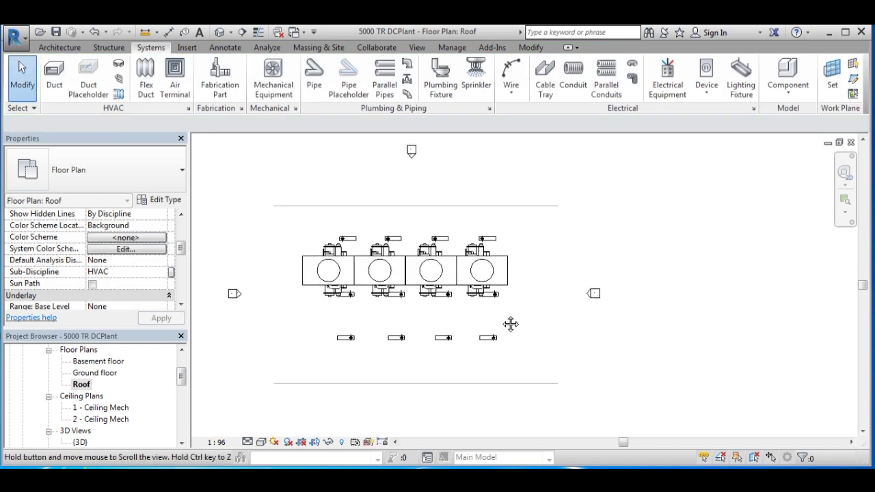
Step: Open the default 3D view and orbit from the right isometric angle to review towers, chillers and pumps
click(417, 47)
click(372, 71)
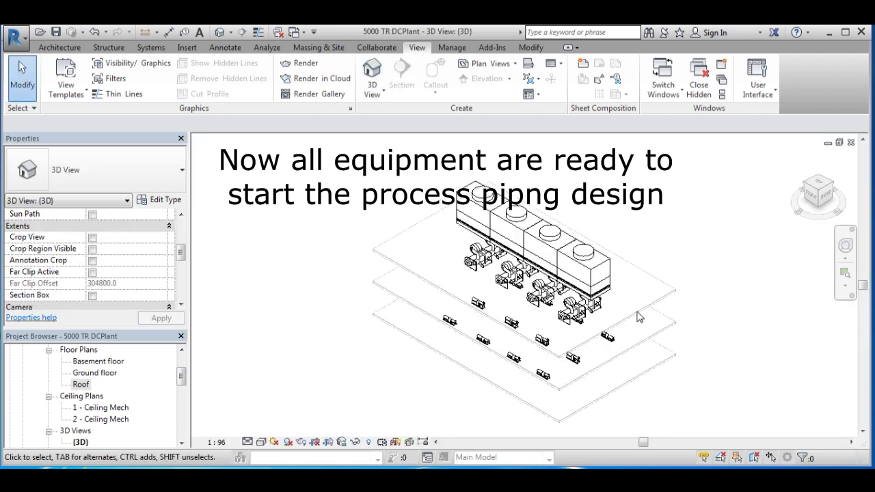
click(828, 196)
click(819, 194)
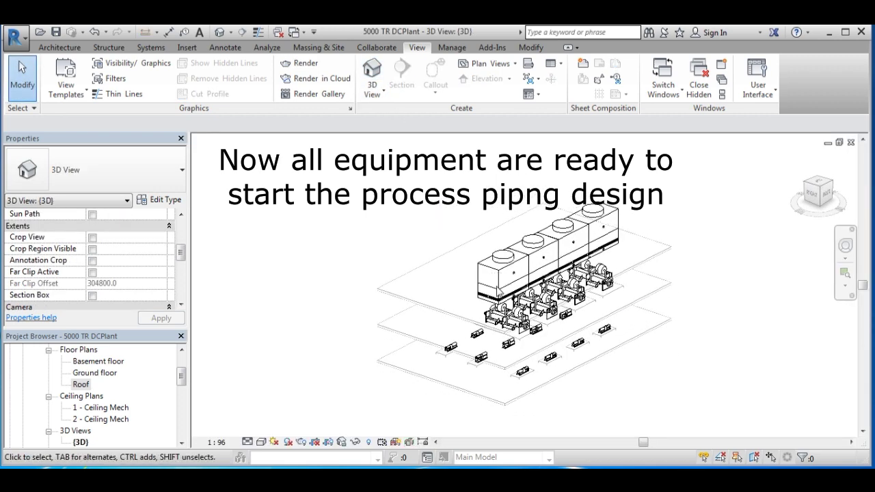
scroll(530, 316, up, 3)
shift+middle_drag(531, 316, 512, 315)
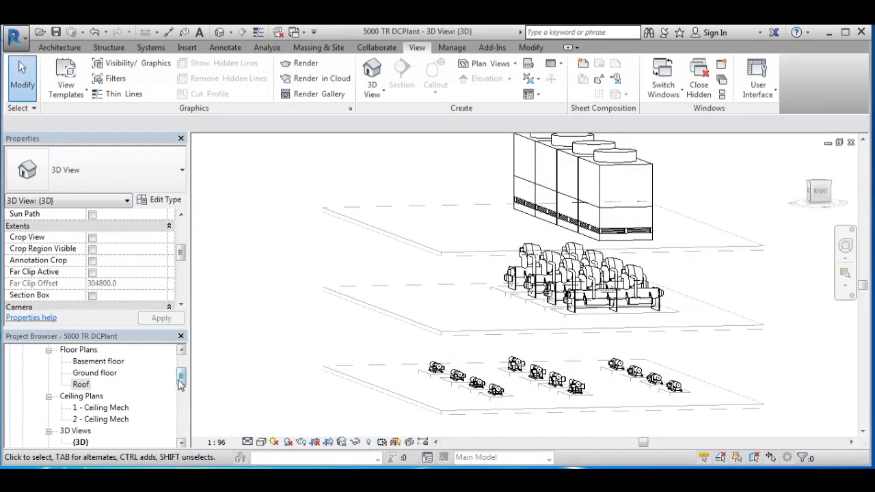
scroll(181, 383, down, 2)
double_click(96, 419)
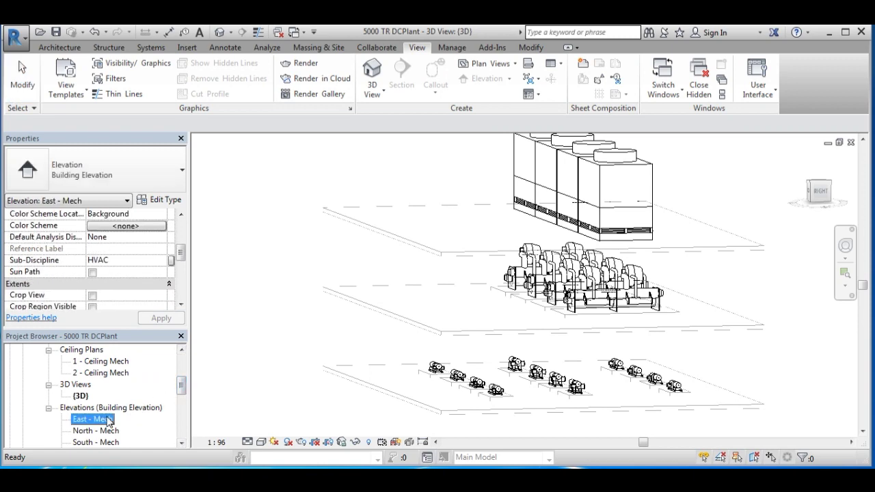
Step: Centre the East - Mech elevation, then open North - Mech and frame all three levels
scroll(591, 274, down, 2)
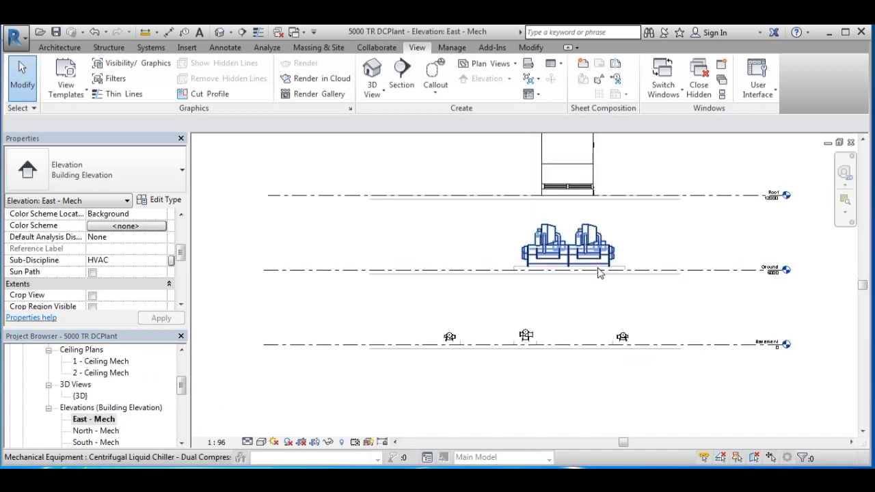
middle_drag(600, 272, 543, 313)
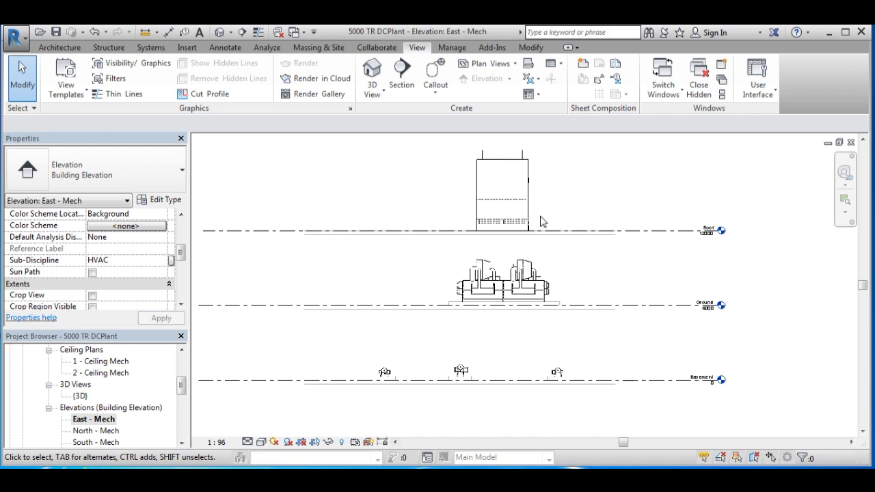
double_click(102, 431)
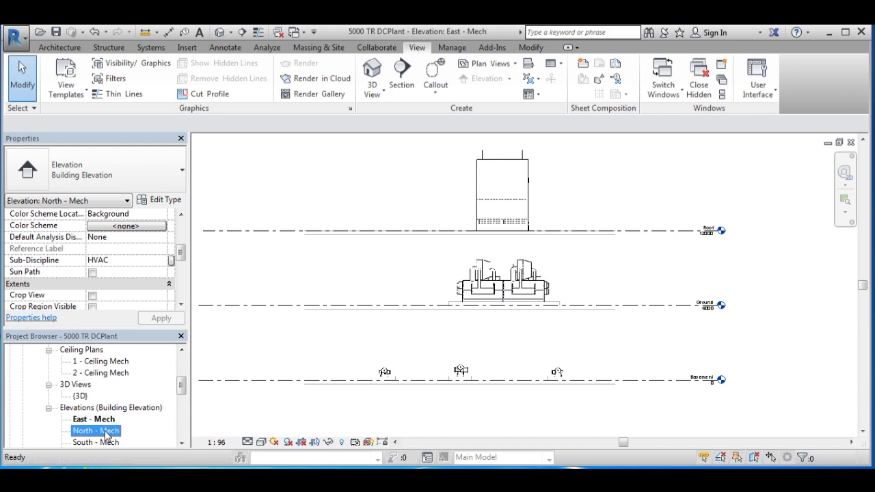
mouse_move(565, 411)
middle_down()
mouse_move(538, 387)
mouse_move(559, 400)
middle_up()
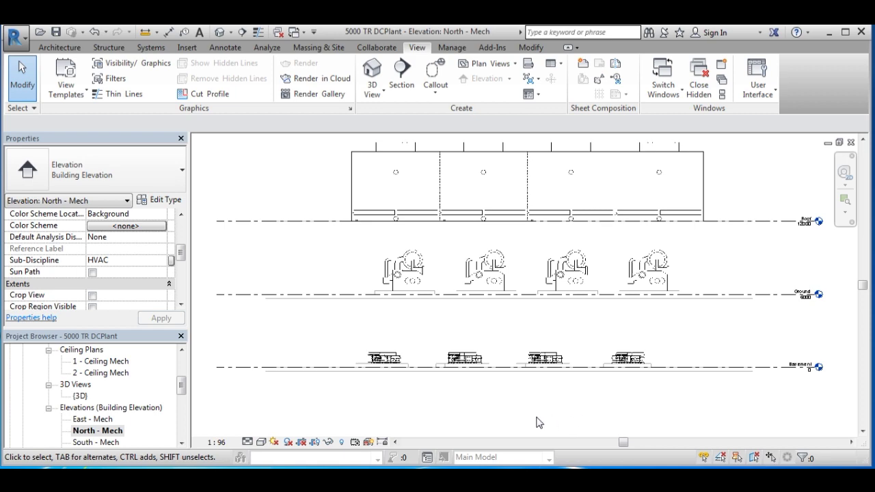
middle_drag(402, 331, 428, 359)
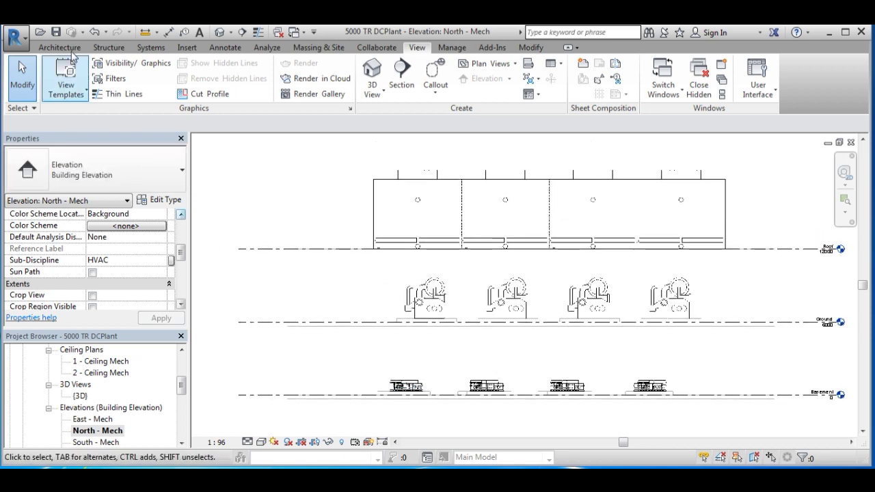